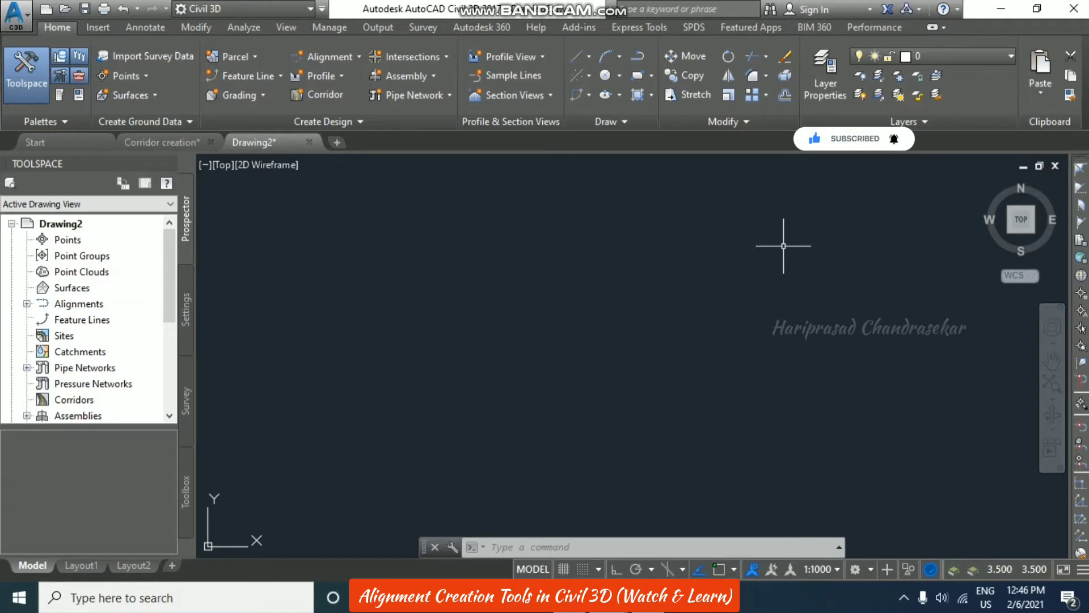
pyautogui.click(335, 55)
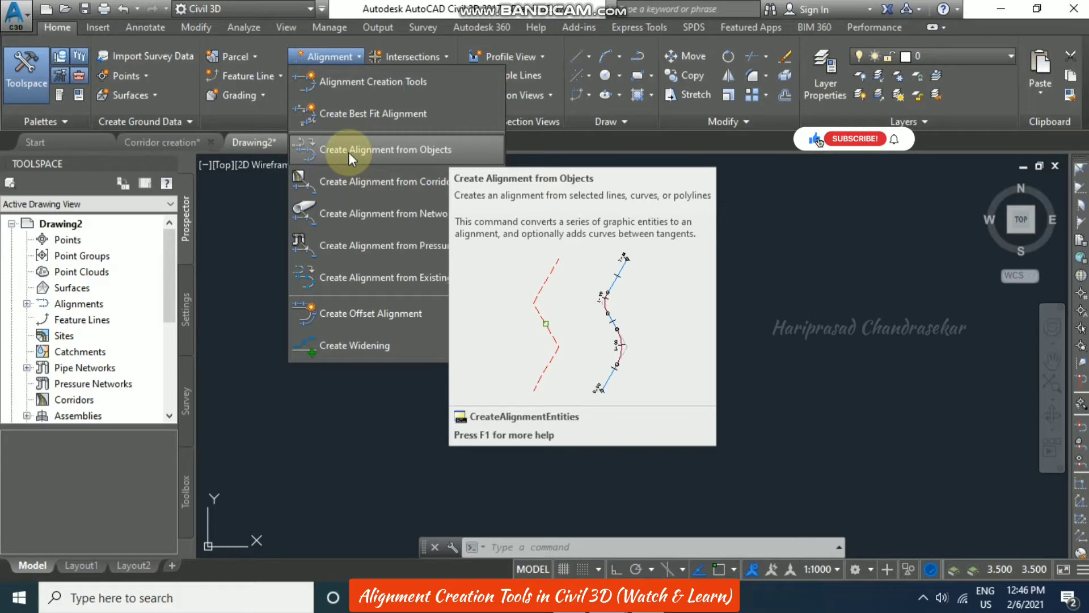
pyautogui.click(227, 222)
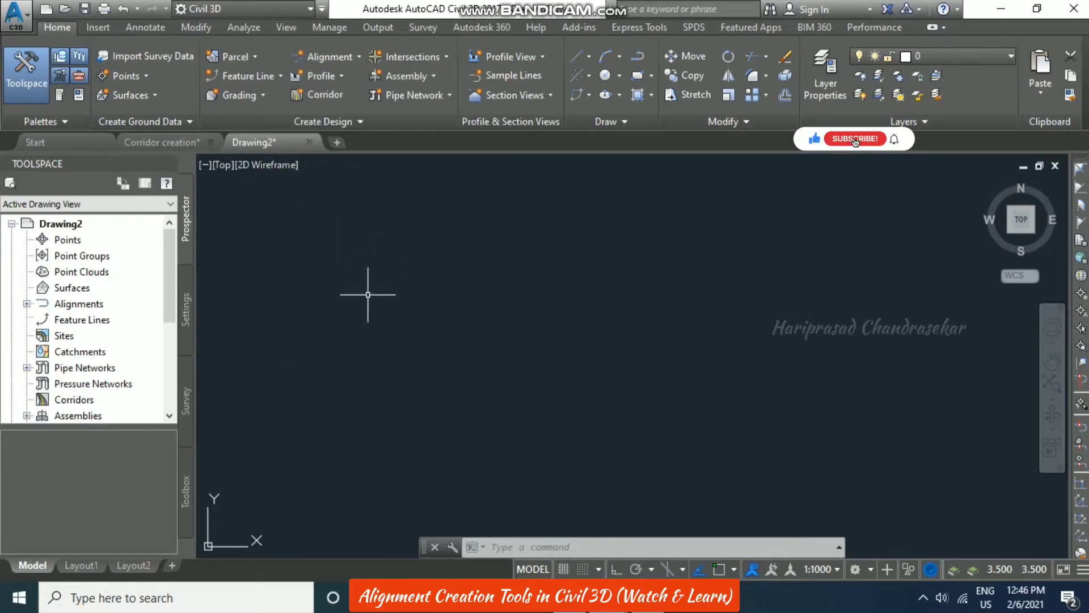
# Draw a zigzag chain of four connected line segments running downward from the upper part of the empty drawing
pyautogui.write('l')
pyautogui.press('Return')
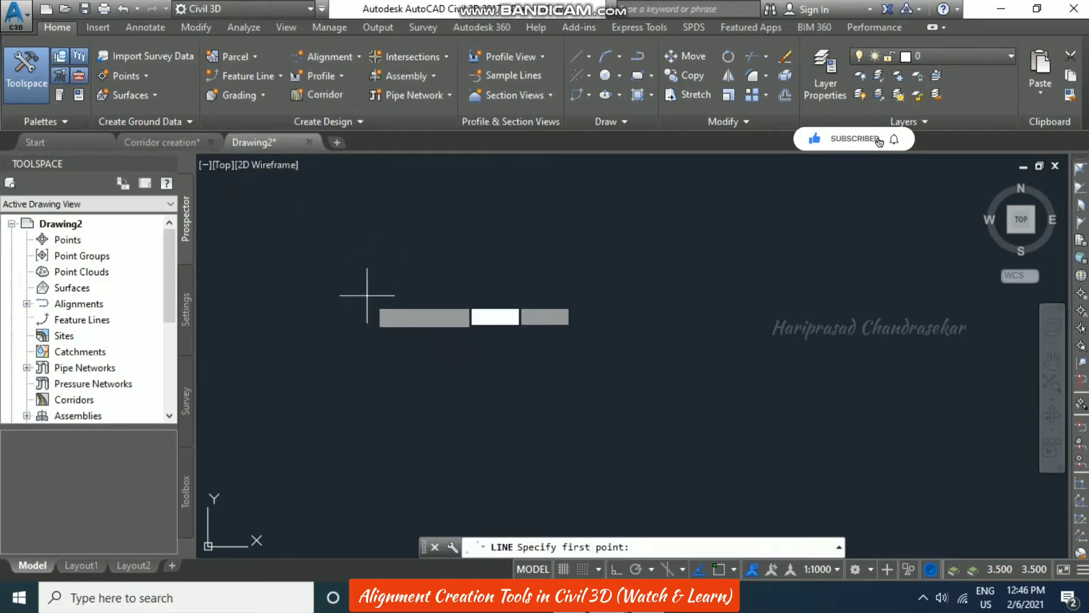
pyautogui.click(465, 208)
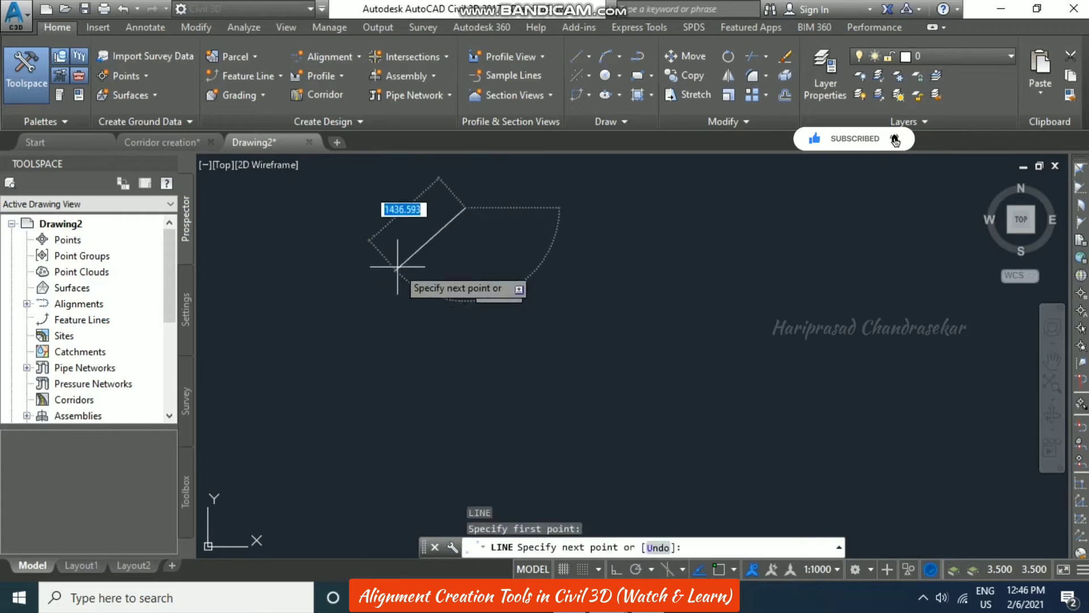
pyautogui.click(400, 291)
pyautogui.click(463, 381)
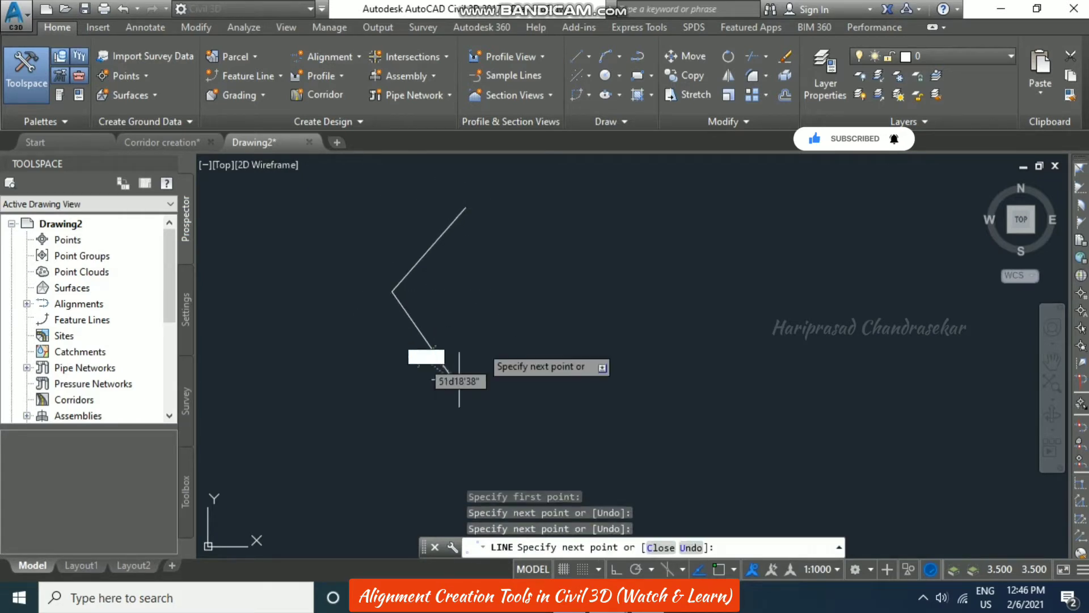
pyautogui.moveTo(495, 362); pyautogui.dragTo(503, 232, button='middle')
pyautogui.click(409, 375)
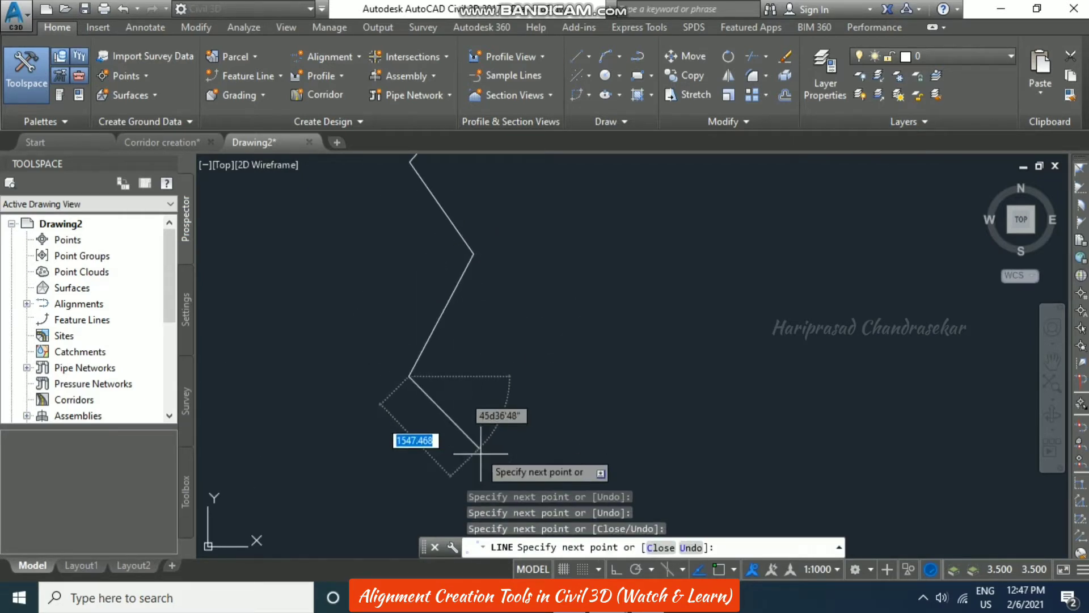
pyautogui.click(479, 454)
pyautogui.press('Escape')
pyautogui.scroll(-2, 498, 336)
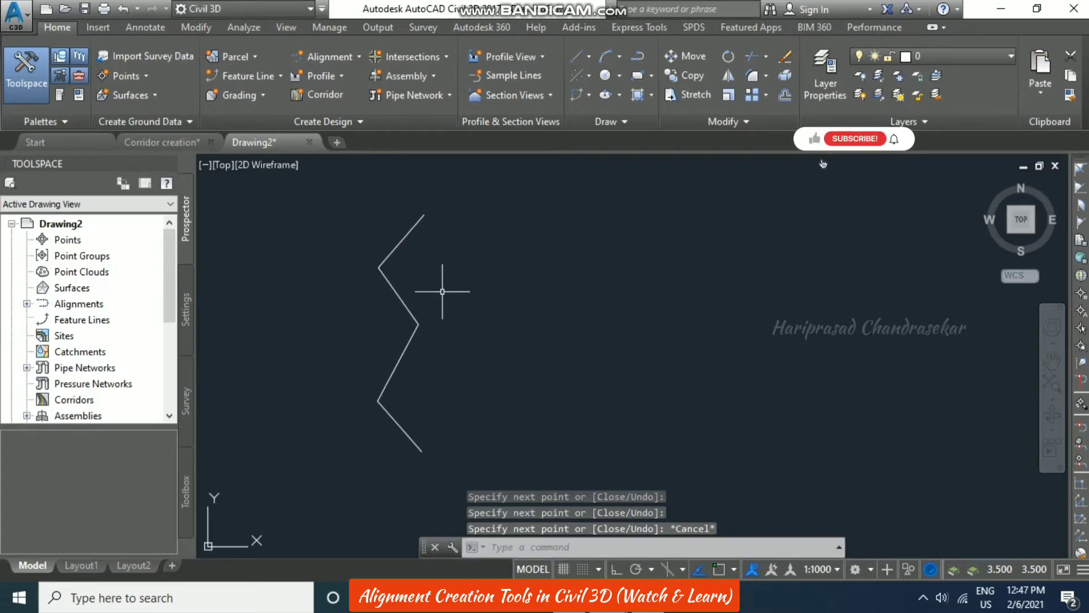
# Check whether the upper segments of the zigzag are separate line objects by selecting them individually
pyautogui.click(411, 234)
pyautogui.press('Escape')
pyautogui.click(397, 290)
pyautogui.press('Escape')
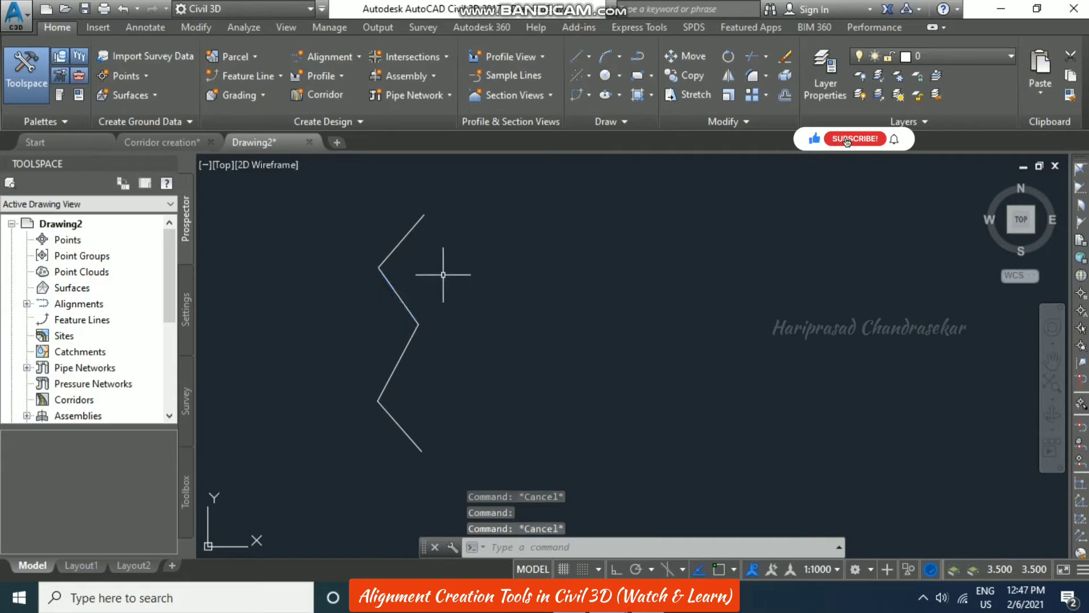
pyautogui.moveTo(472, 266); pyautogui.dragTo(483, 231, button='middle')
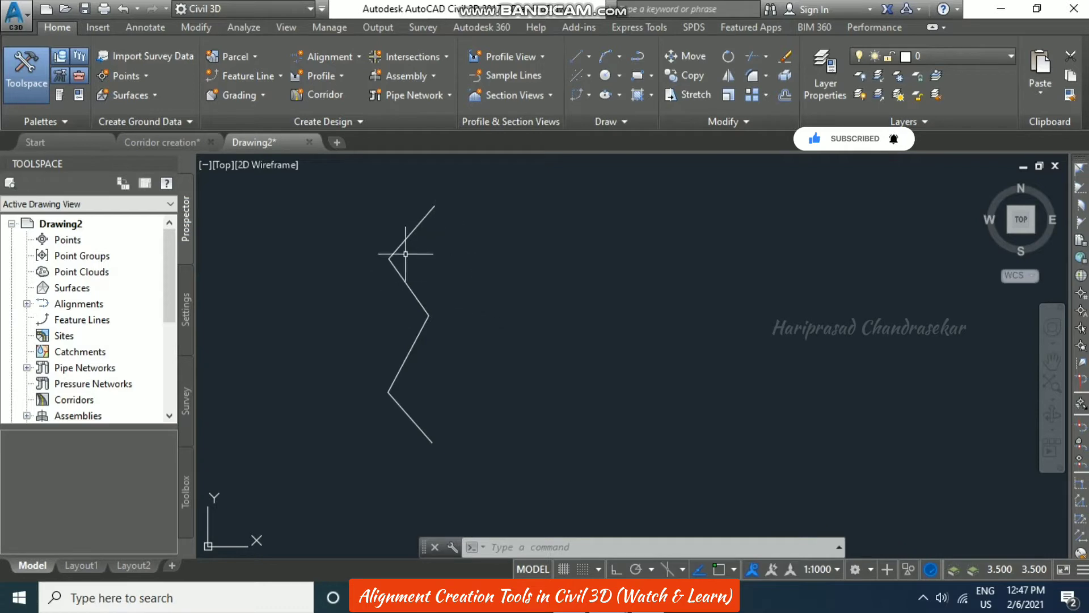
# Run Create Alignment from Objects and choose all four zigzag lines, beginning with the lowest segment
pyautogui.click(350, 57)
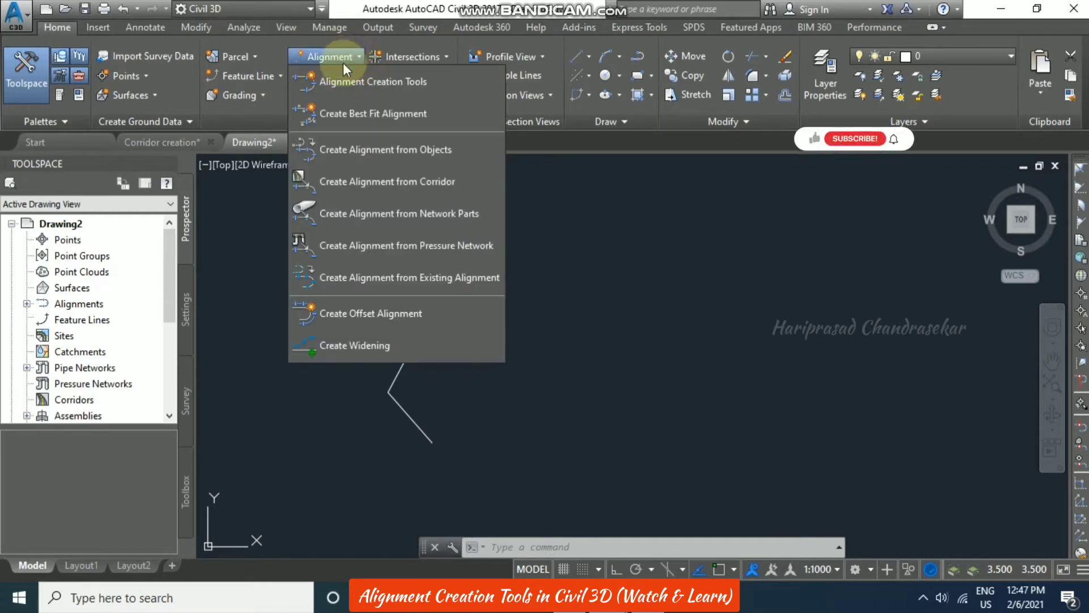
pyautogui.click(379, 151)
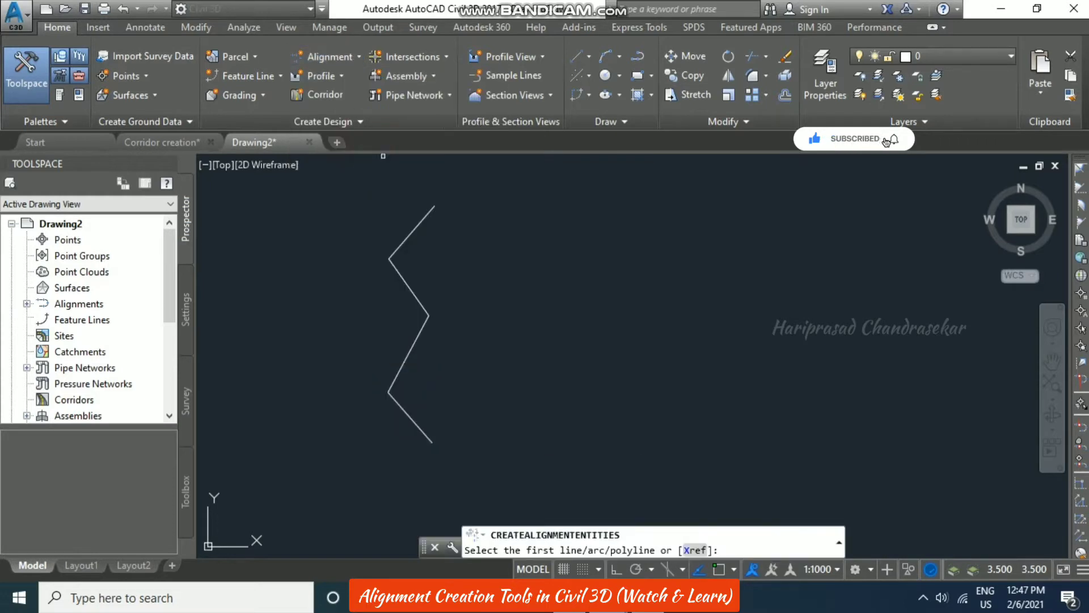
pyautogui.click(420, 428)
pyautogui.click(412, 355)
pyautogui.click(401, 304)
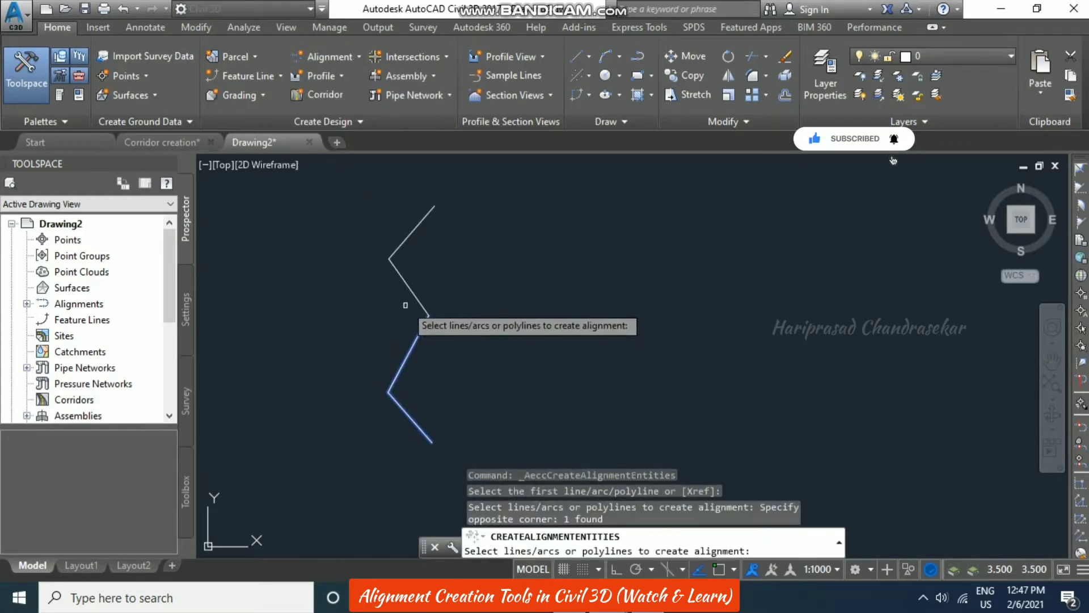
pyautogui.click(418, 287)
pyautogui.click(400, 250)
pyautogui.click(419, 215)
pyautogui.click(417, 215)
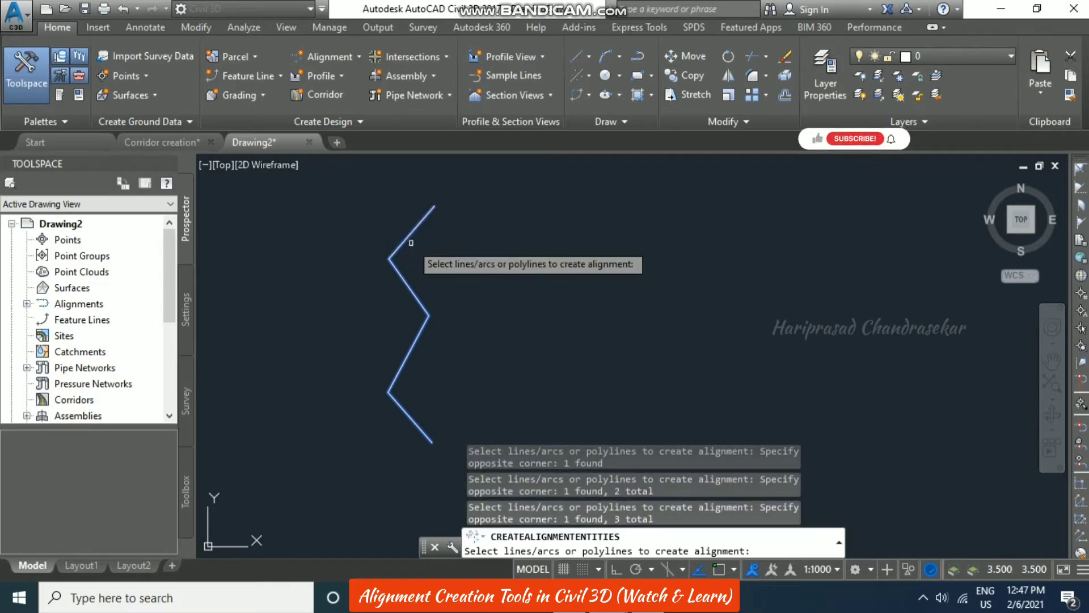
pyautogui.press('Return')
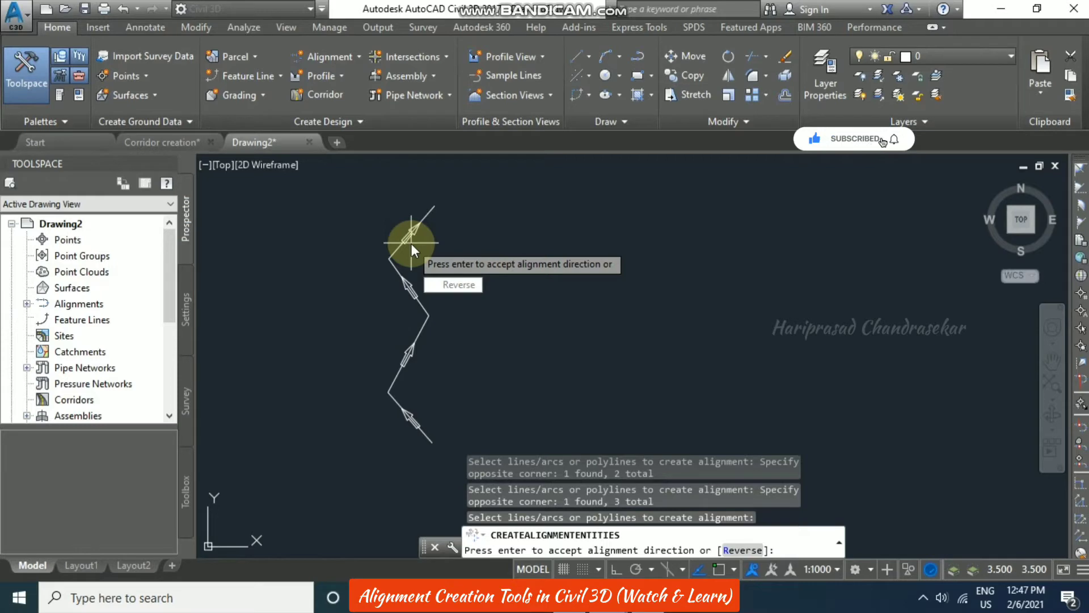
# Reverse the proposed alignment direction so that the stationing runs from the upper end of the zigzag downward
pyautogui.write('r')
pyautogui.press('Return')
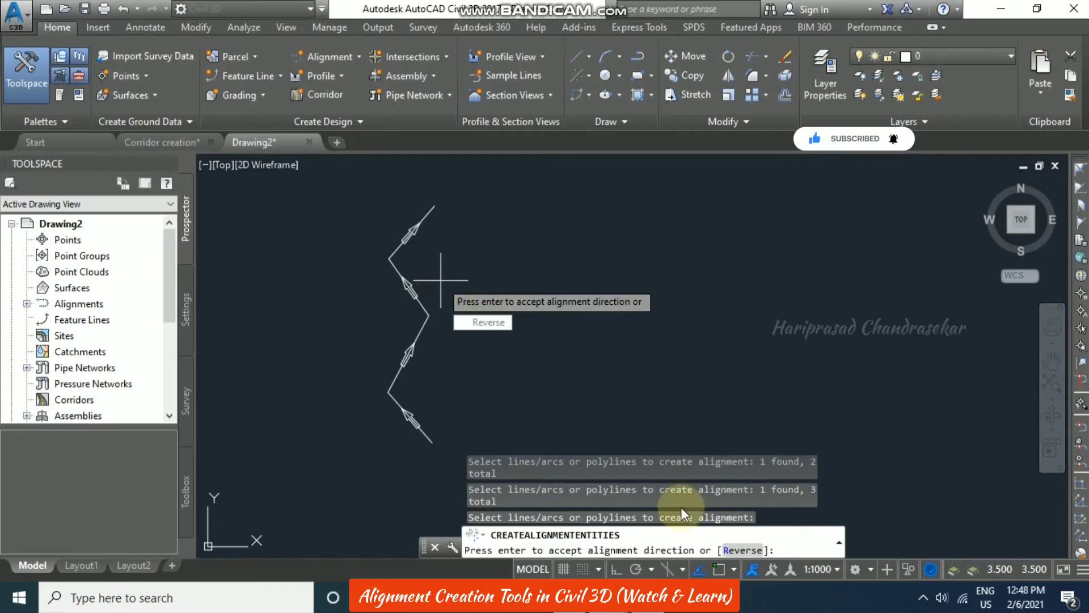
pyautogui.click(743, 550)
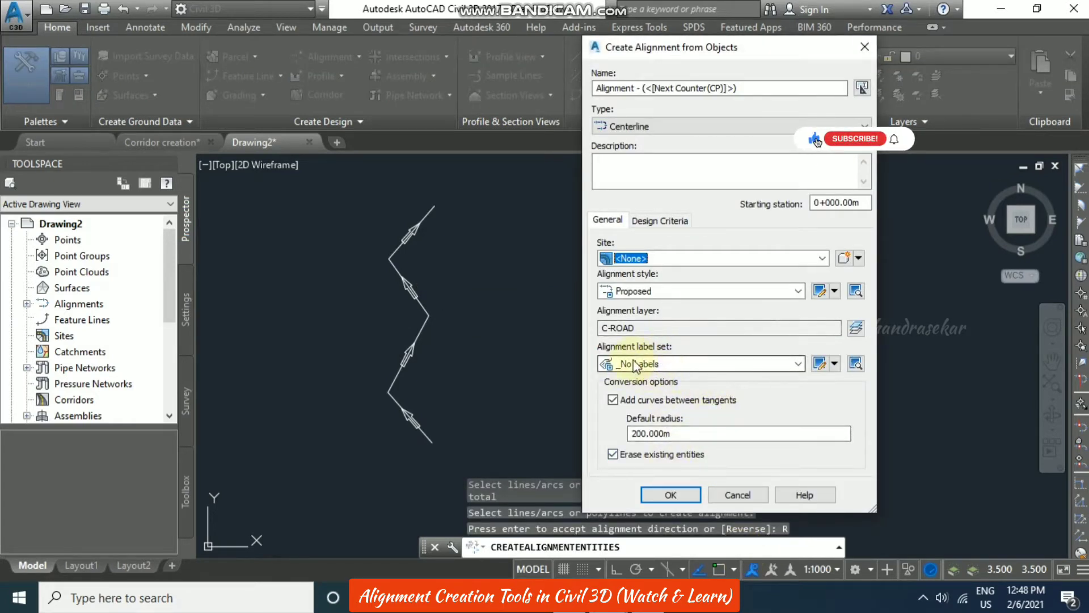
# Create the centerline alignment with the All Labels label set and without curves between tangents
pyautogui.click(803, 366)
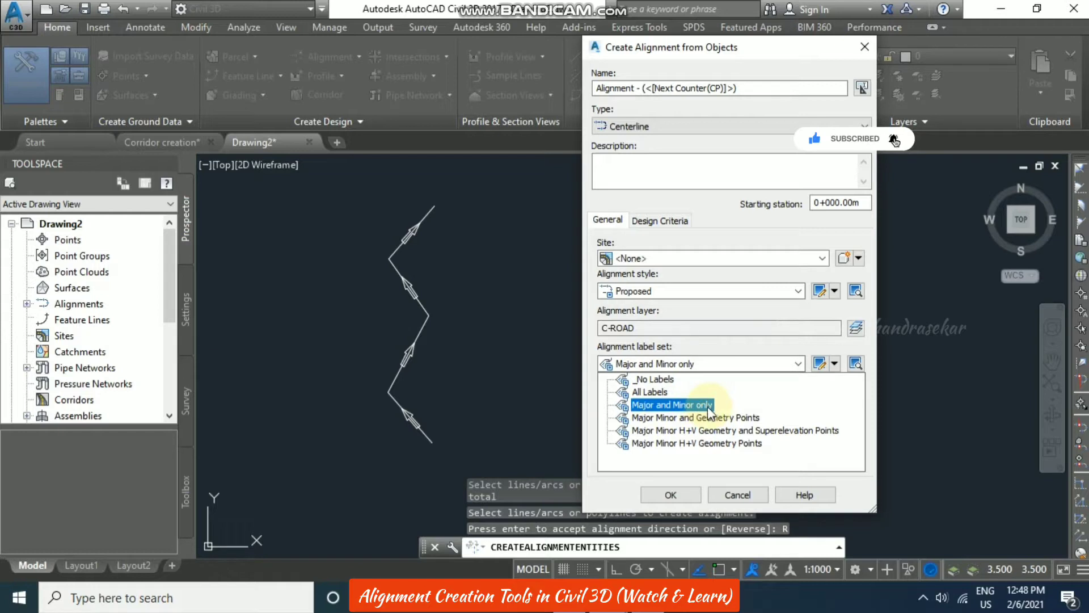
pyautogui.click(651, 393)
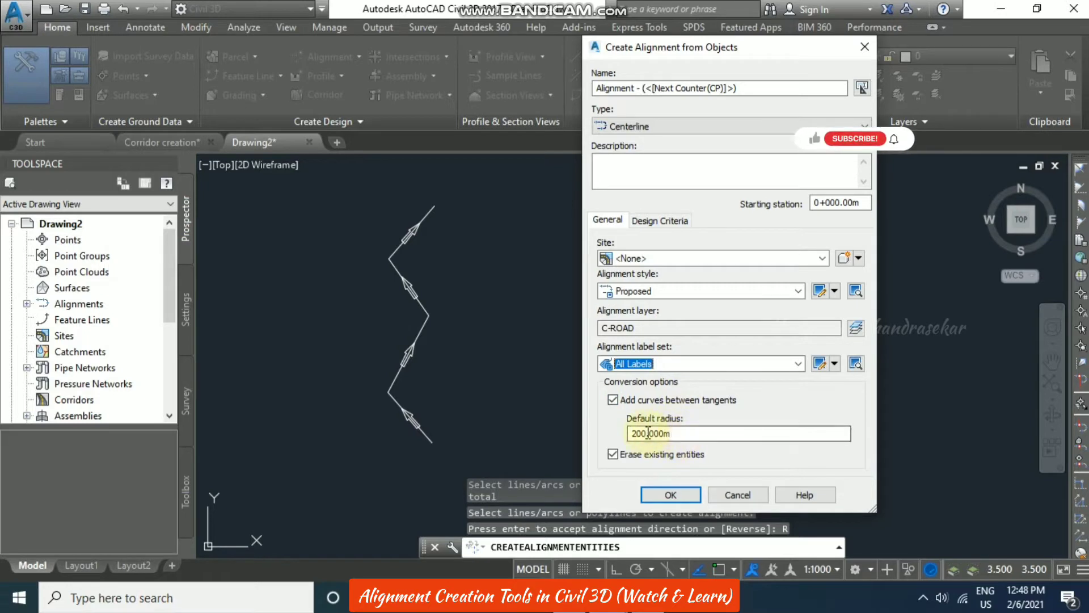
pyautogui.click(613, 399)
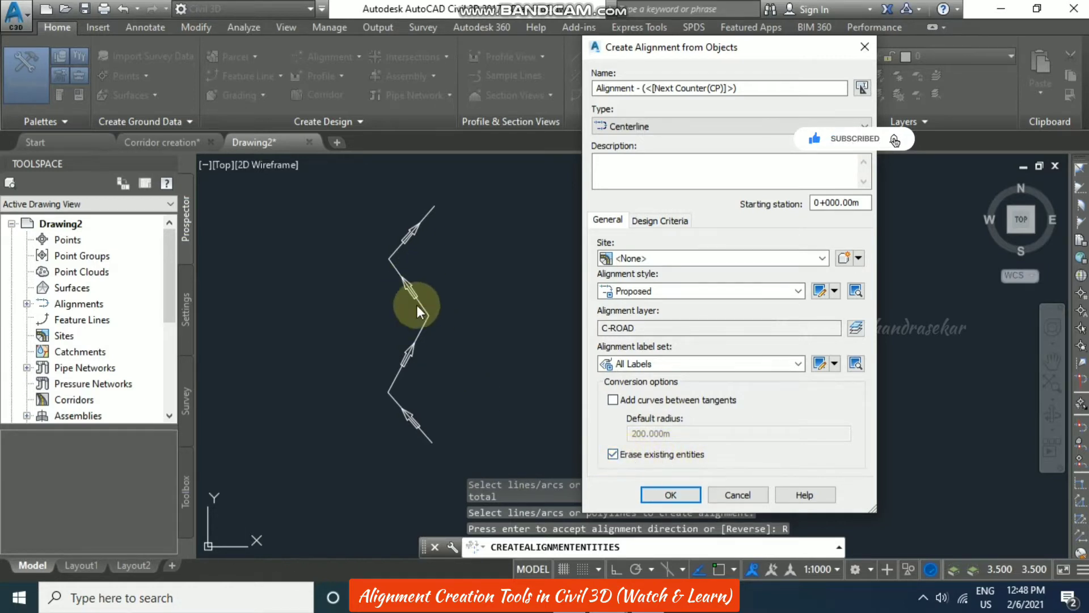
pyautogui.click(676, 494)
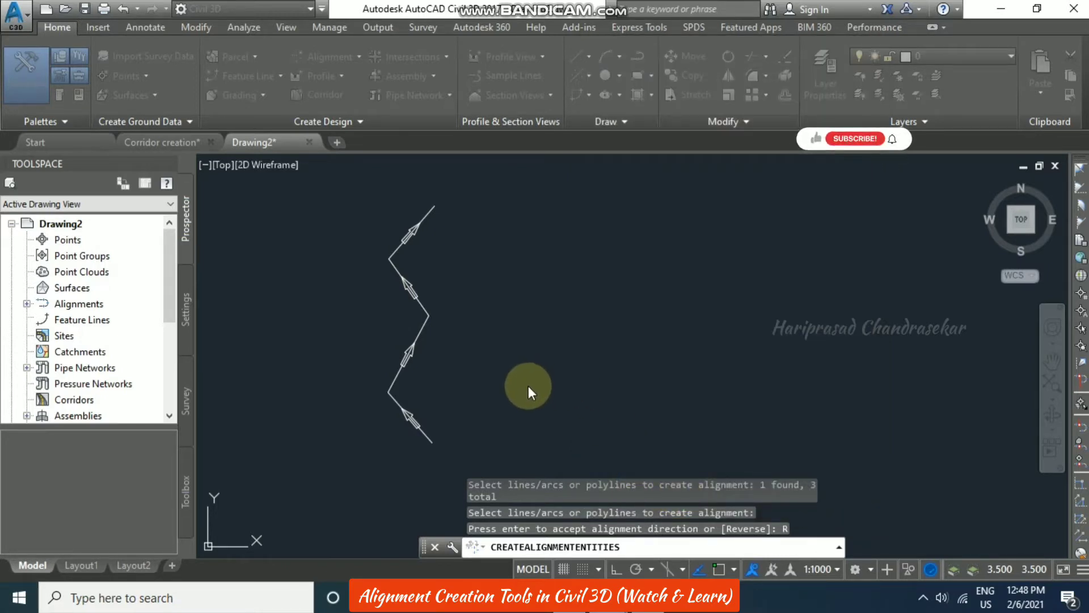
pyautogui.press('Return')
# Examine the station labels and tick marks along the new alignment at close range
pyautogui.scroll(6, 397, 261)
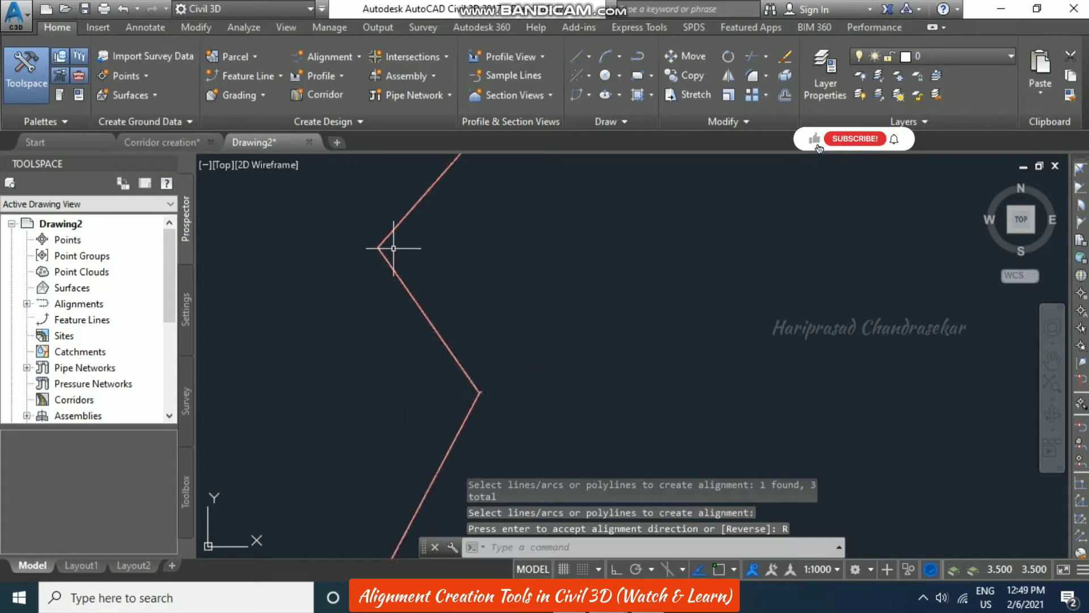
pyautogui.scroll(5, 353, 236)
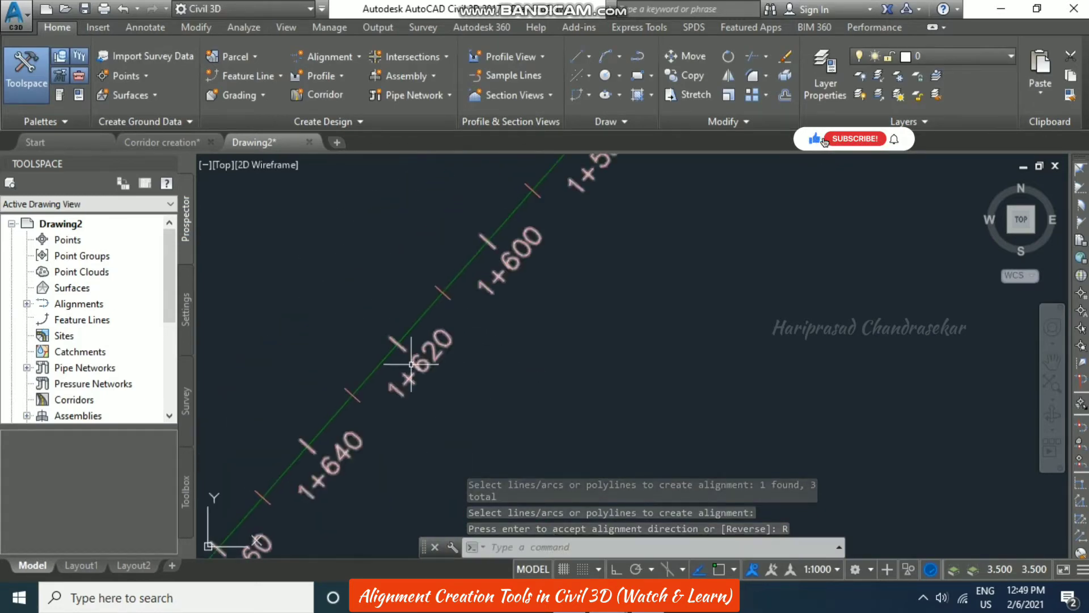
pyautogui.scroll(-3, 467, 290)
pyautogui.scroll(-3, 466, 289)
pyautogui.scroll(6, 488, 304)
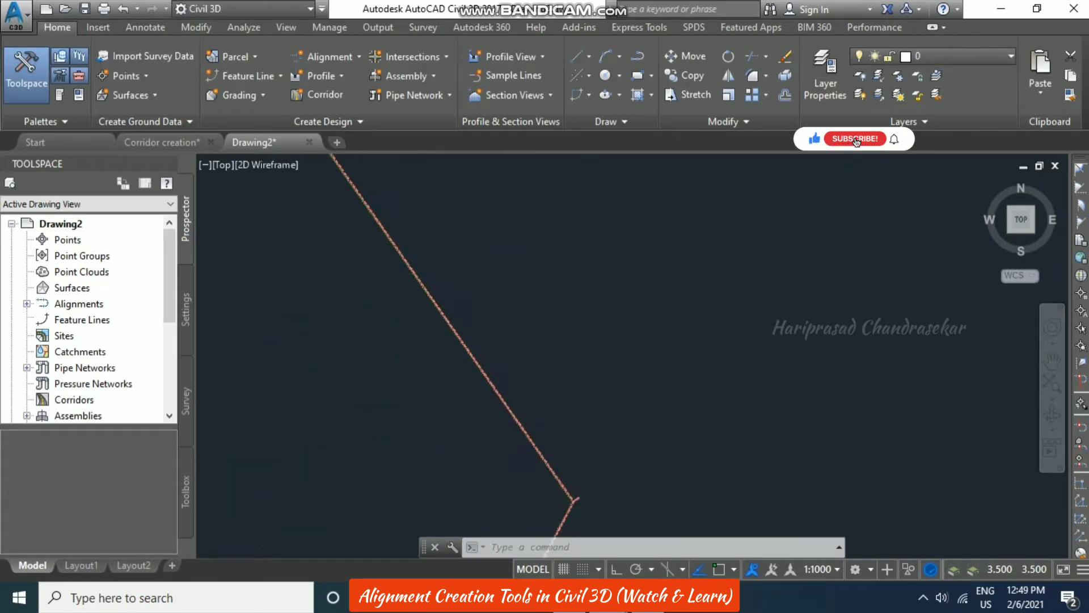
pyautogui.scroll(4, 412, 280)
pyautogui.scroll(7, 564, 292)
pyautogui.scroll(-7, 565, 301)
pyautogui.scroll(9, 565, 306)
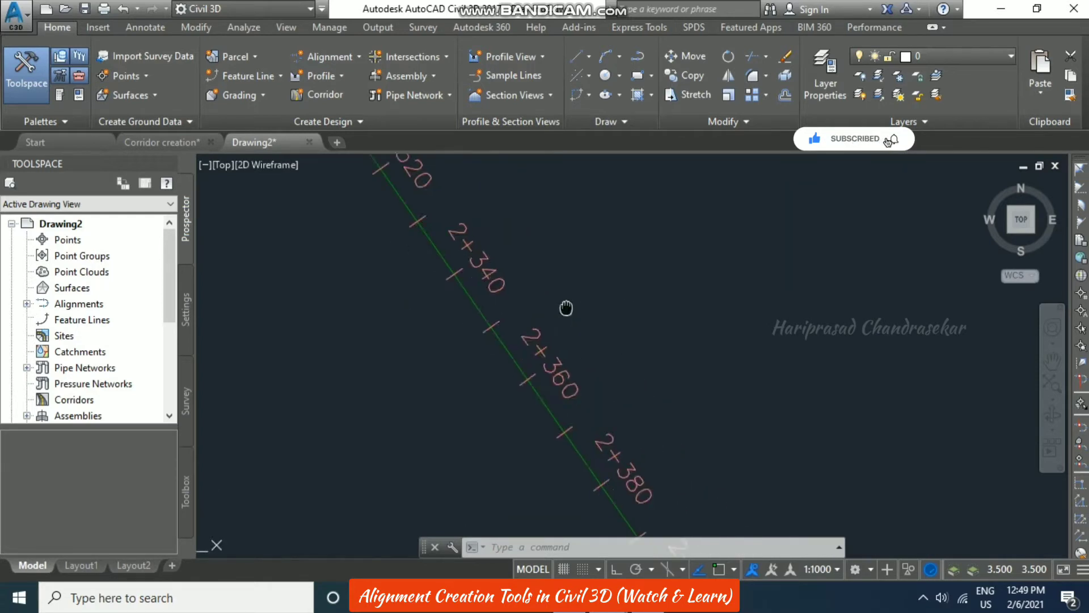
pyautogui.scroll(-2, 457, 303)
pyautogui.scroll(-1, 486, 309)
pyautogui.scroll(-2, 393, 244)
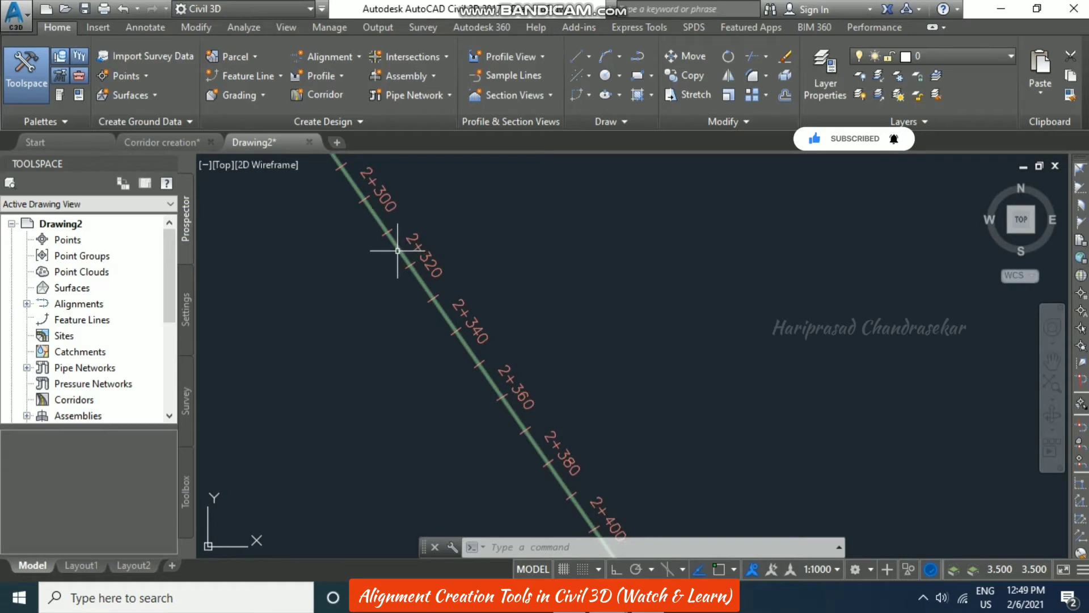
# Inspect the alignment line and its major station label group as separate selectable objects near station 2+320
pyautogui.click(397, 250)
pyautogui.press('Escape')
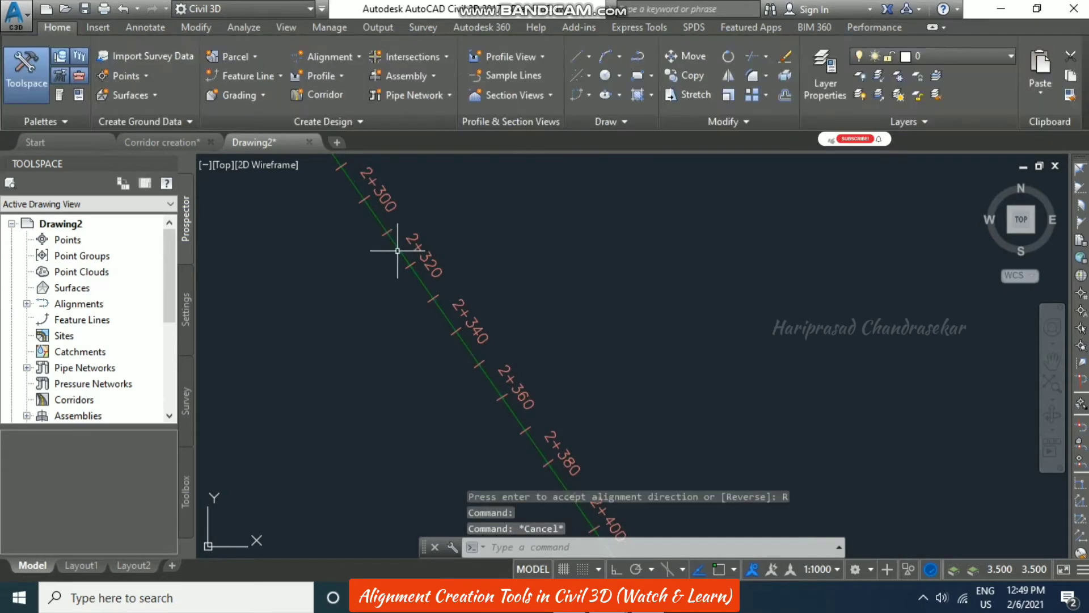
pyautogui.click(418, 245)
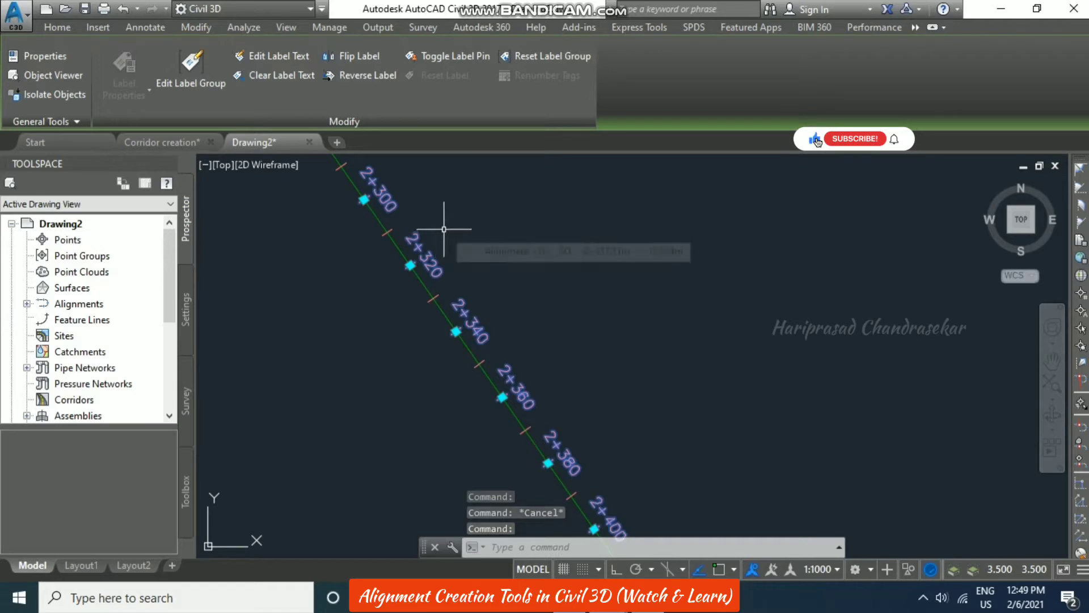
pyautogui.press('Escape')
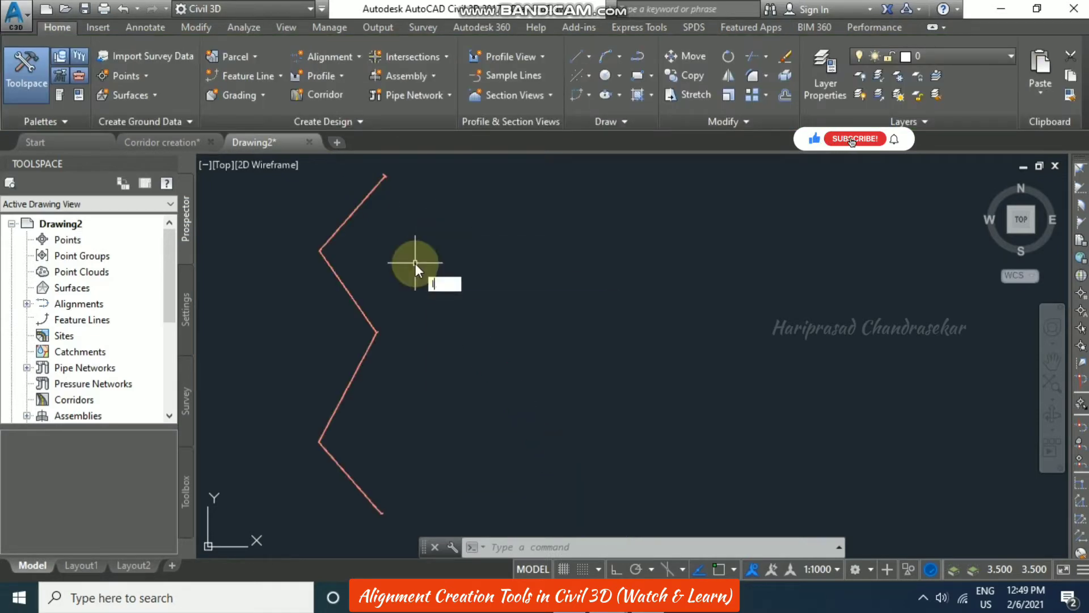
# Draw a second chain of five connected line segments beside the alignment, rising from lower left to upper right
pyautogui.write('l')
pyautogui.press('Return')
pyautogui.click(481, 480)
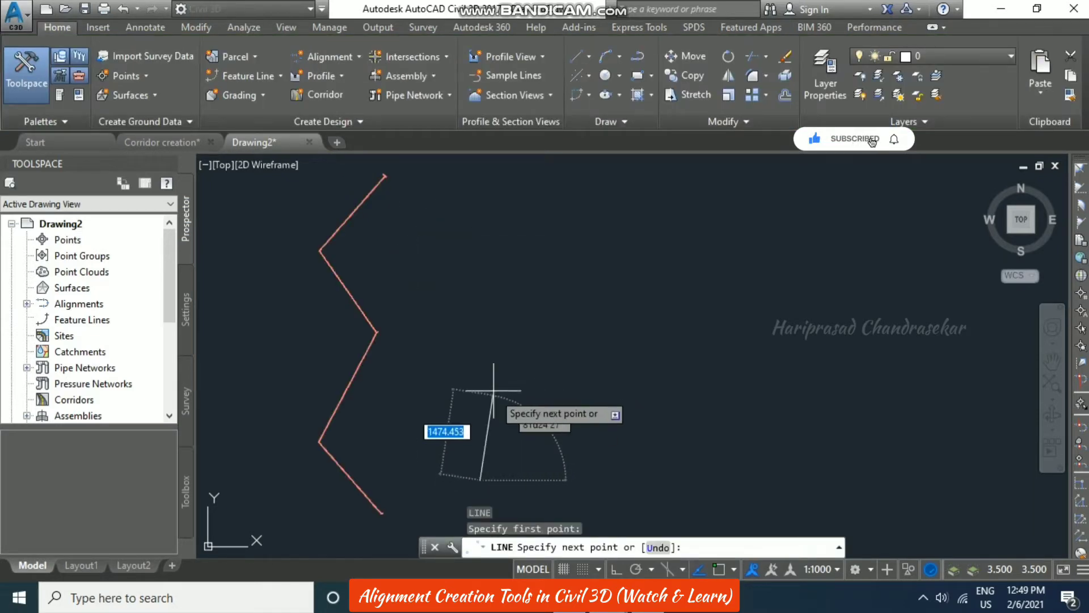
pyautogui.click(518, 375)
pyautogui.click(649, 363)
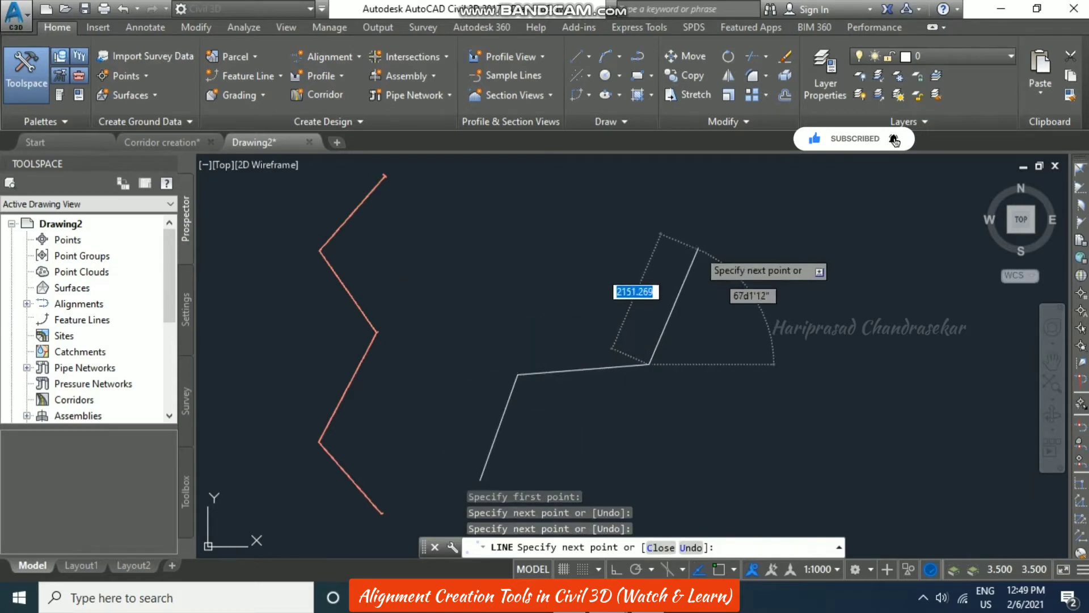
pyautogui.click(698, 250)
pyautogui.click(800, 261)
pyautogui.click(885, 194)
pyautogui.press('Escape')
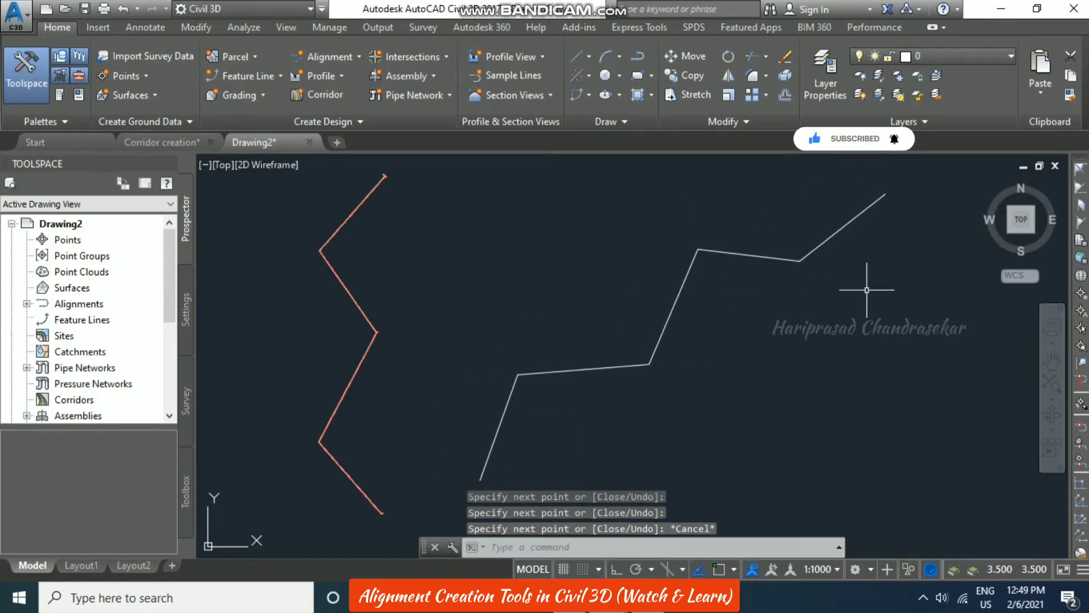
# Join the five new line segments into a single polyline and check it by selecting it
pyautogui.click(838, 231)
pyautogui.press('Escape')
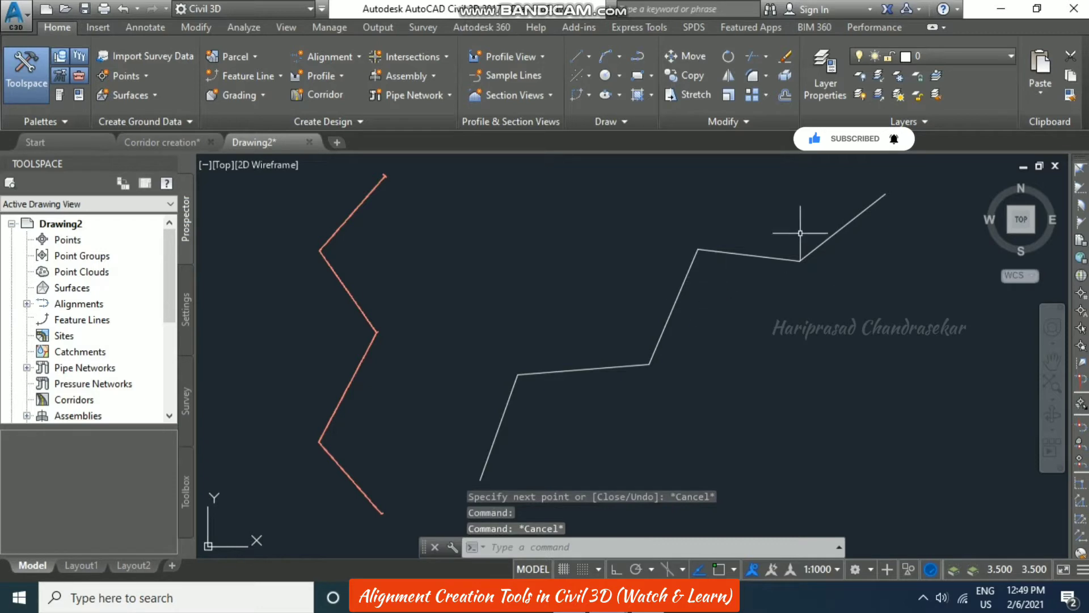
pyautogui.click(848, 196)
pyautogui.click(442, 391)
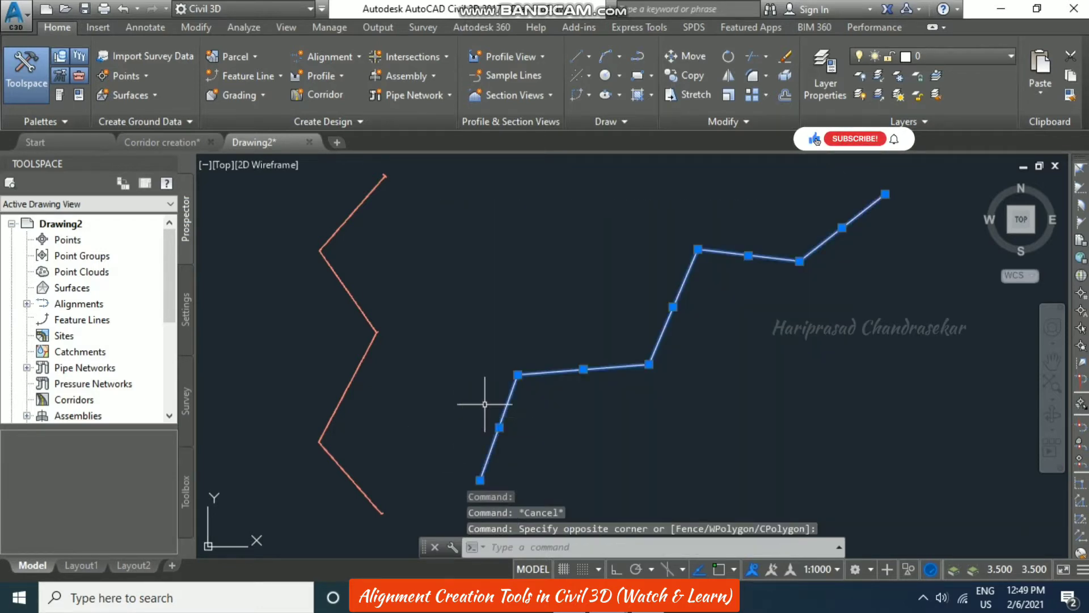
pyautogui.write('j')
pyautogui.press('Return')
pyautogui.click(499, 398)
pyautogui.click(518, 361)
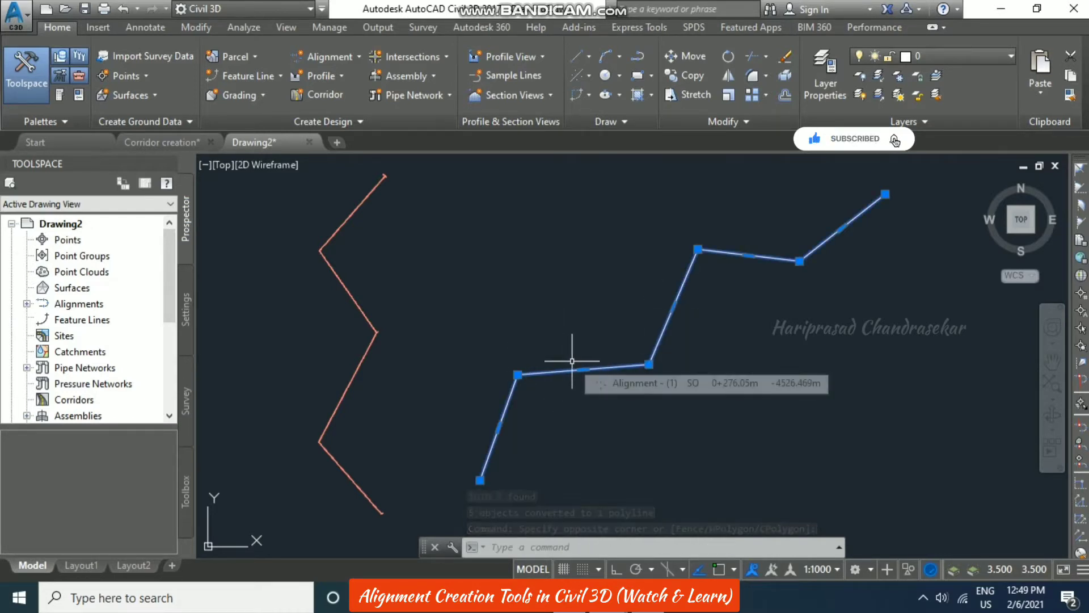
pyautogui.press('Escape')
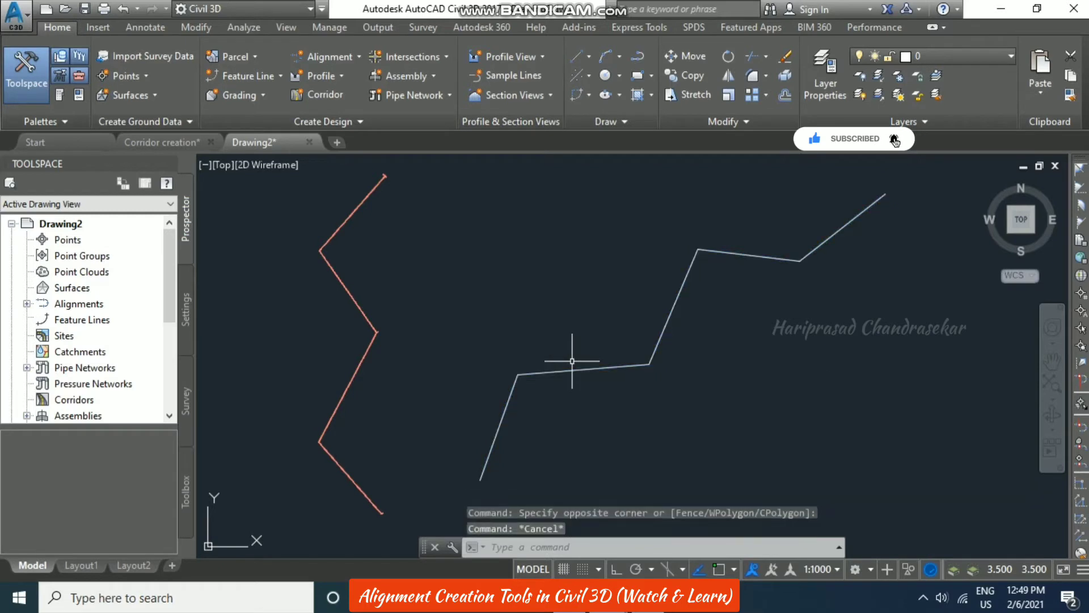
# Create a Proposed-style centerline alignment from the joined polyline with All Labels and 200 m curves between tangents, erasing the original entities
pyautogui.click(338, 55)
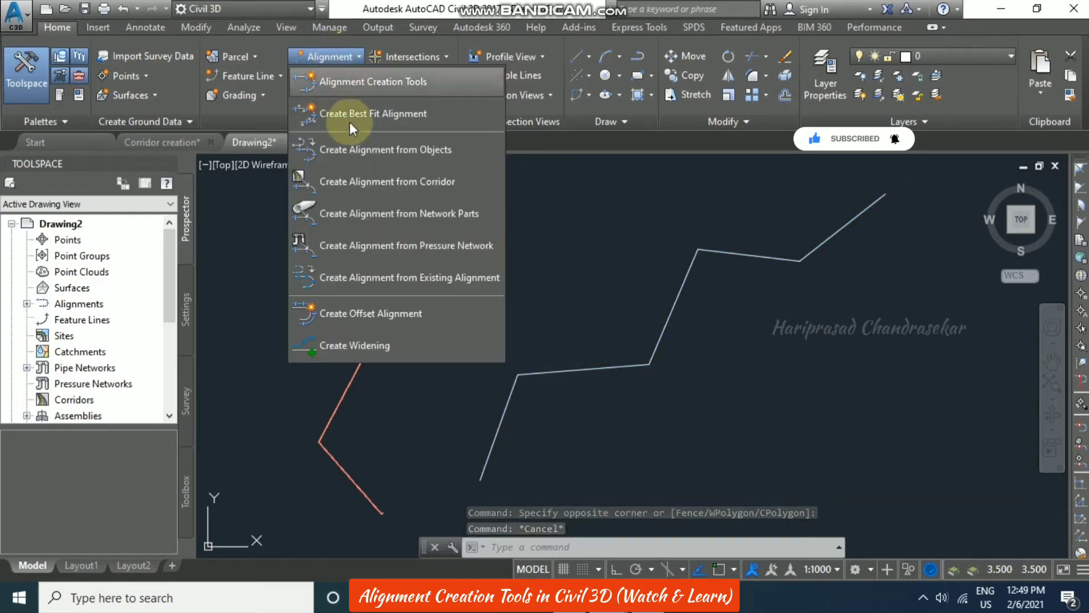
pyautogui.click(393, 152)
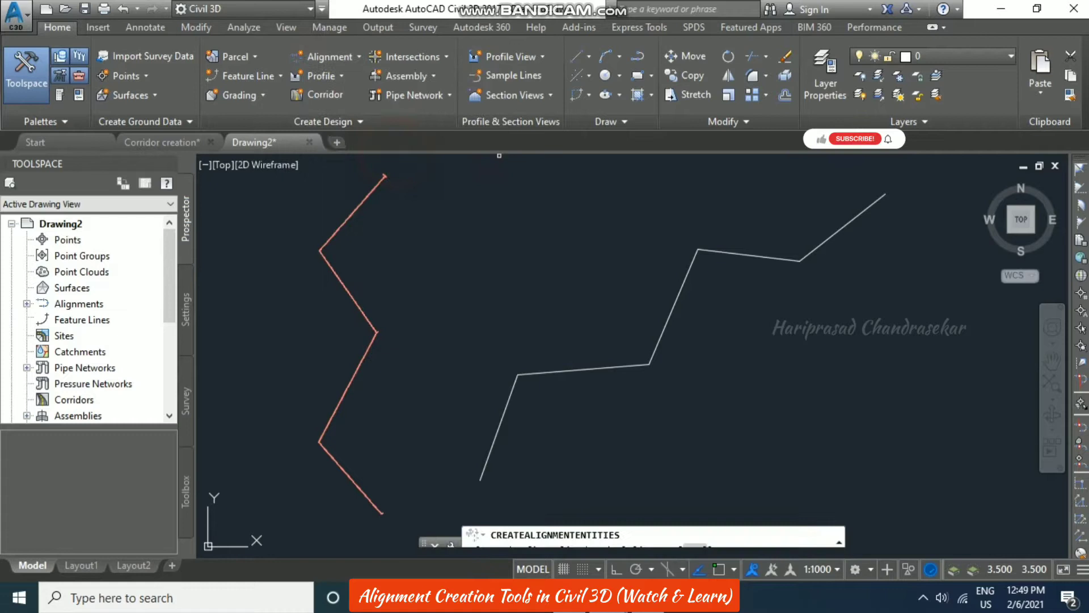
pyautogui.click(582, 368)
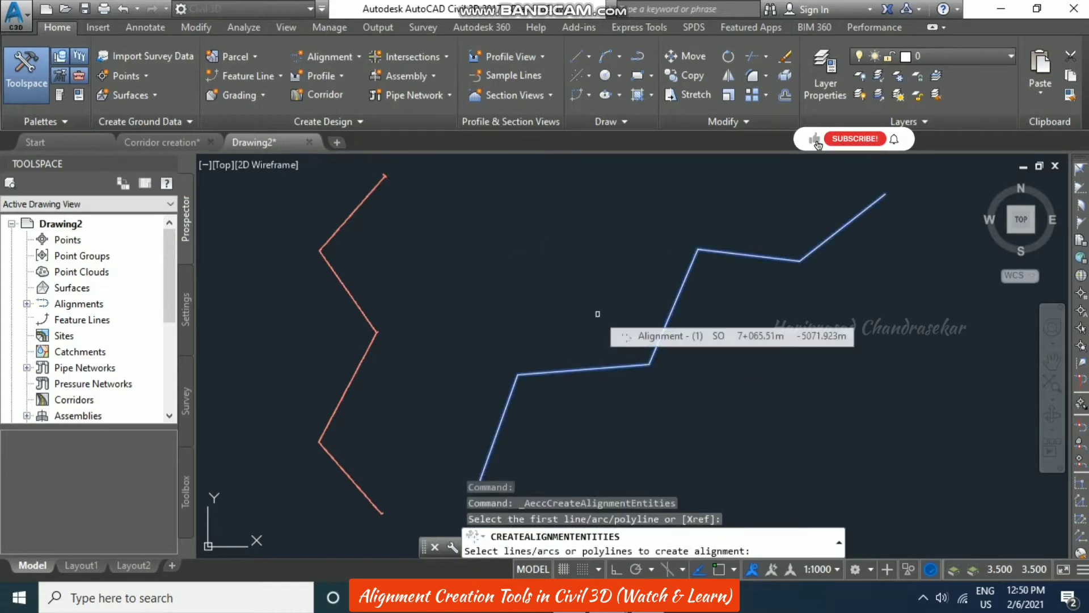
pyautogui.rightClick(597, 314)
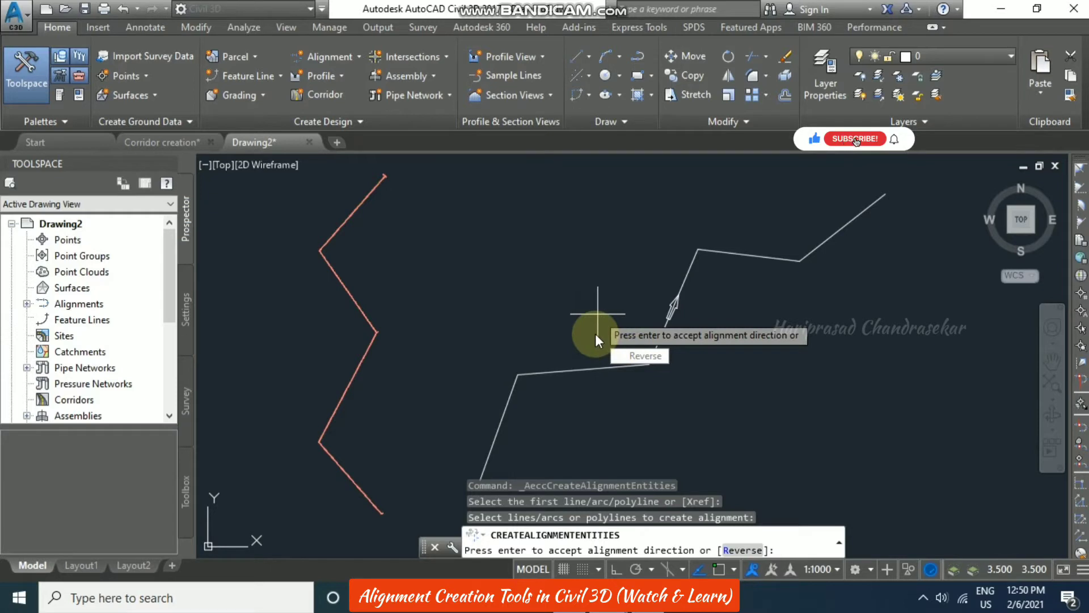
pyautogui.press('Return')
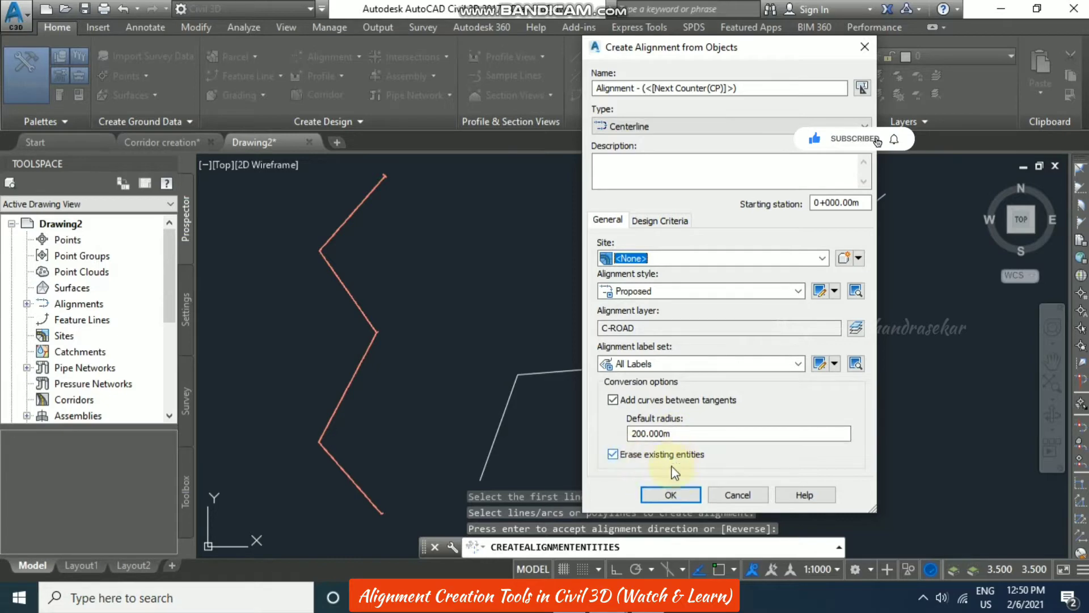
pyautogui.click(671, 494)
pyautogui.press('Return')
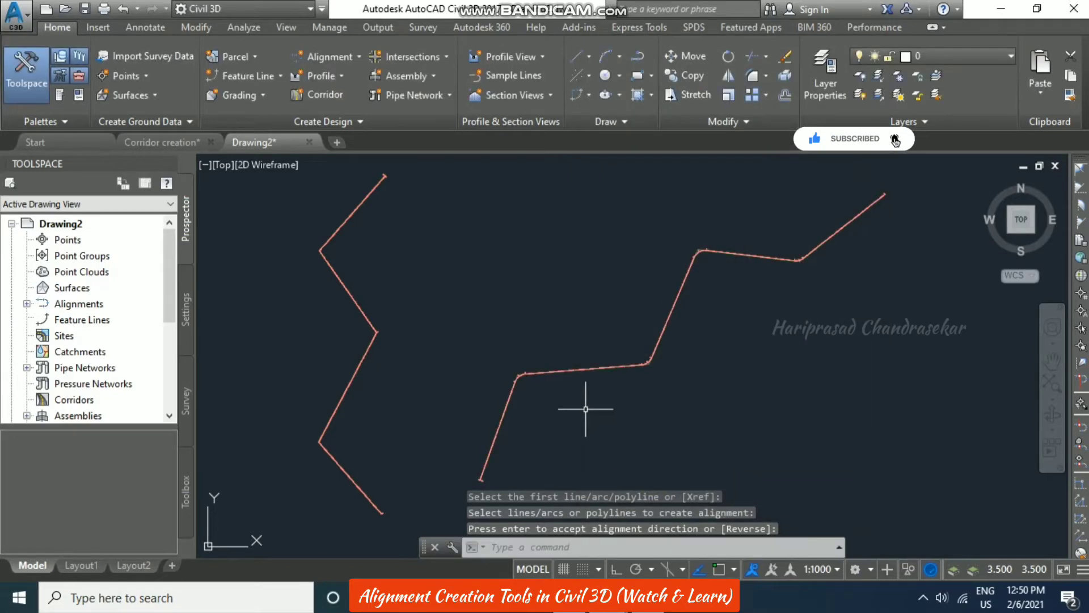
# Enlarge the new alignment's first curve in two stretches by moving its midpoint grip inward, away from the intersection point
pyautogui.scroll(5, 494, 389)
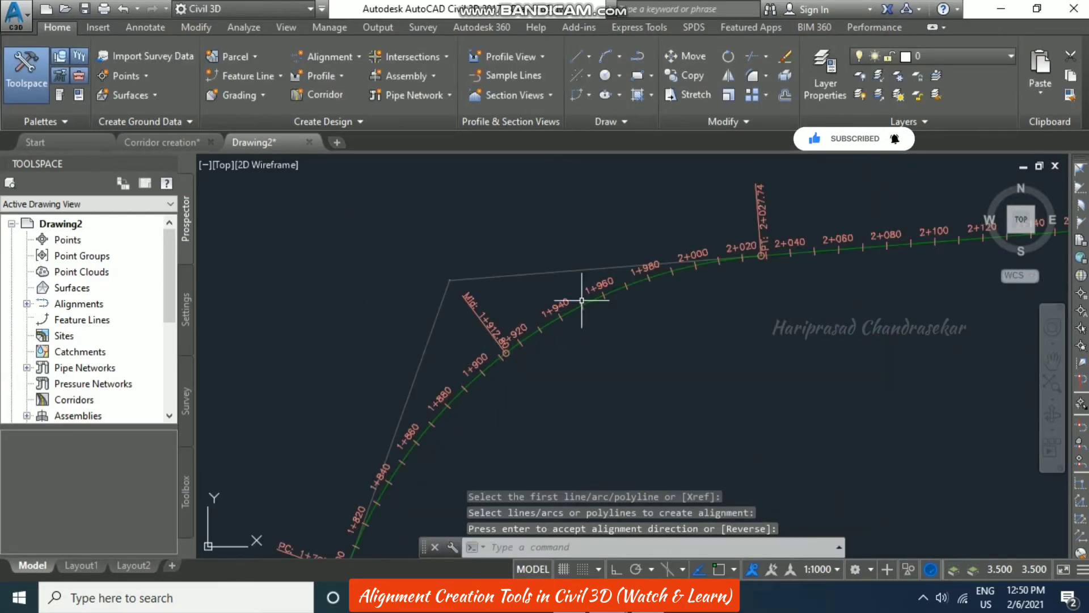
pyautogui.scroll(-2, 581, 300)
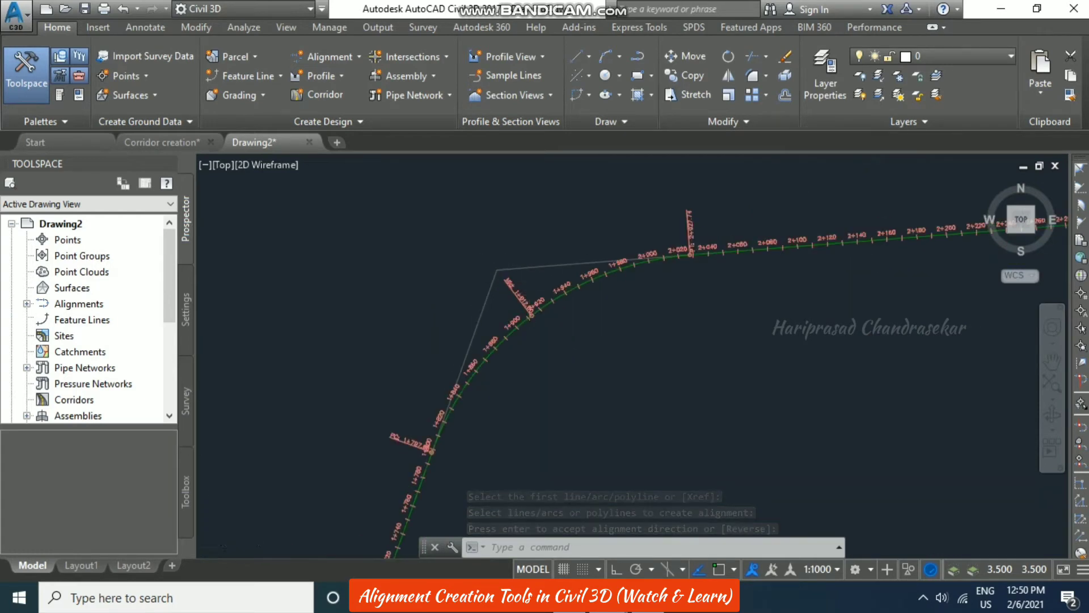
pyautogui.scroll(-4, 539, 301)
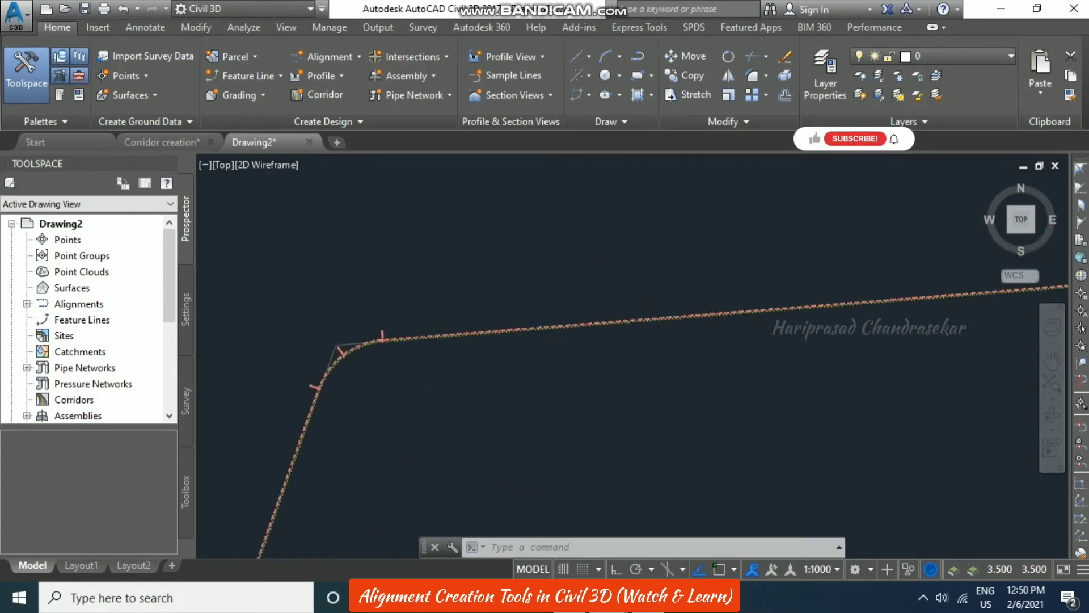
pyautogui.scroll(-5, 644, 260)
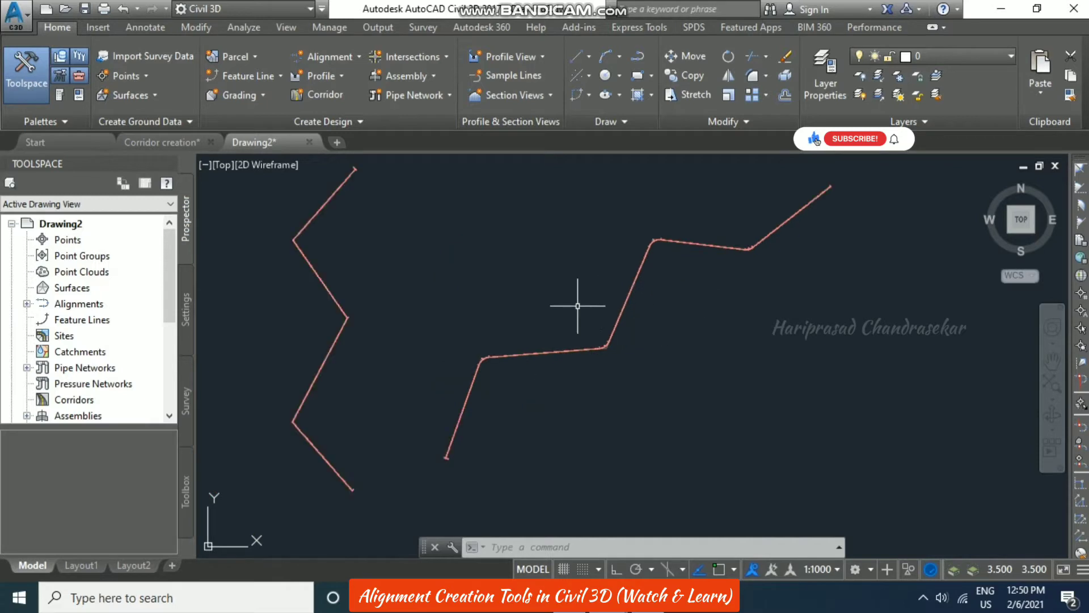
pyautogui.scroll(10, 578, 305)
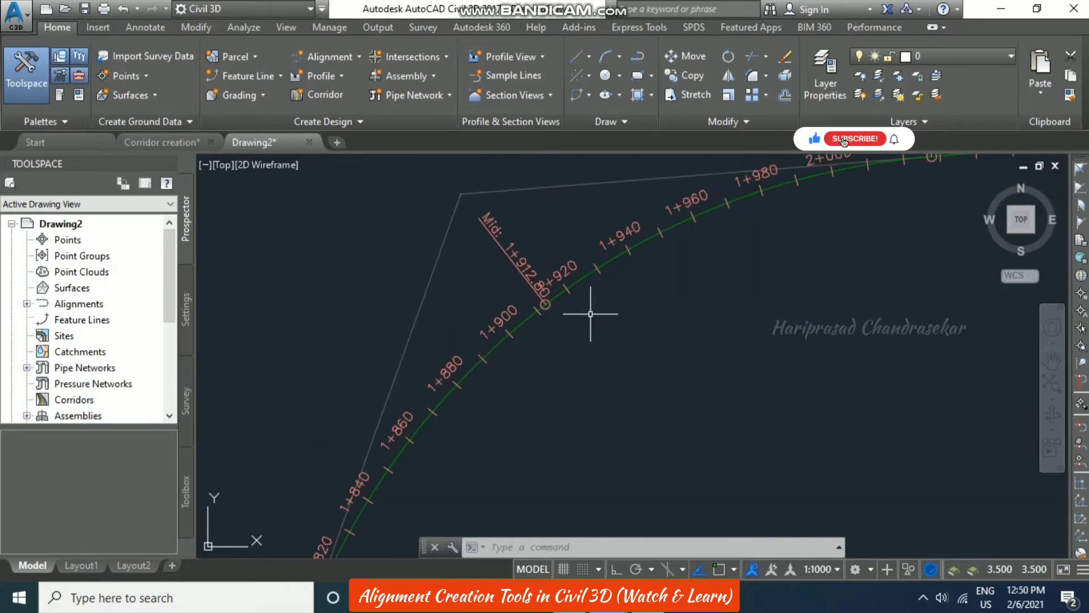
pyautogui.click(556, 295)
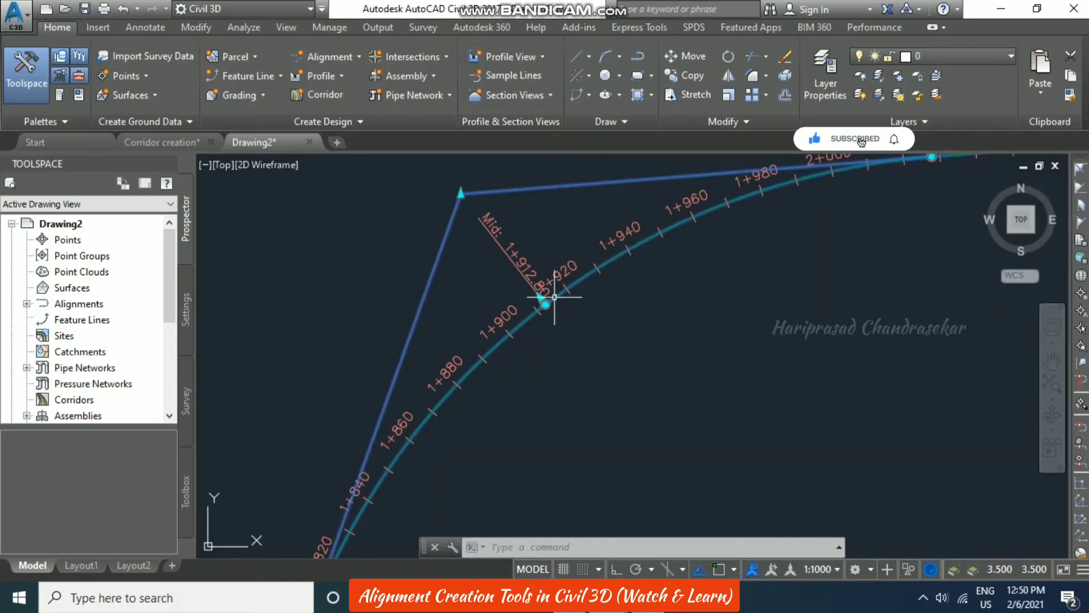
pyautogui.scroll(-3, 608, 328)
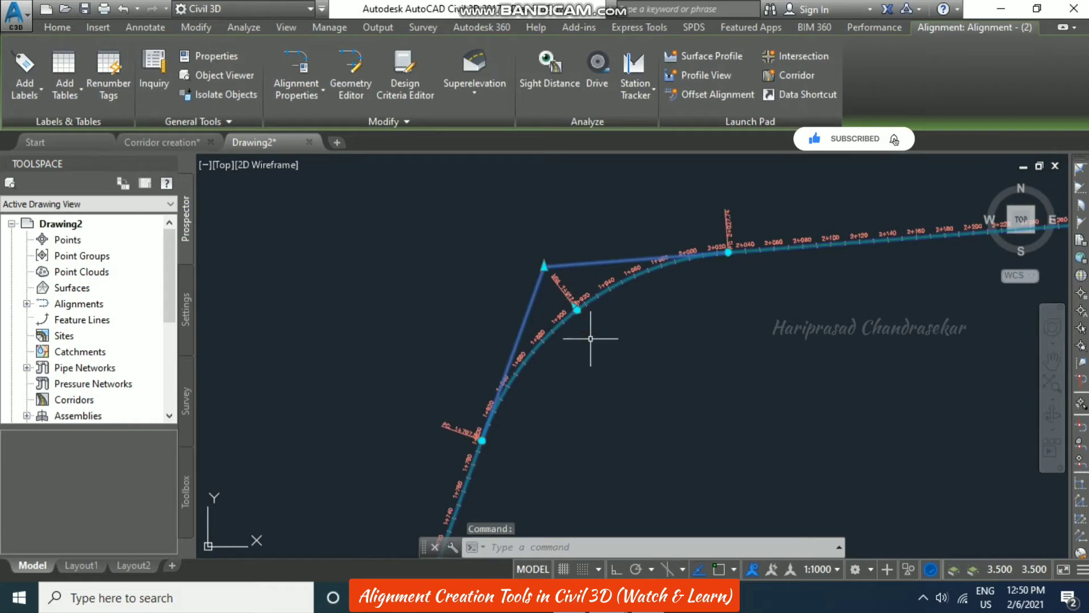
pyautogui.scroll(6, 585, 313)
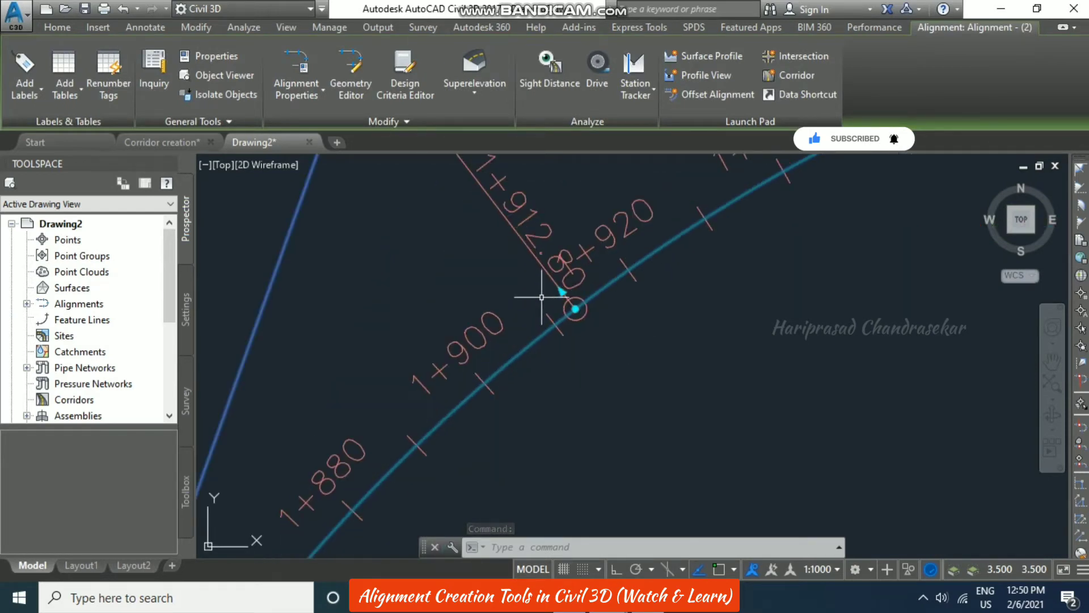
pyautogui.click(564, 309)
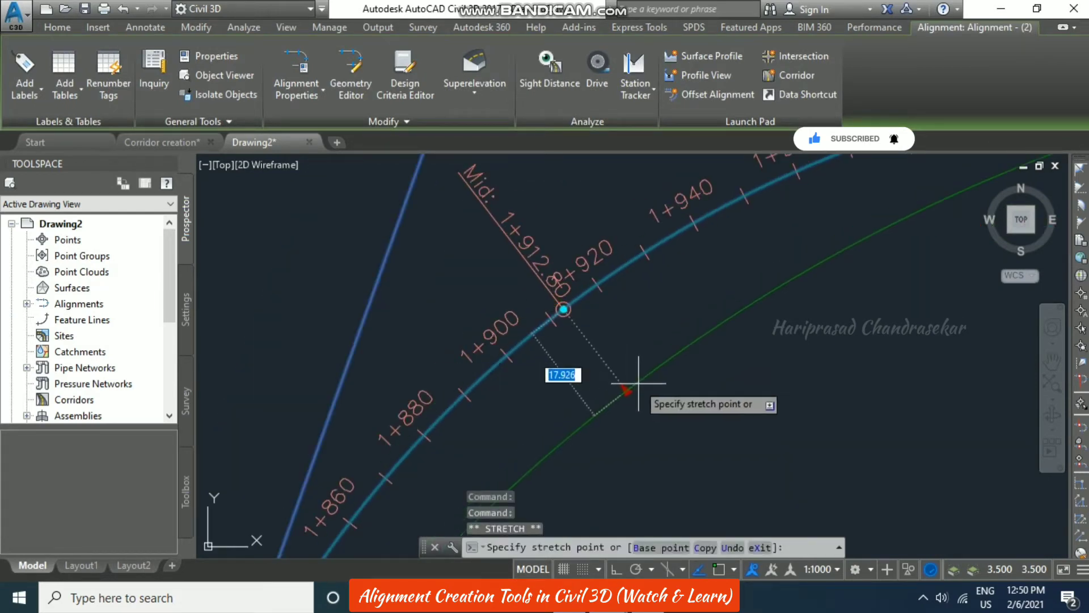
pyautogui.scroll(-5, 664, 441)
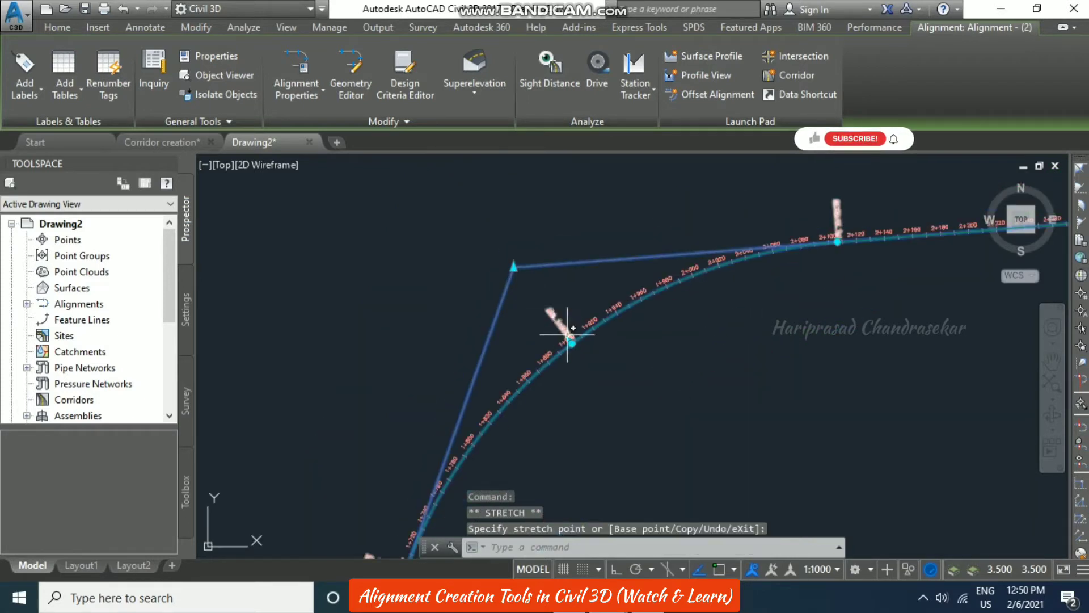
pyautogui.click(572, 342)
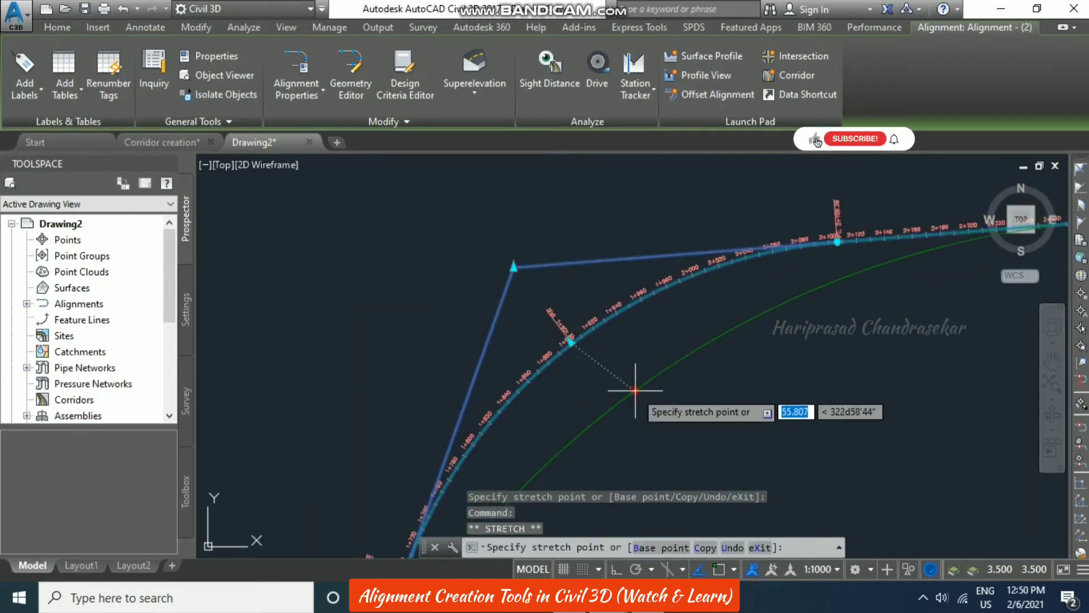
pyautogui.click(634, 424)
pyautogui.scroll(-2, 567, 309)
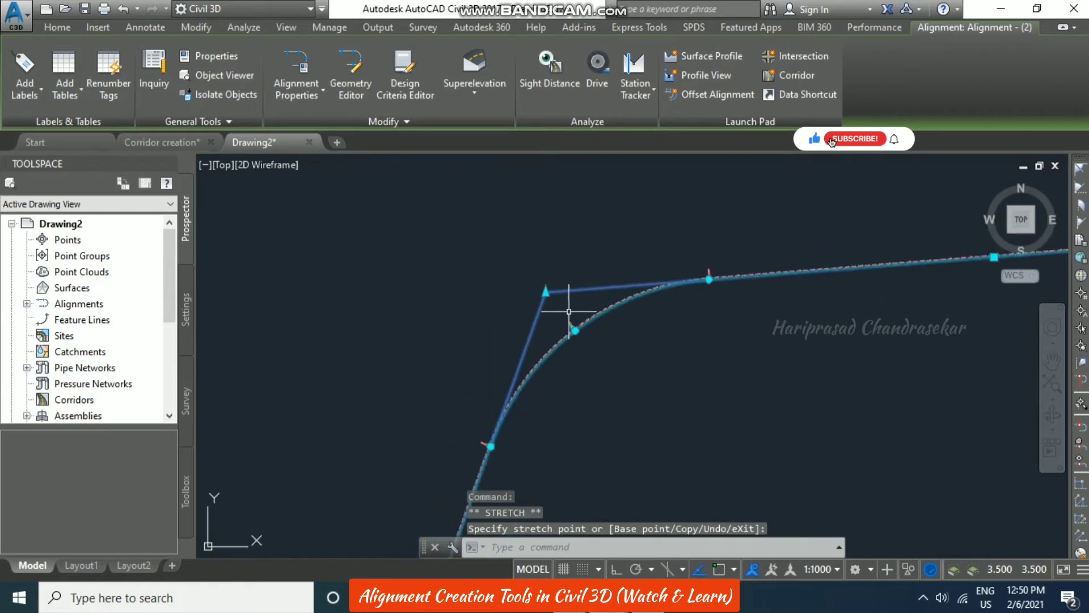
# Move the first curve's point of intersection outward to the upper left, reshaping the two adjoining tangents
pyautogui.scroll(6, 563, 309)
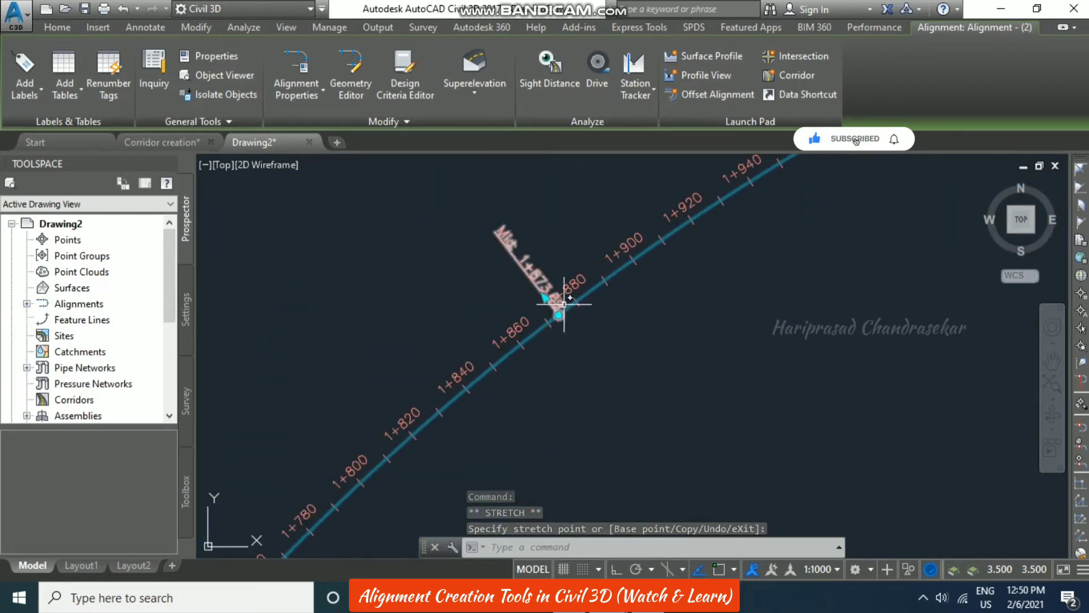
pyautogui.scroll(-5, 540, 320)
pyautogui.scroll(2, 494, 262)
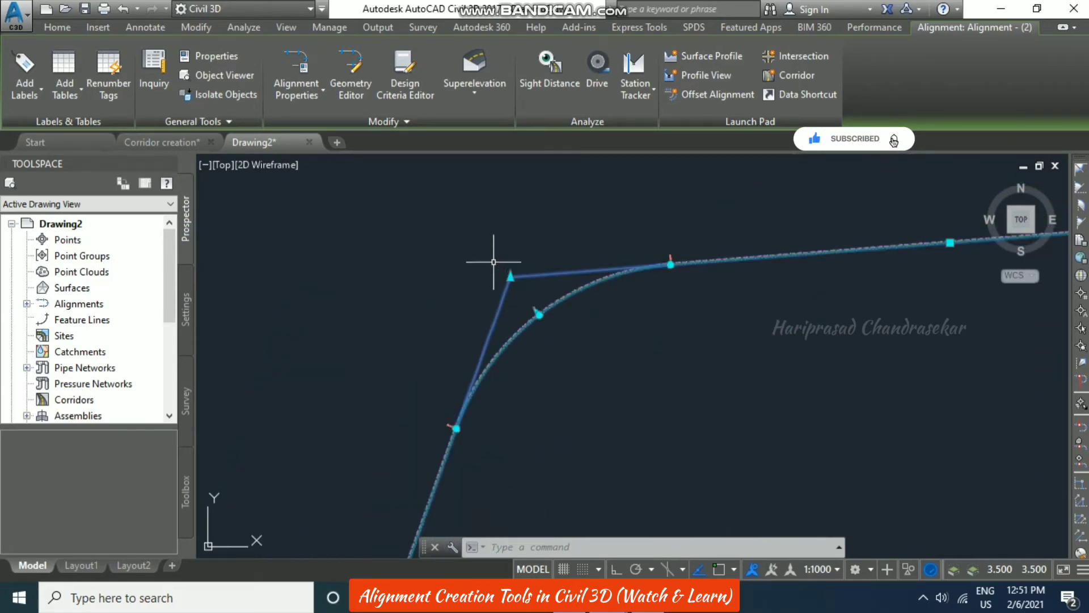
pyautogui.click(401, 232)
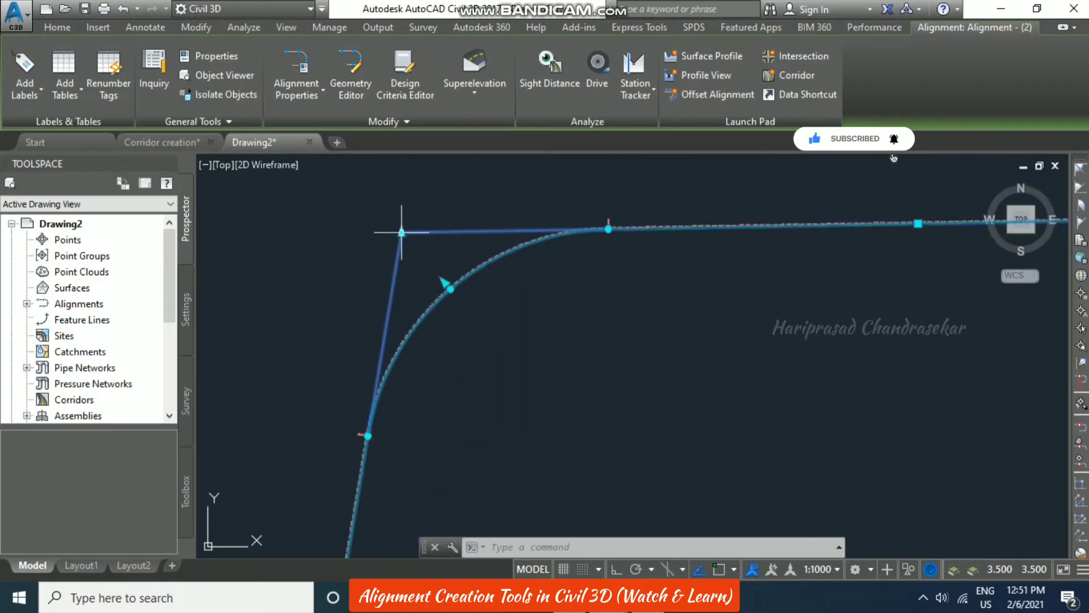
# Widen the first curve further by stretching its end tangency point along the upper tangent and pulling its midpoint inward
pyautogui.click(608, 229)
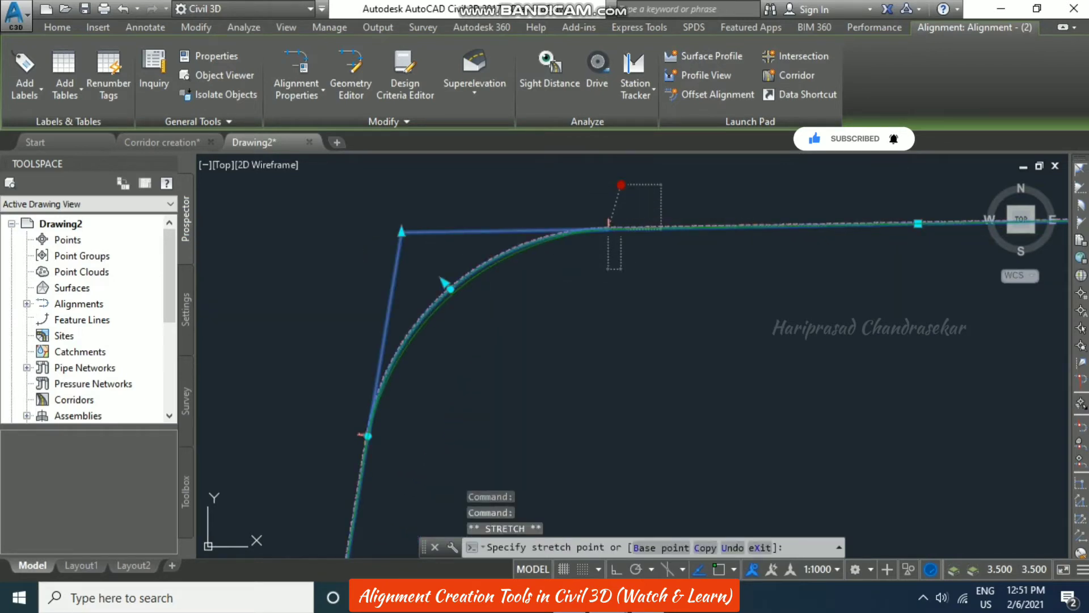
pyautogui.click(621, 256)
pyautogui.click(622, 228)
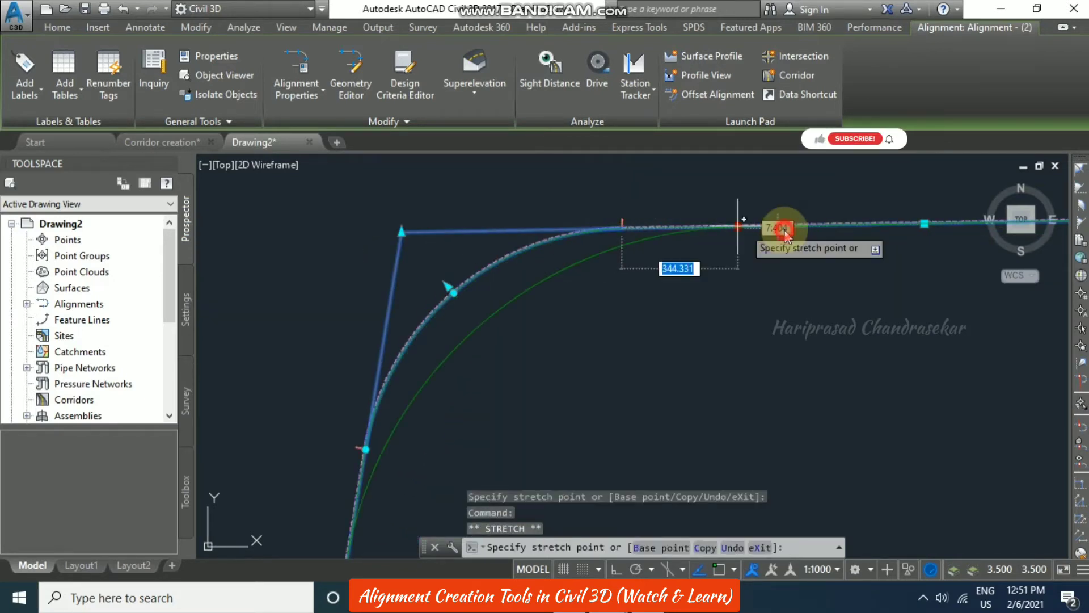
pyautogui.click(722, 229)
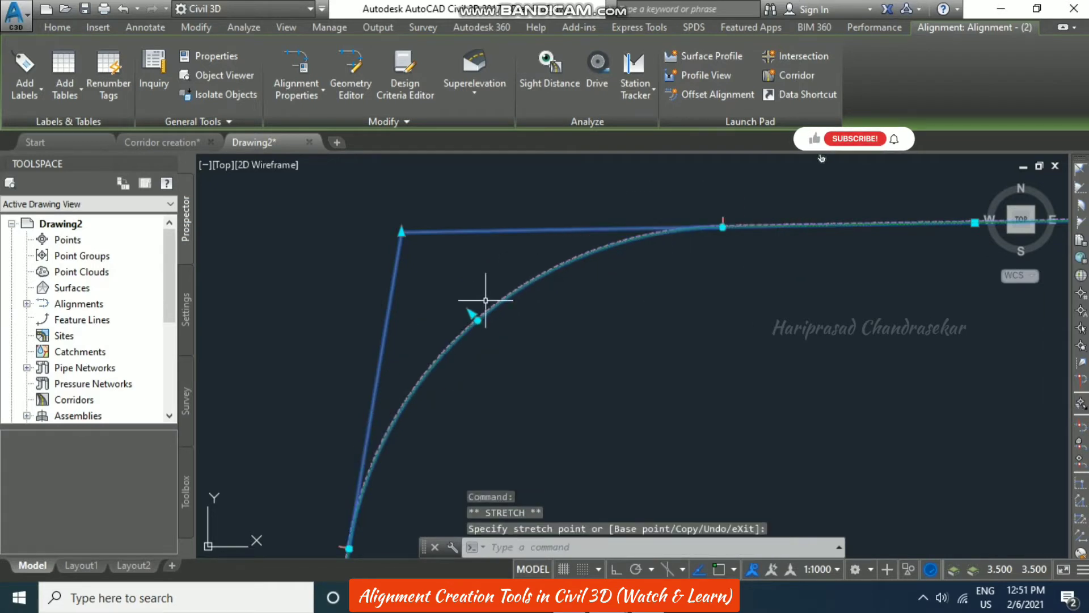
pyautogui.click(479, 320)
pyautogui.click(575, 382)
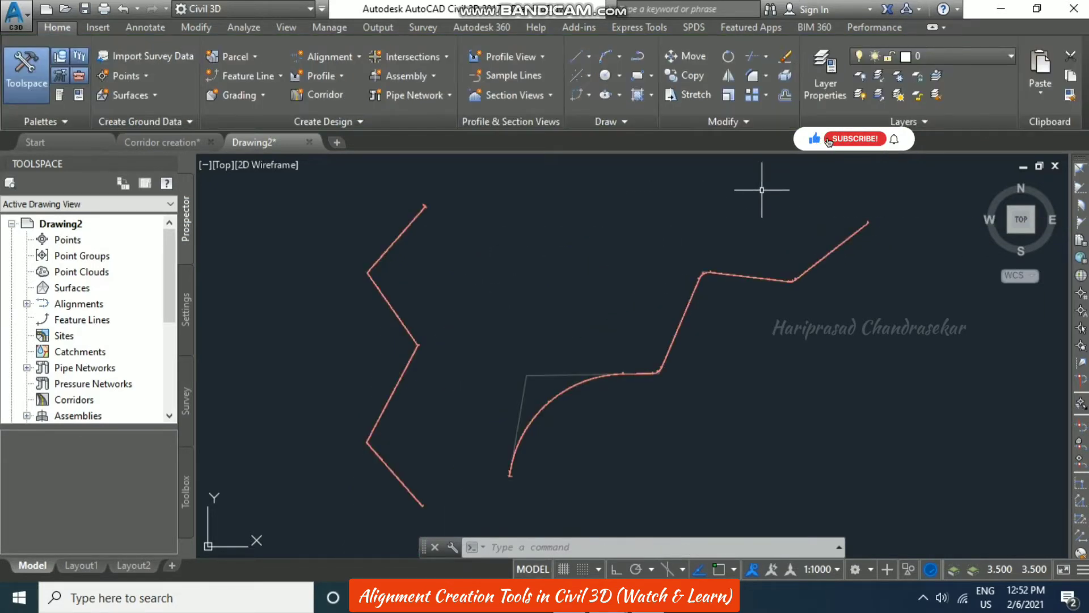
# Delete both alignments from the drawing
pyautogui.click(767, 189)
pyautogui.click(405, 394)
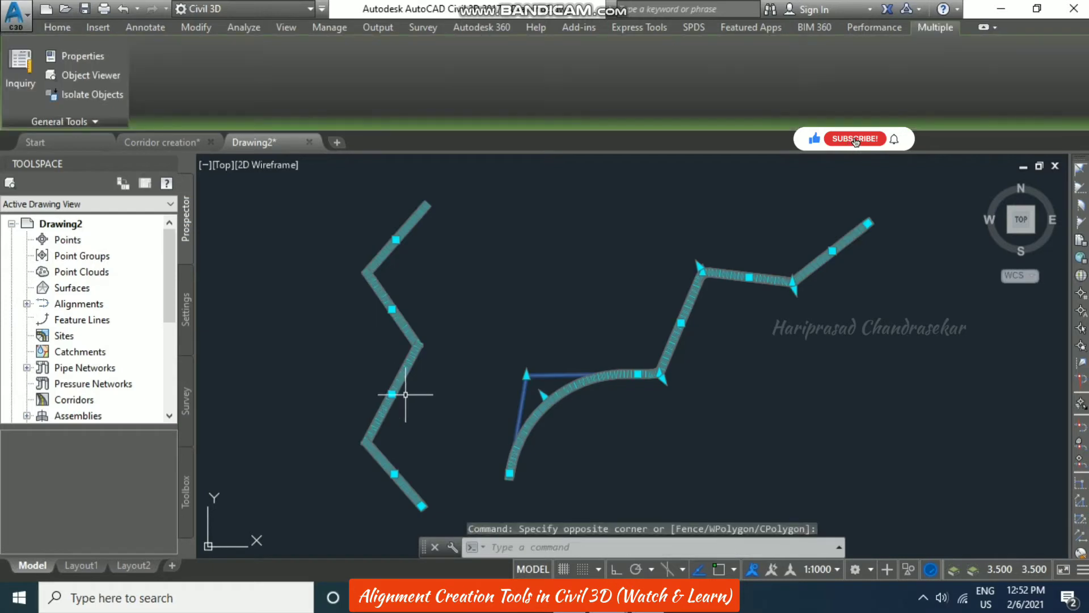
pyautogui.press('Delete')
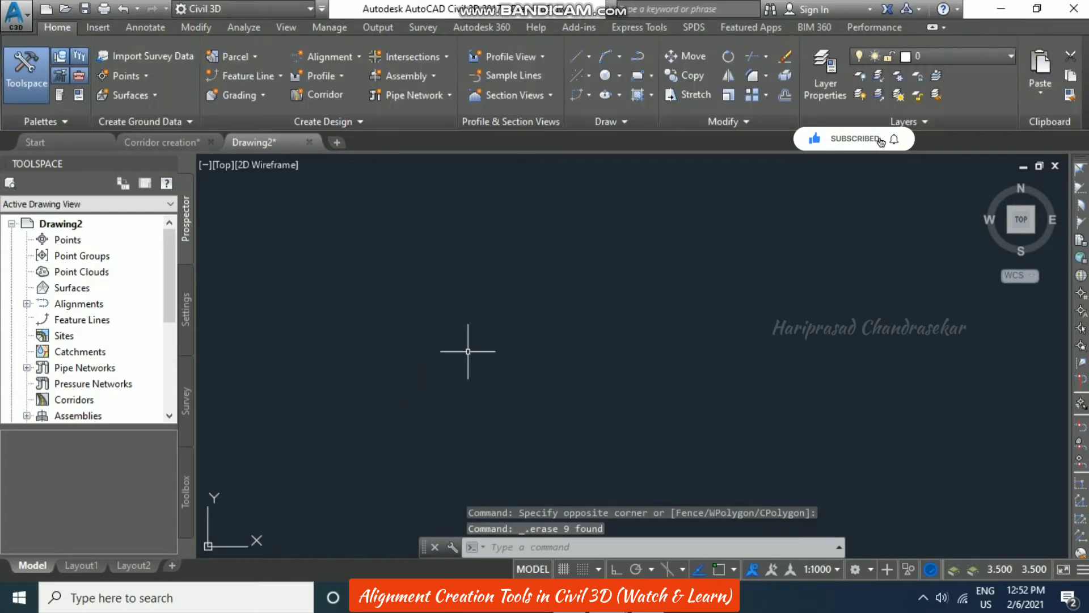
# Draw a chain of six connected line segments climbing in steps from lower left to upper right
pyautogui.write('l')
pyautogui.press('Return')
pyautogui.click(418, 389)
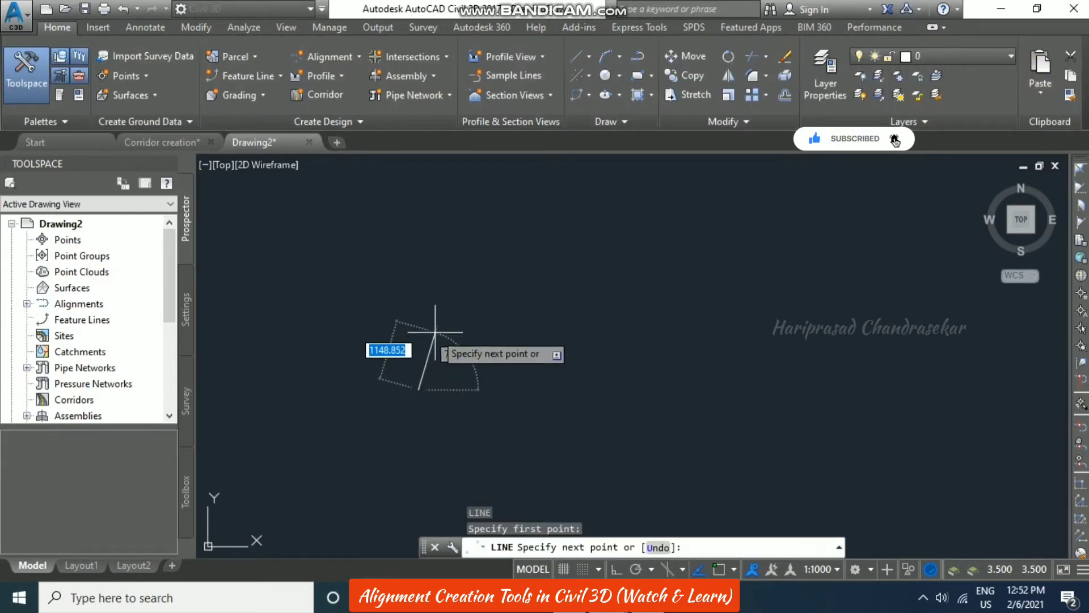
pyautogui.click(440, 341)
pyautogui.click(491, 328)
pyautogui.click(509, 284)
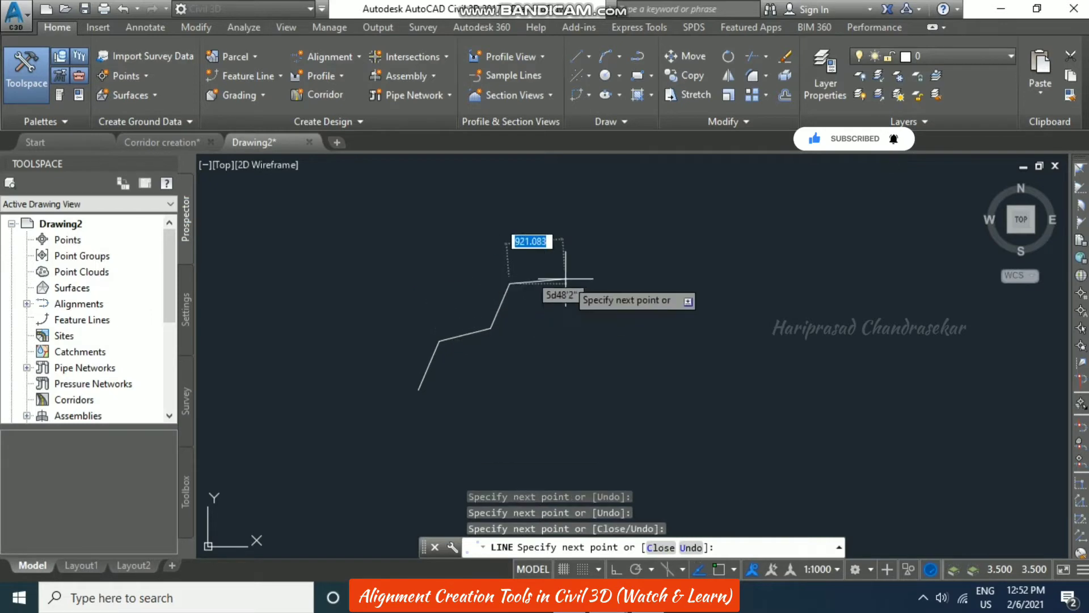
pyautogui.click(570, 278)
pyautogui.click(594, 249)
pyautogui.click(672, 245)
pyautogui.press('Escape')
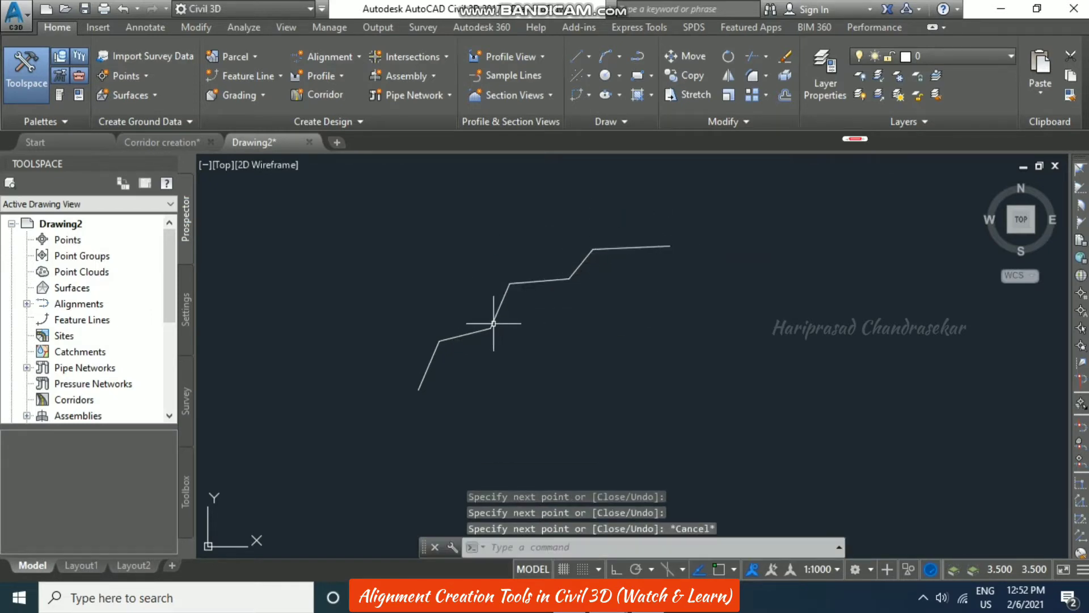
# Fillet the lowest corner of the line chain, between the first and second segments, with a radius of 150
pyautogui.scroll(2, 449, 327)
pyautogui.moveTo(454, 312); pyautogui.dragTo(462, 340, button='middle')
pyautogui.write('f')
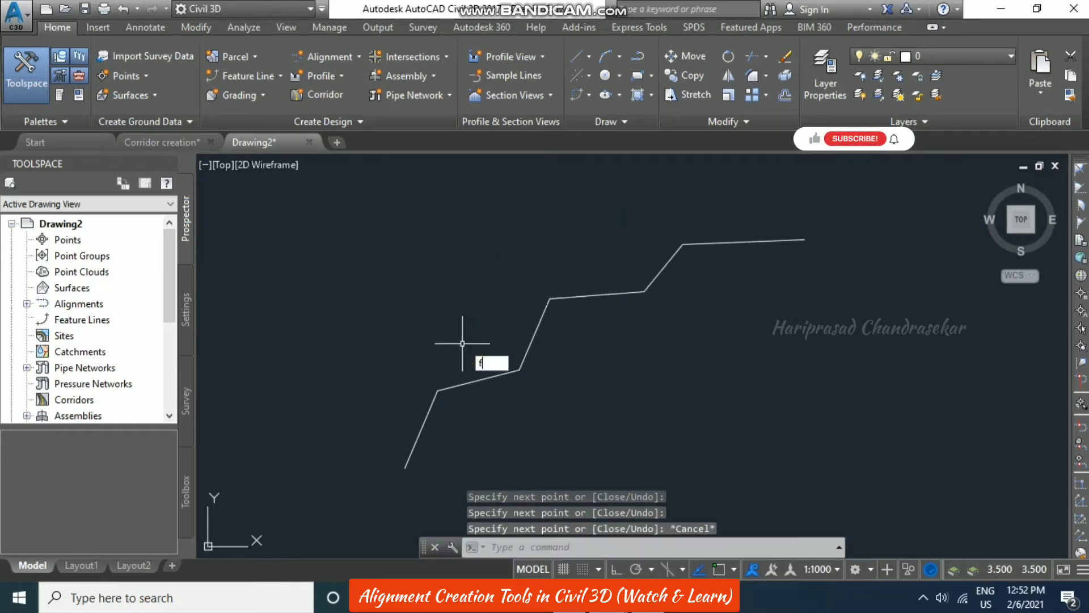
pyautogui.press('Return')
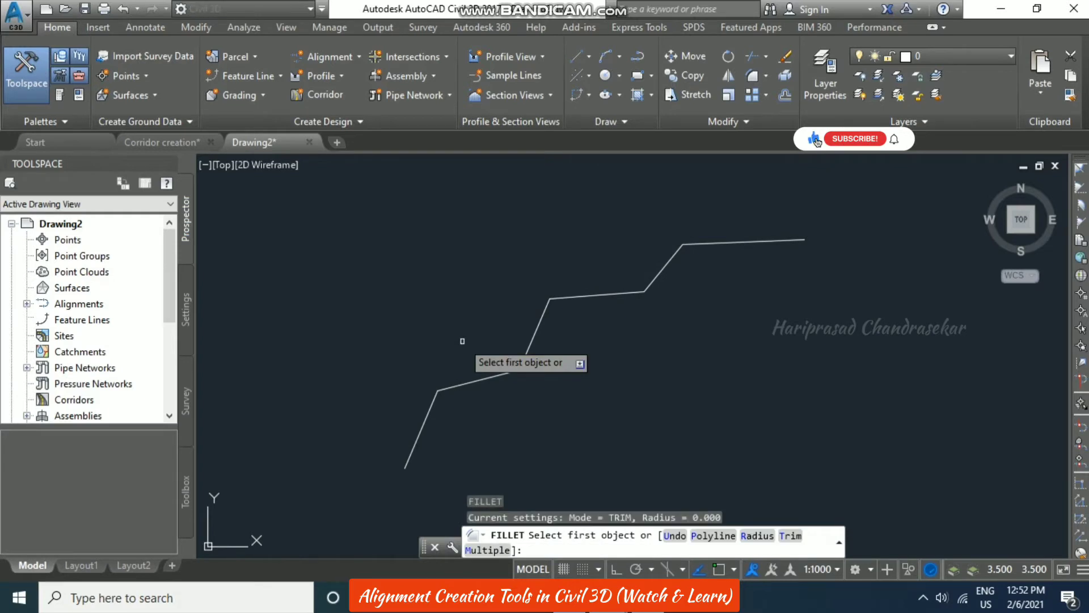
pyautogui.click(757, 535)
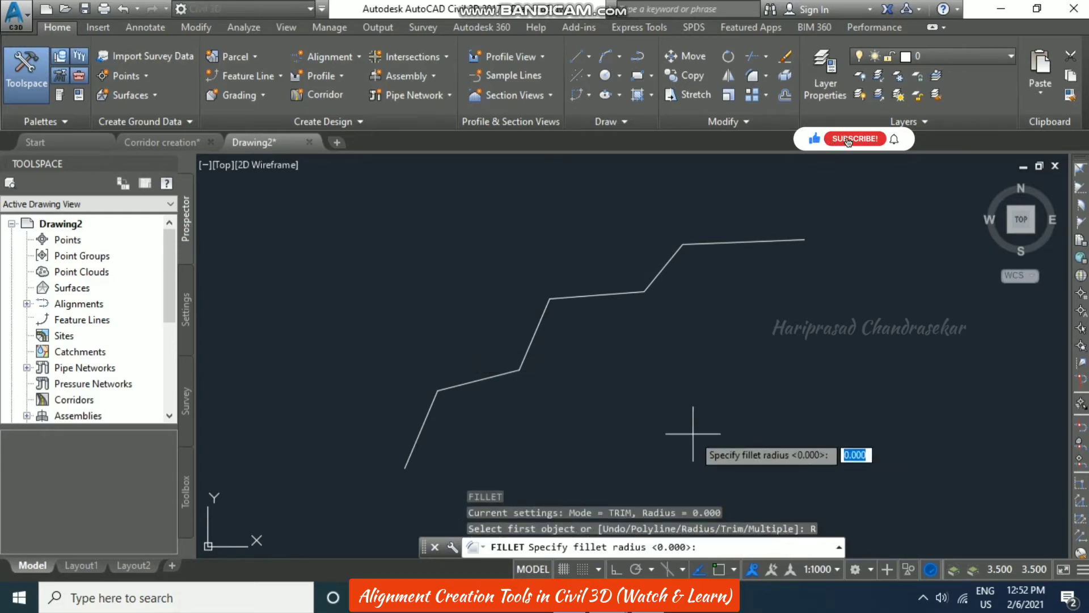
pyautogui.write('150')
pyautogui.press('Return')
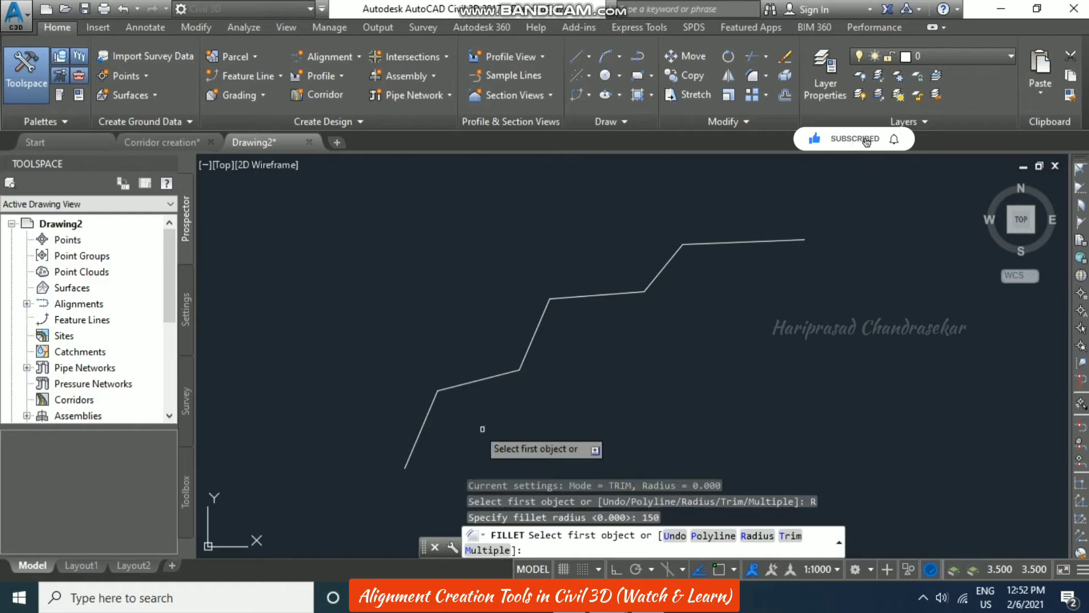
pyautogui.click(433, 402)
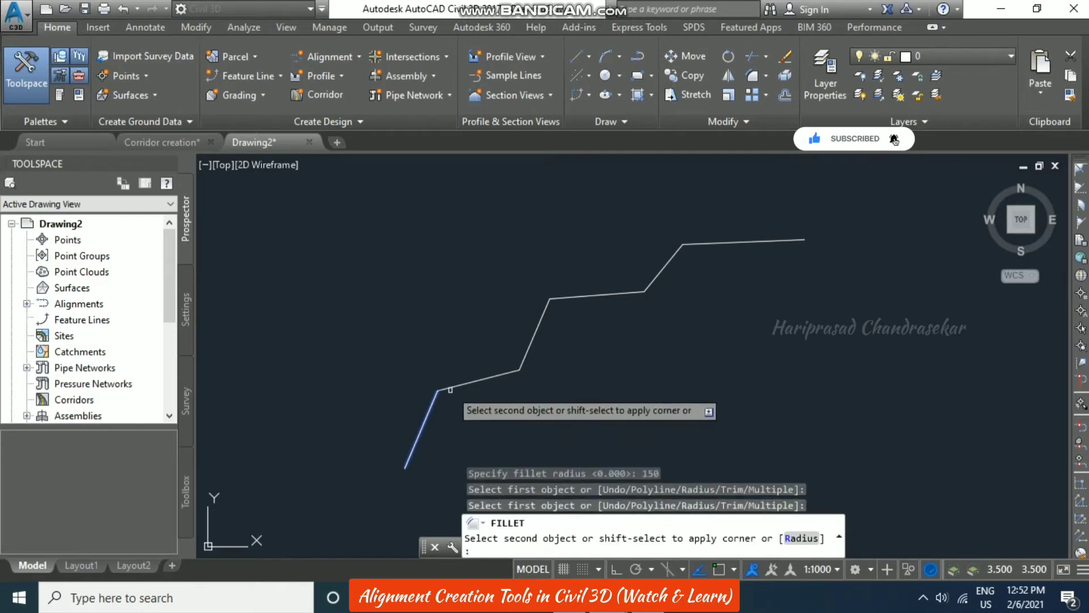
pyautogui.click(525, 348)
# Fillet the second corner from the lower end, between the second and third segments, with a radius of 300
pyautogui.press('Return')
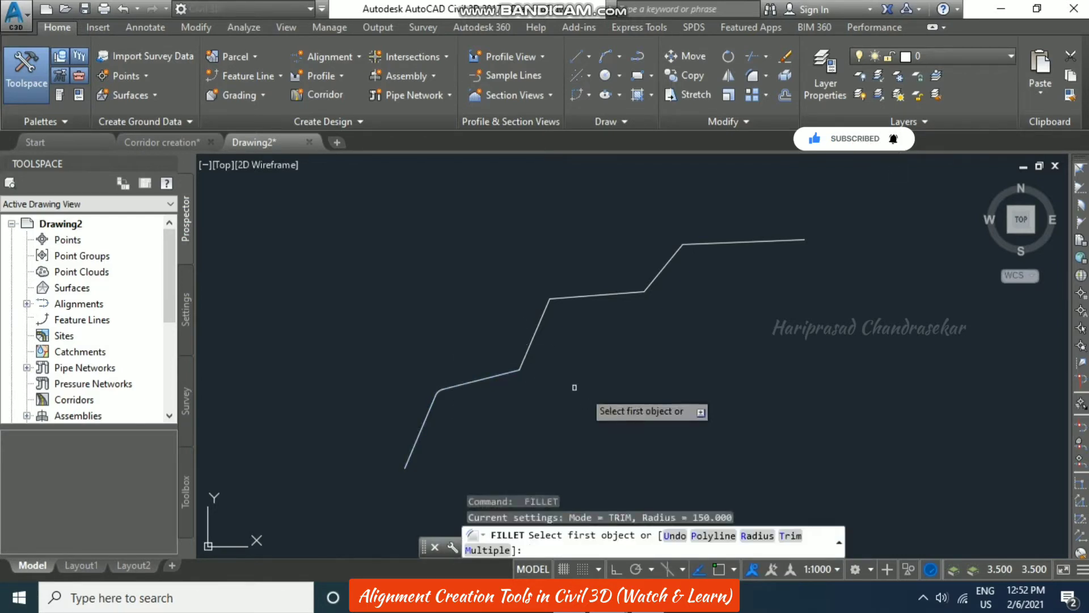
pyautogui.click(748, 517)
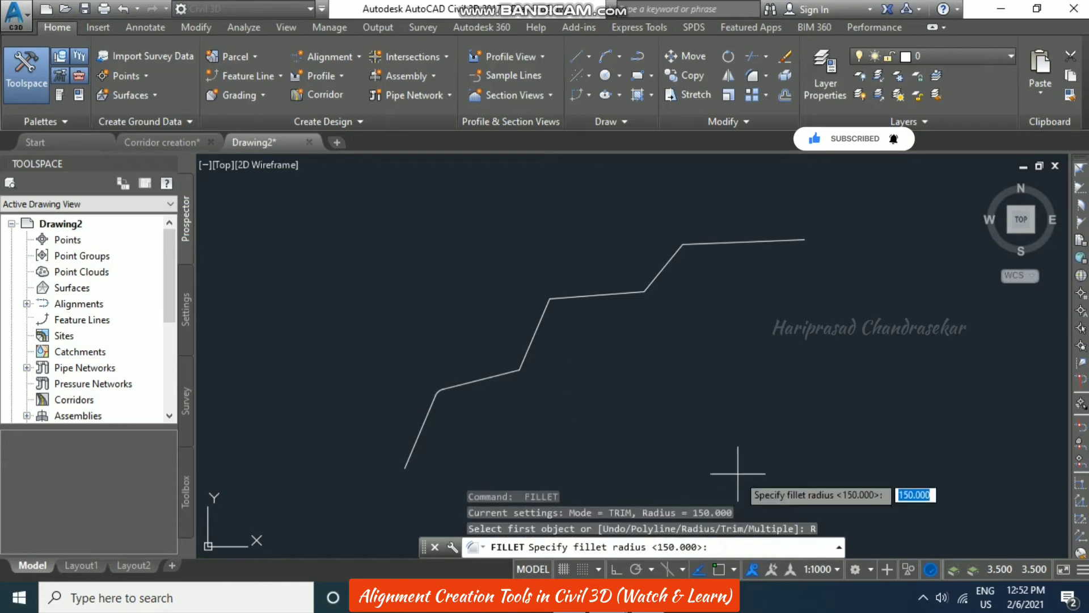
pyautogui.write('300')
pyautogui.press('Return')
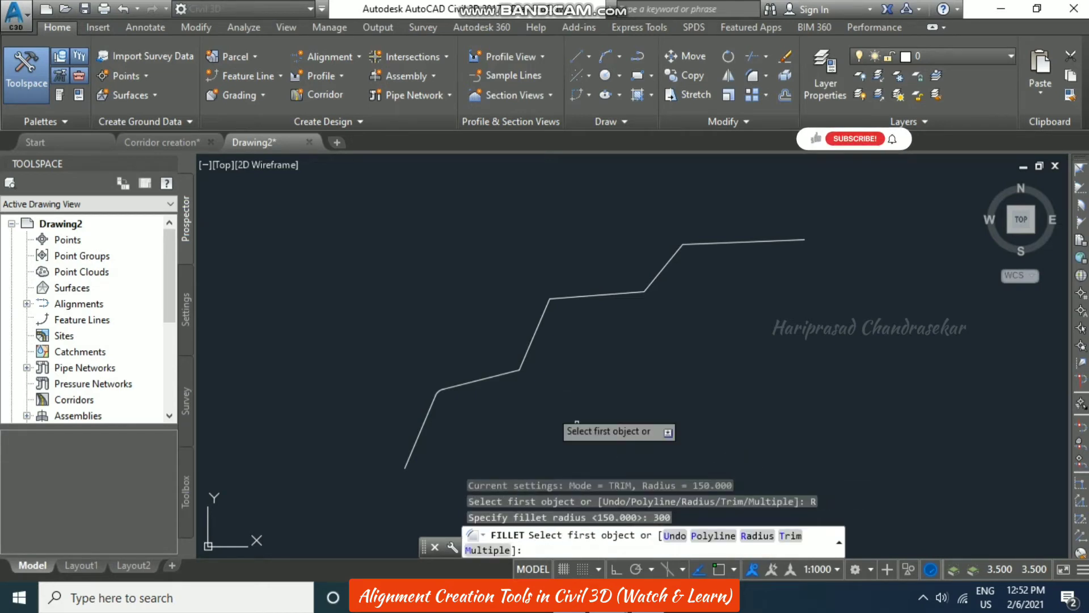
pyautogui.click(491, 379)
pyautogui.click(528, 349)
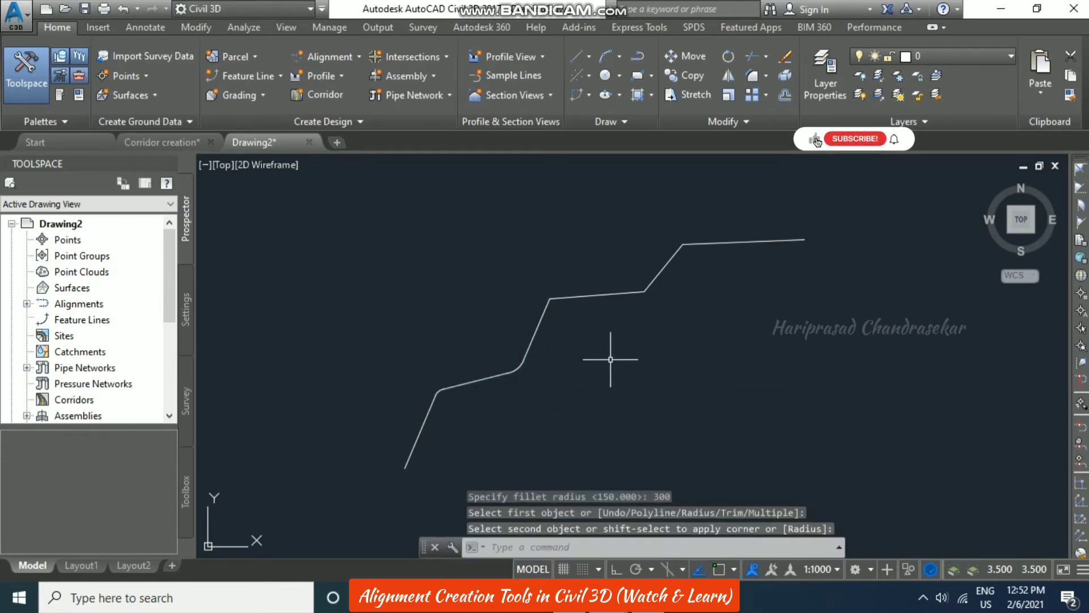
# Fillet the third corner, between the third and fourth segments, with a radius of 400
pyautogui.press('Return')
pyautogui.click(758, 537)
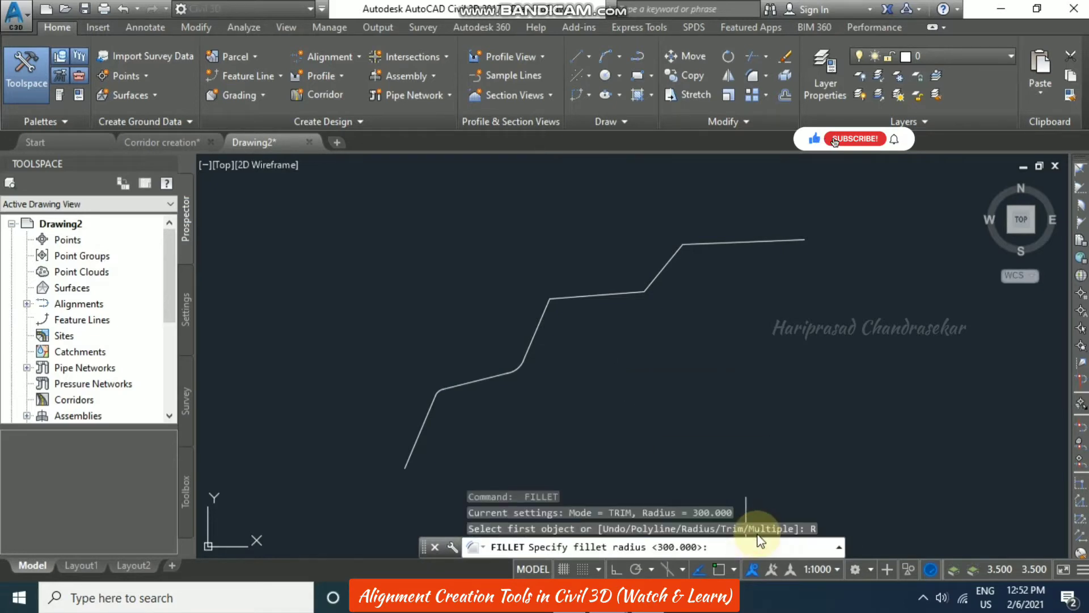
pyautogui.write('400')
pyautogui.press('Return')
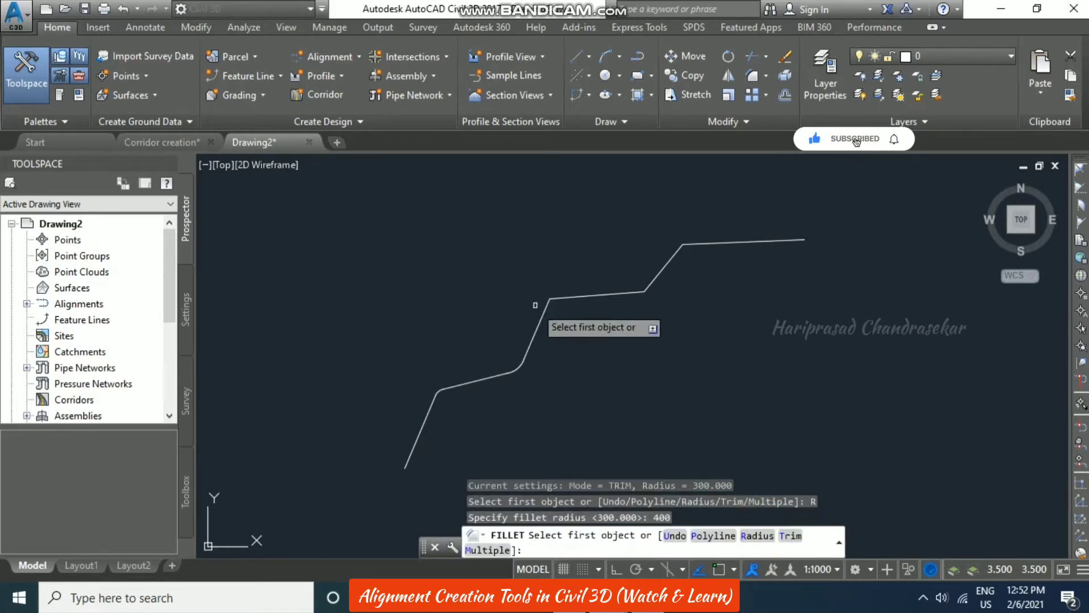
pyautogui.click(537, 329)
pyautogui.click(567, 298)
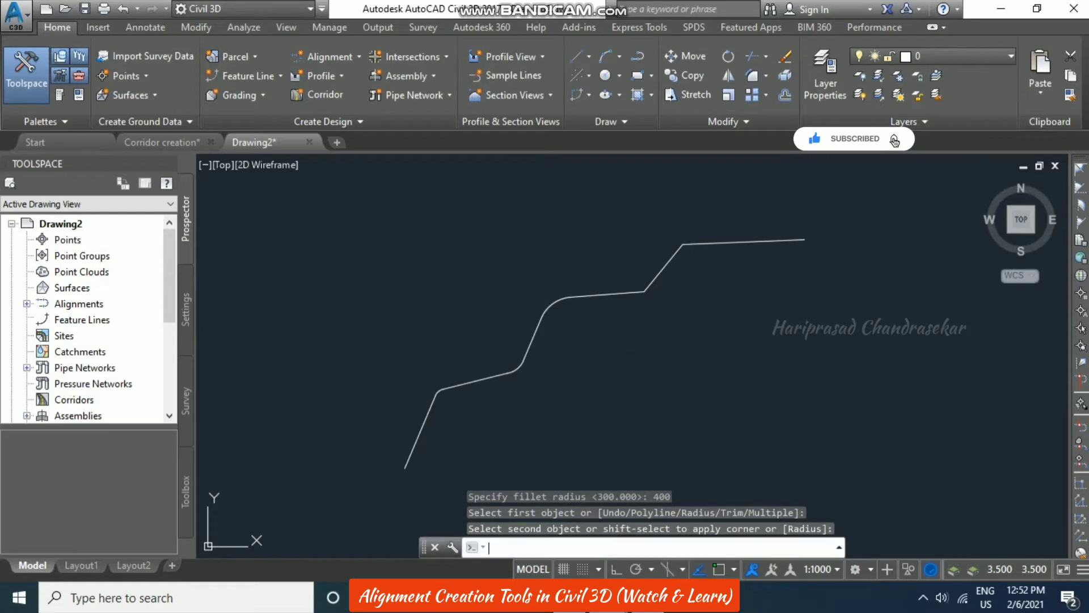
# Fillet the fourth corner, between the fourth and fifth segments, with a radius of 600
pyautogui.press('Return')
pyautogui.click(756, 536)
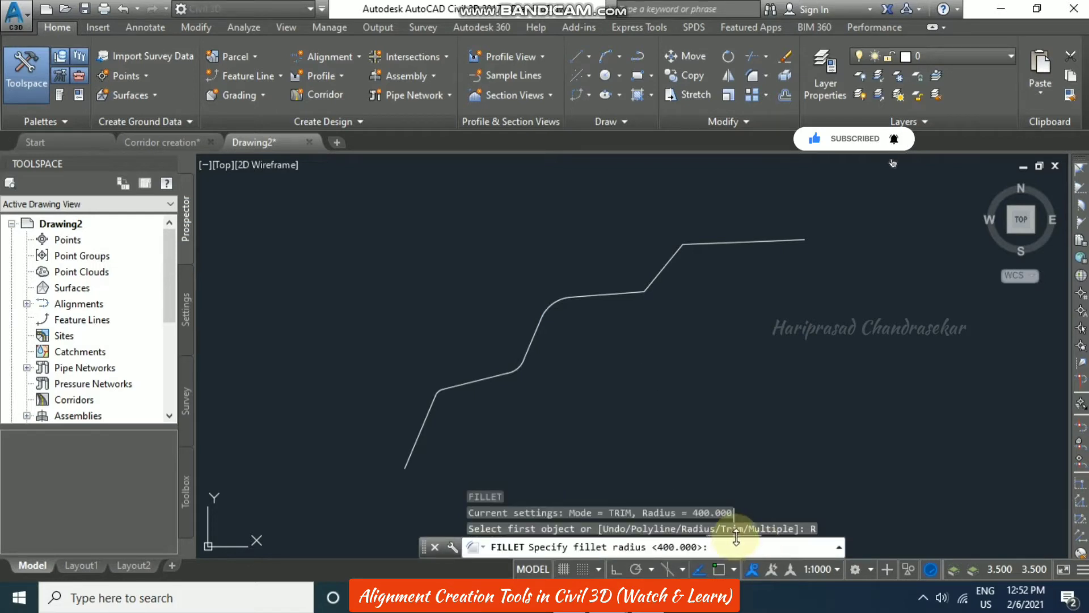
pyautogui.write('600')
pyautogui.press('Return')
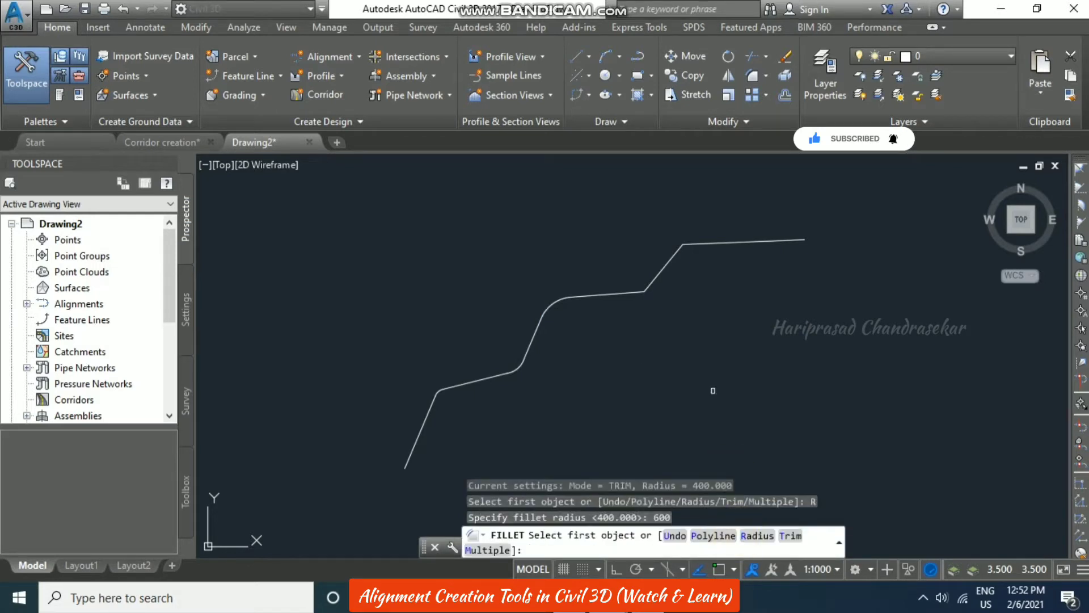
pyautogui.click(635, 294)
pyautogui.click(655, 280)
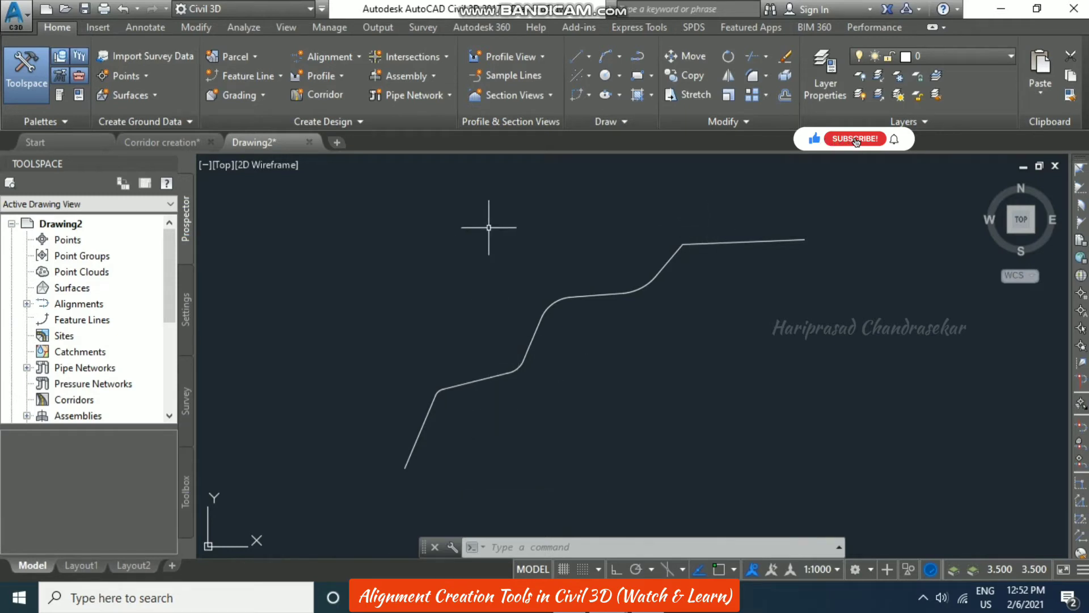
# Start Create Alignment from Objects and select the first four lines and the three arcs between them, from the lower-left end upward
pyautogui.moveTo(516, 236); pyautogui.dragTo(445, 223, button='middle')
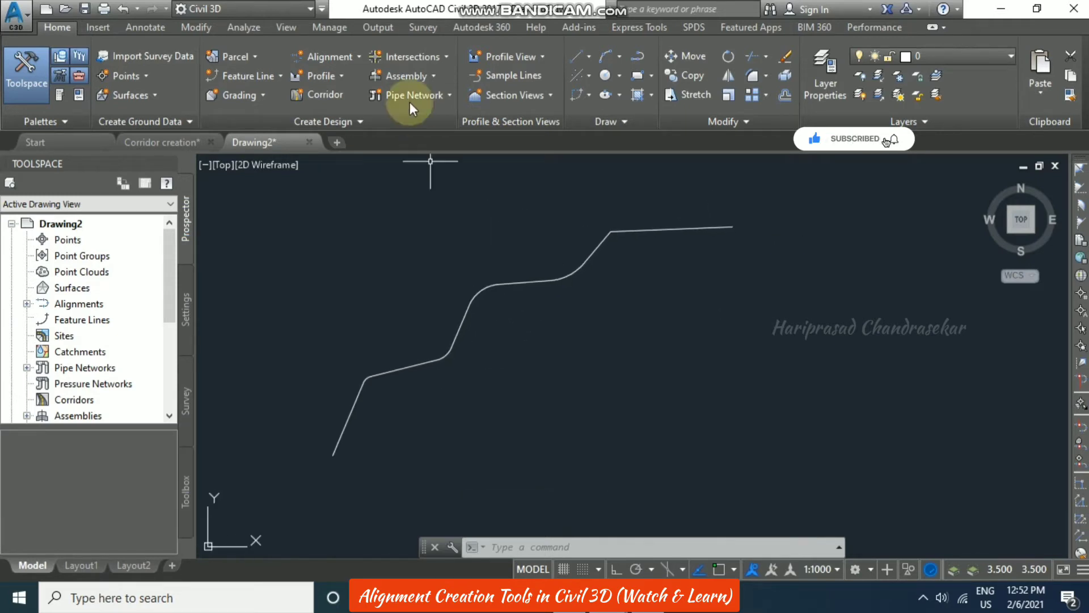
pyautogui.click(339, 56)
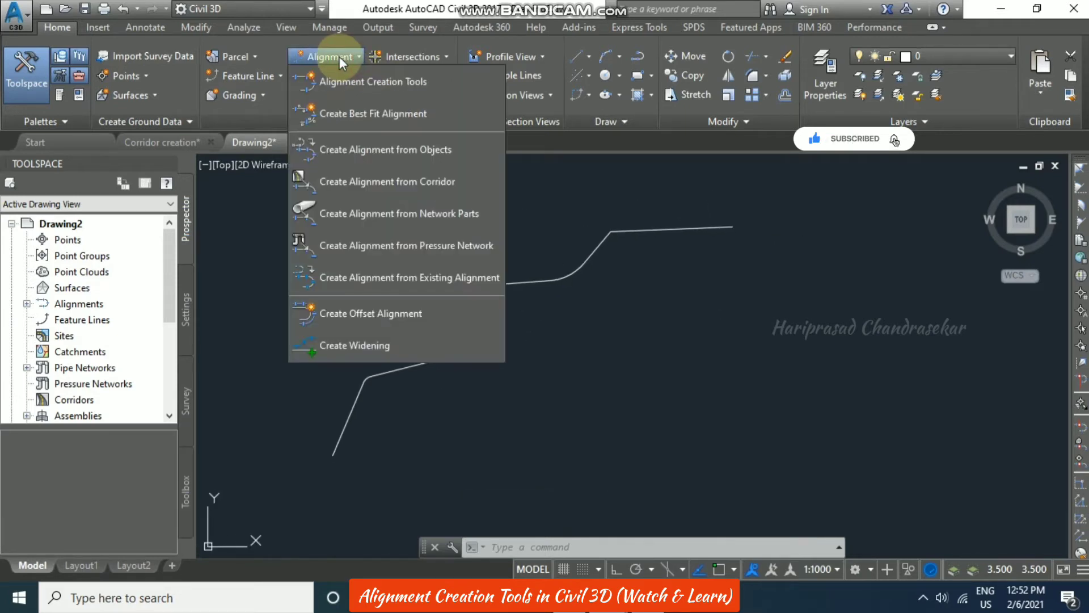
pyautogui.click(389, 153)
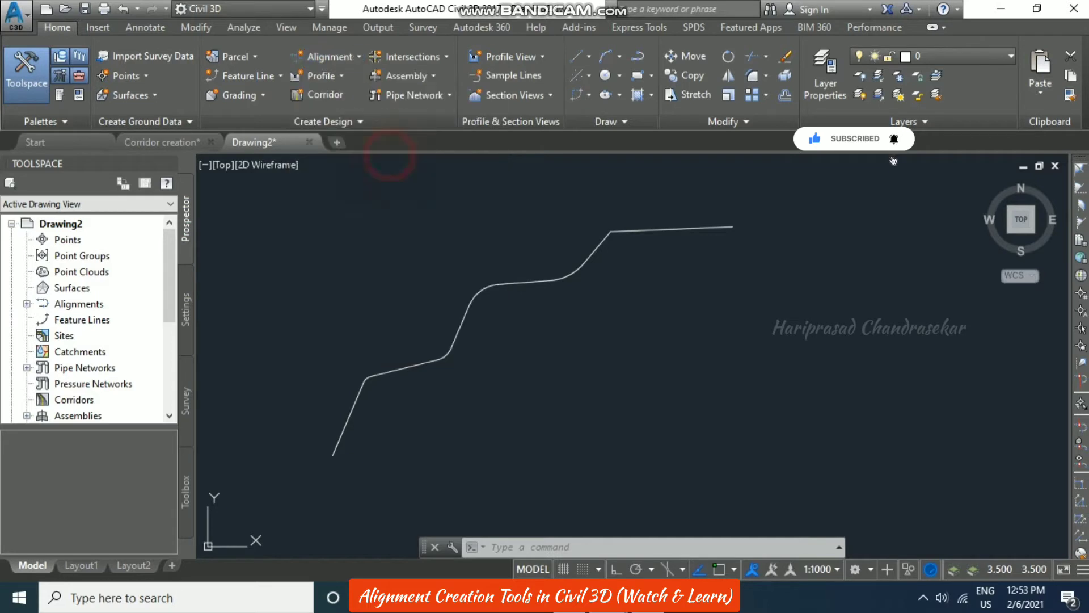
pyautogui.click(347, 420)
pyautogui.click(356, 397)
pyautogui.scroll(2, 364, 379)
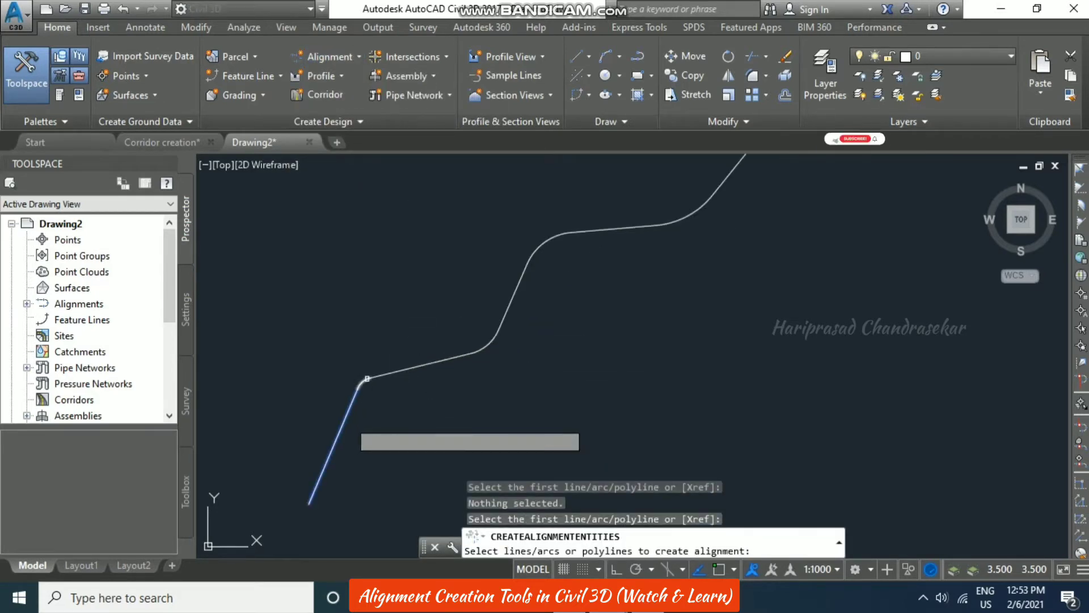
pyautogui.click(408, 368)
pyautogui.click(492, 339)
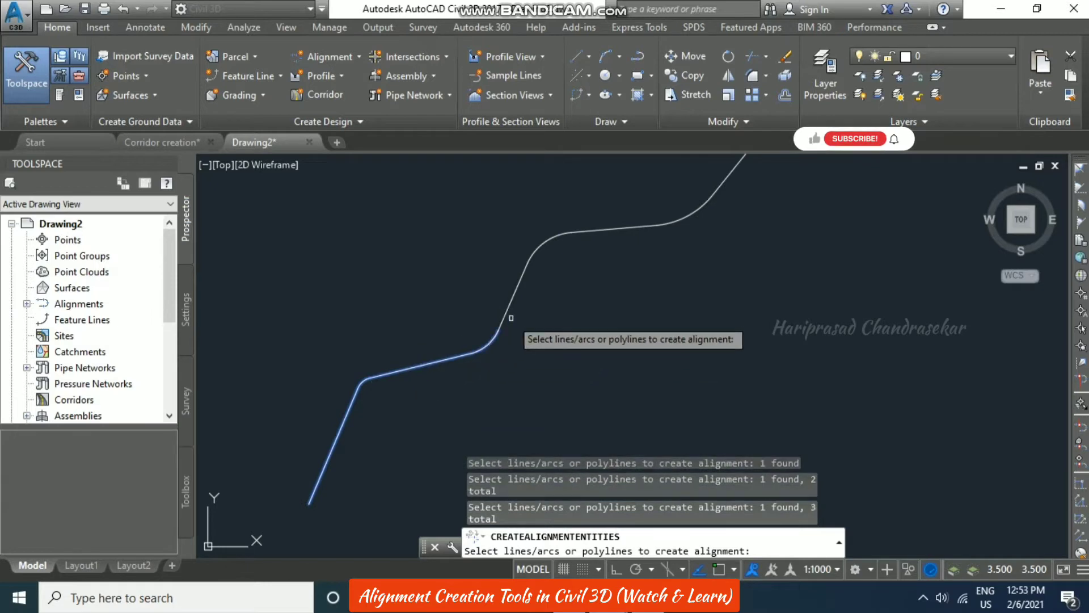
pyautogui.click(505, 308)
pyautogui.click(561, 234)
pyautogui.click(618, 228)
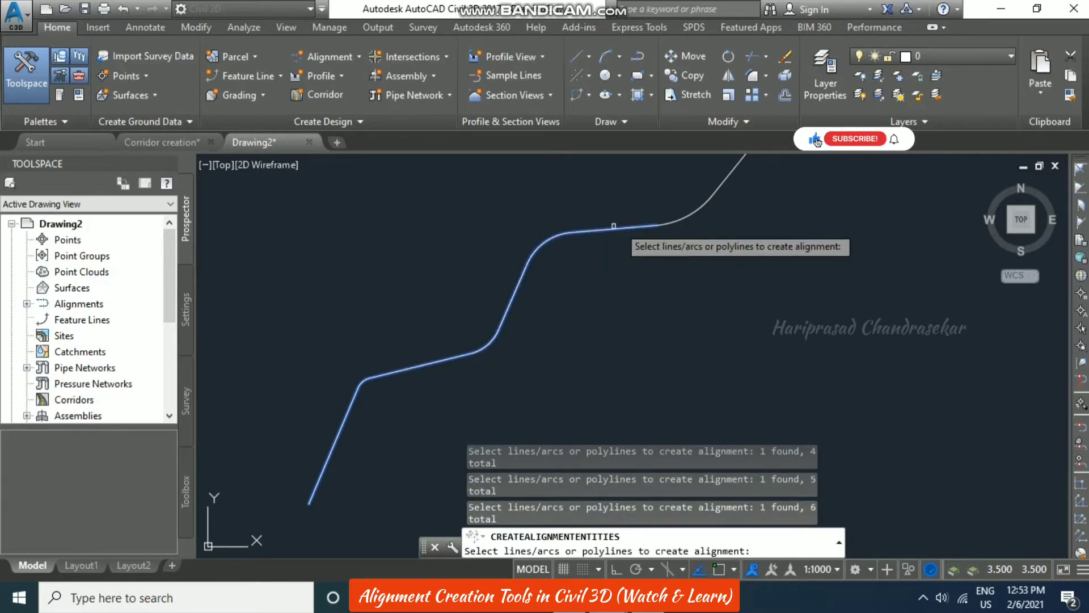
# Add the fourth arc and the last two lines to the selection and reverse the proposed alignment direction
pyautogui.moveTo(677, 220); pyautogui.dragTo(578, 359, button='middle')
pyautogui.click(578, 359)
pyautogui.click(627, 319)
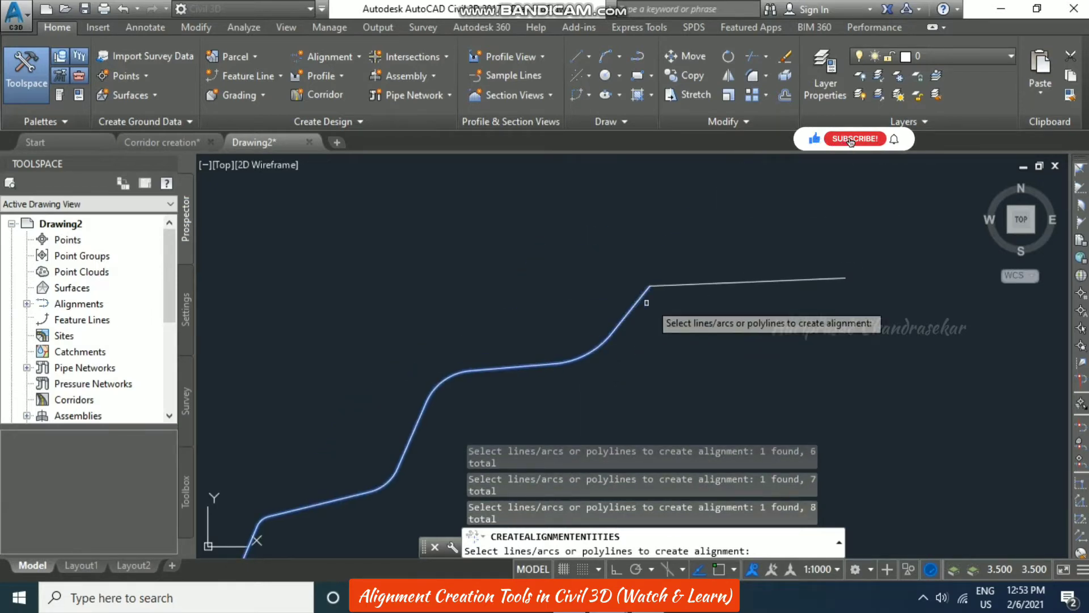
pyautogui.click(678, 286)
pyautogui.scroll(-4, 669, 290)
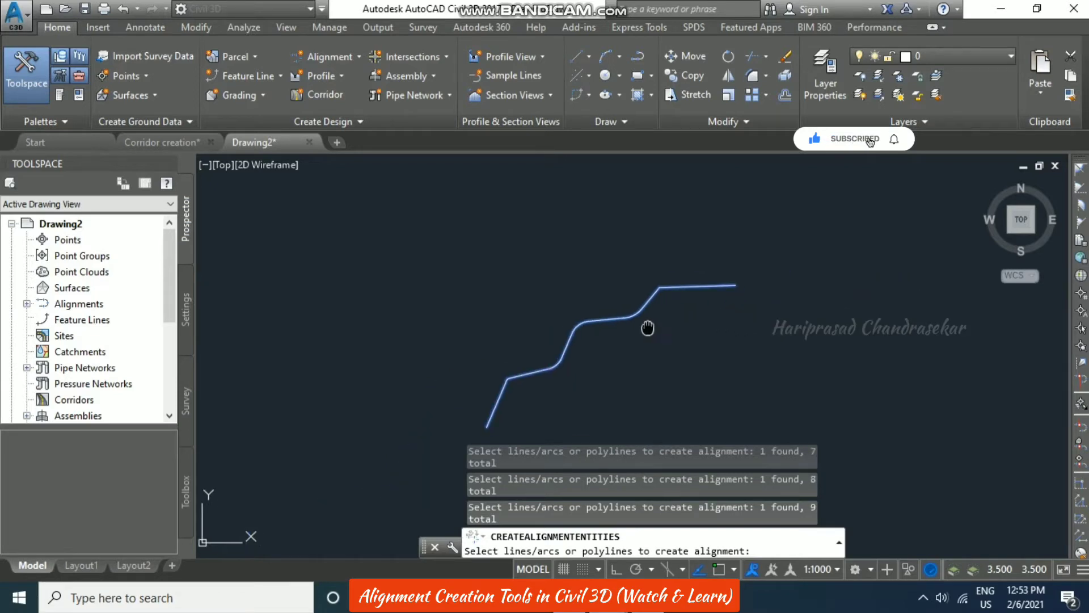
pyautogui.rightClick(611, 279)
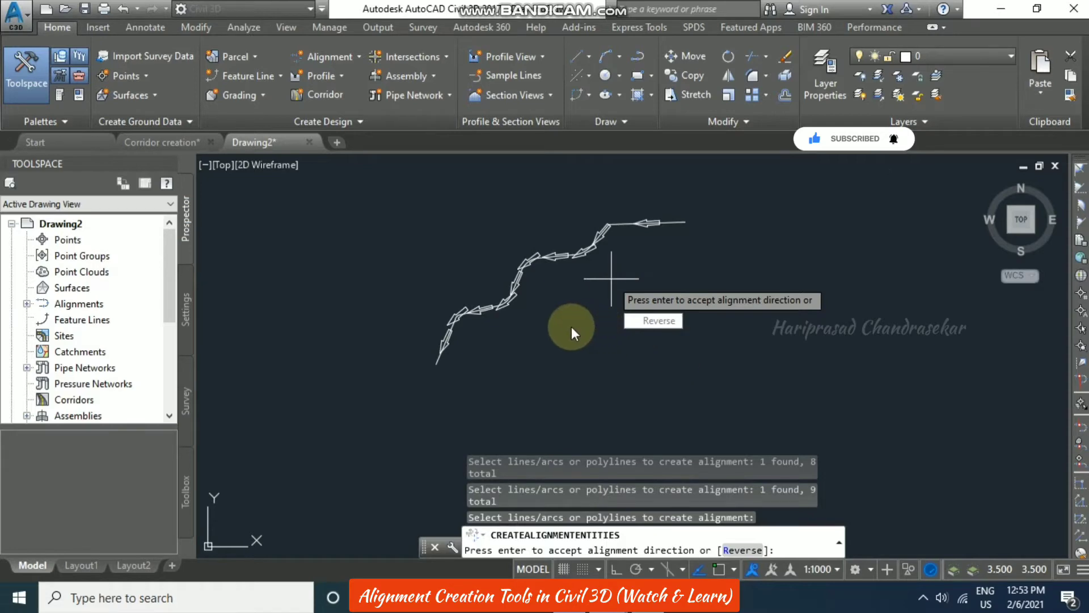
pyautogui.click(741, 550)
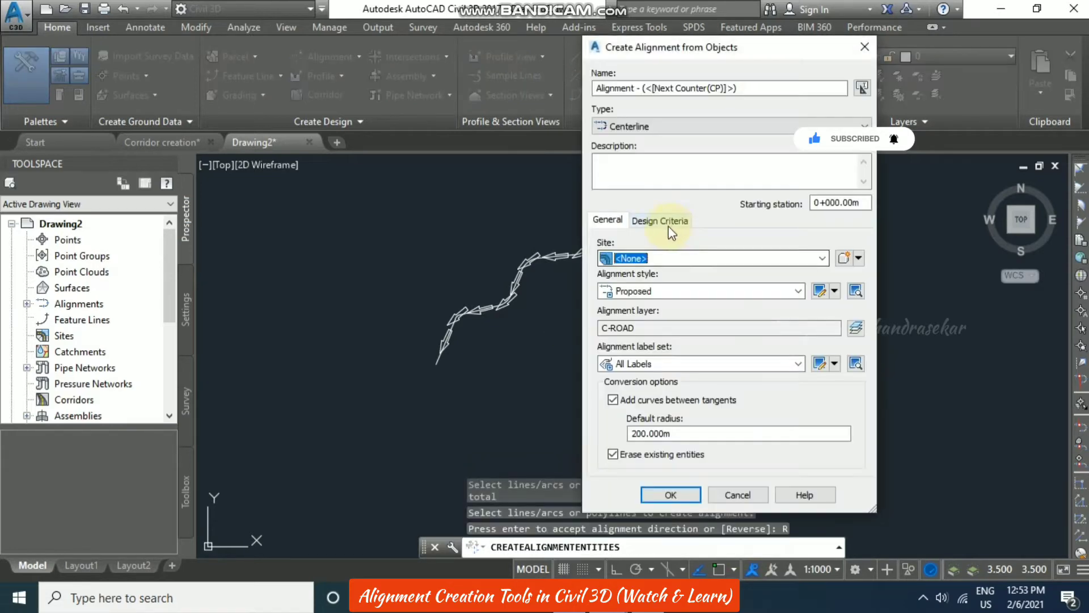
# Create the alignment with the Major and Minor only label set and without adding curves between tangents
pyautogui.click(798, 365)
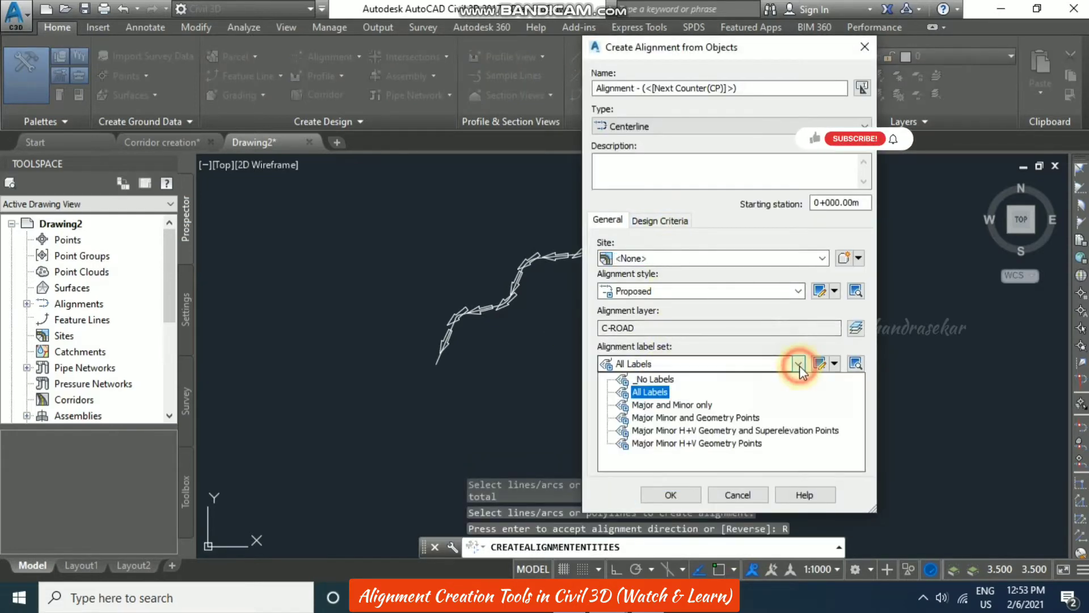
pyautogui.click(688, 405)
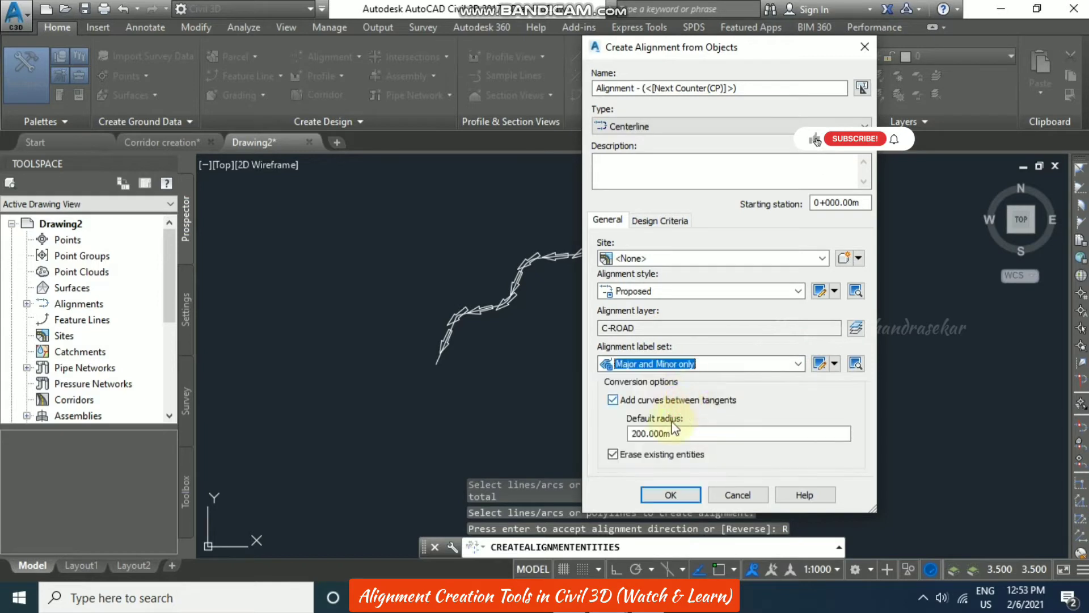
pyautogui.click(613, 399)
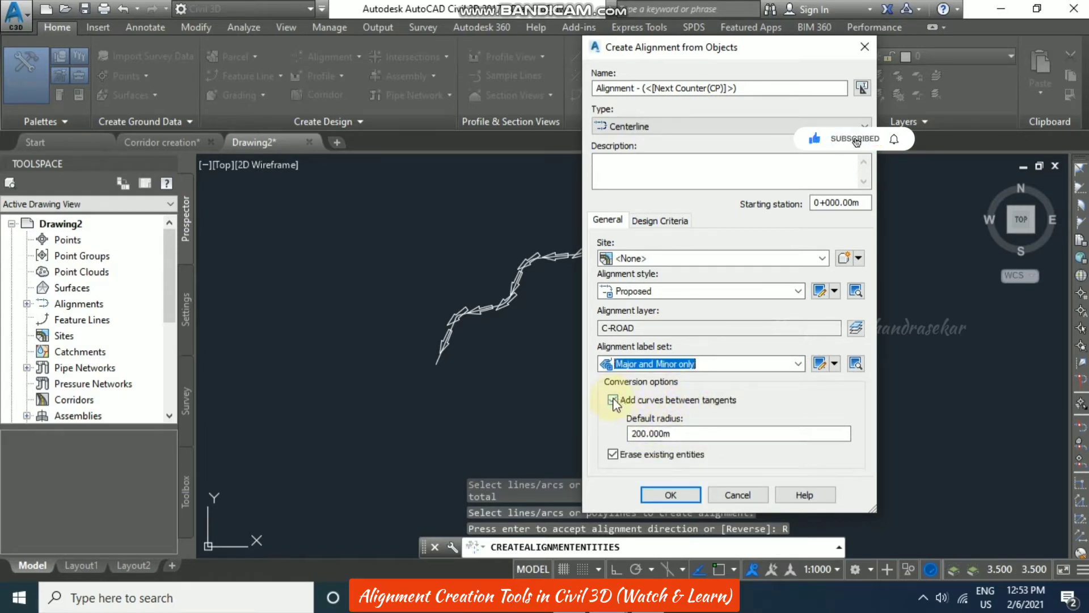
pyautogui.click(612, 399)
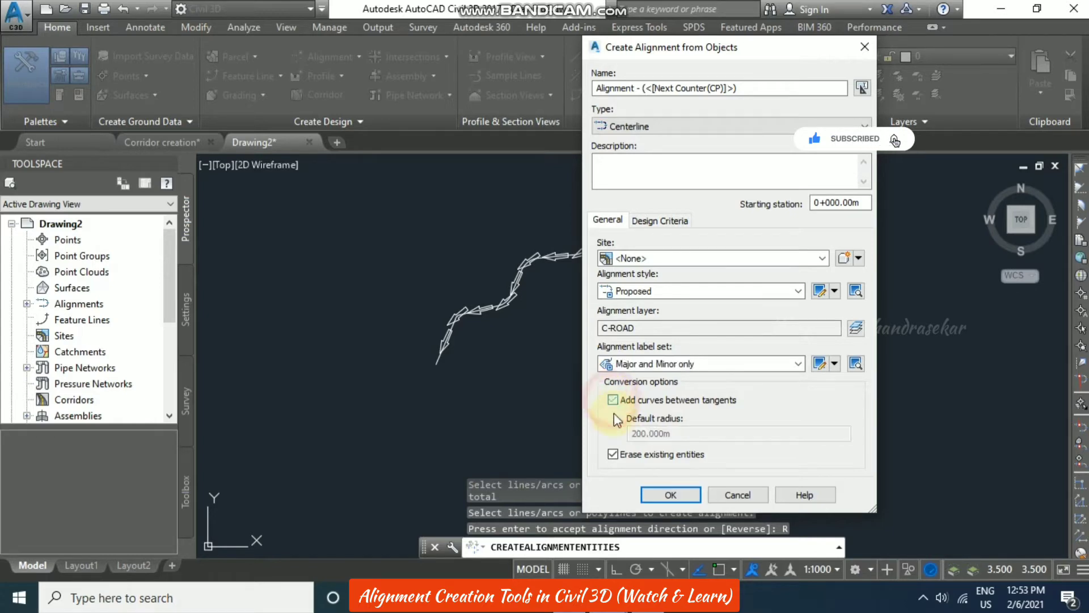
pyautogui.click(673, 495)
# Examine the station labels and the first two curves of the new alignment up close, selecting it at the second curve
pyautogui.scroll(4, 608, 285)
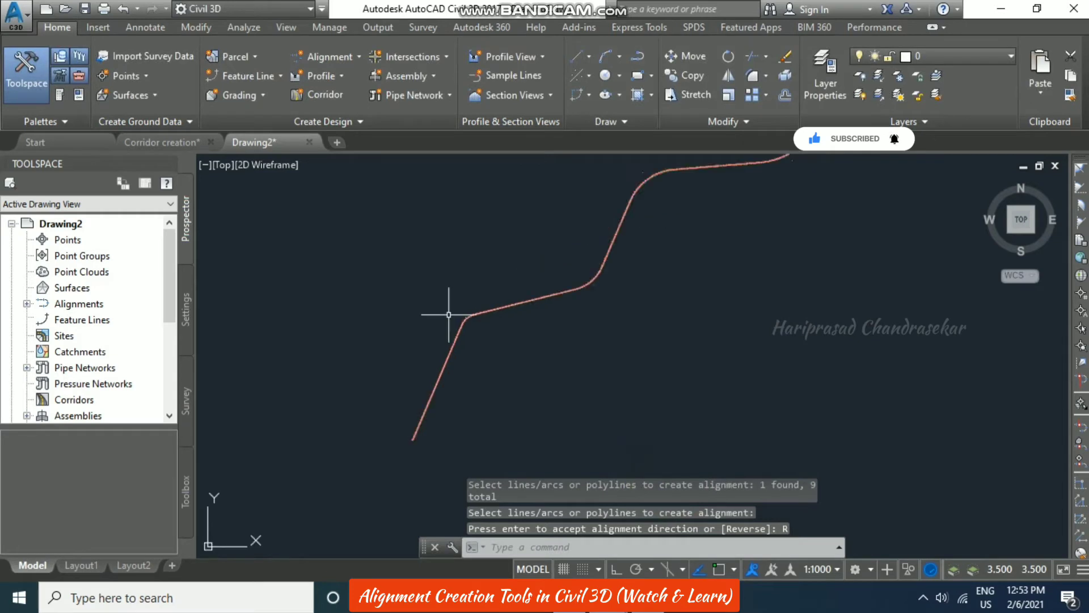
pyautogui.scroll(5, 474, 287)
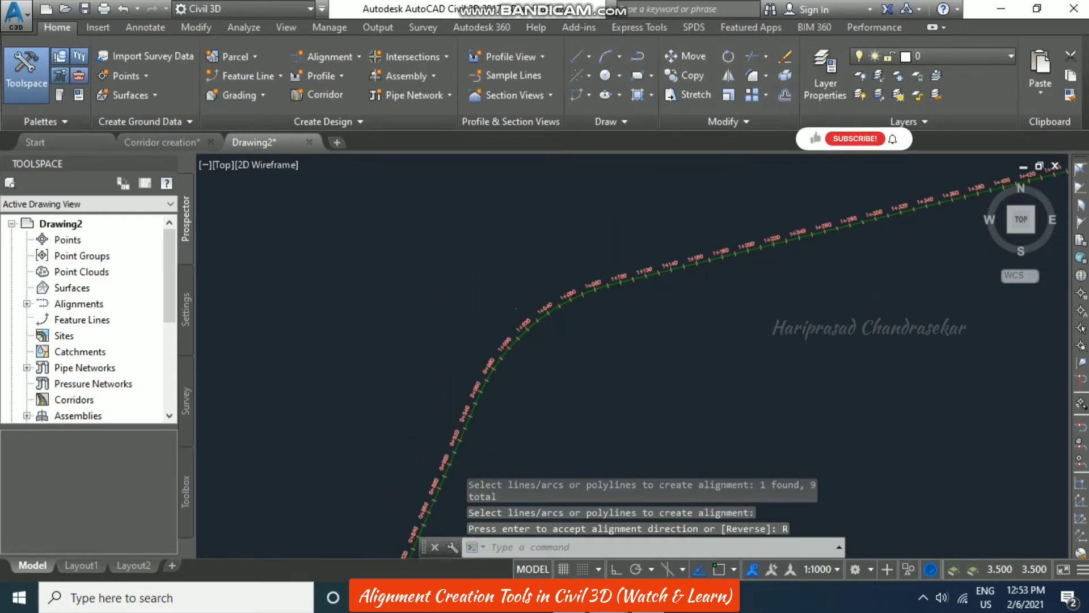
pyautogui.scroll(4, 574, 321)
pyautogui.scroll(-8, 567, 350)
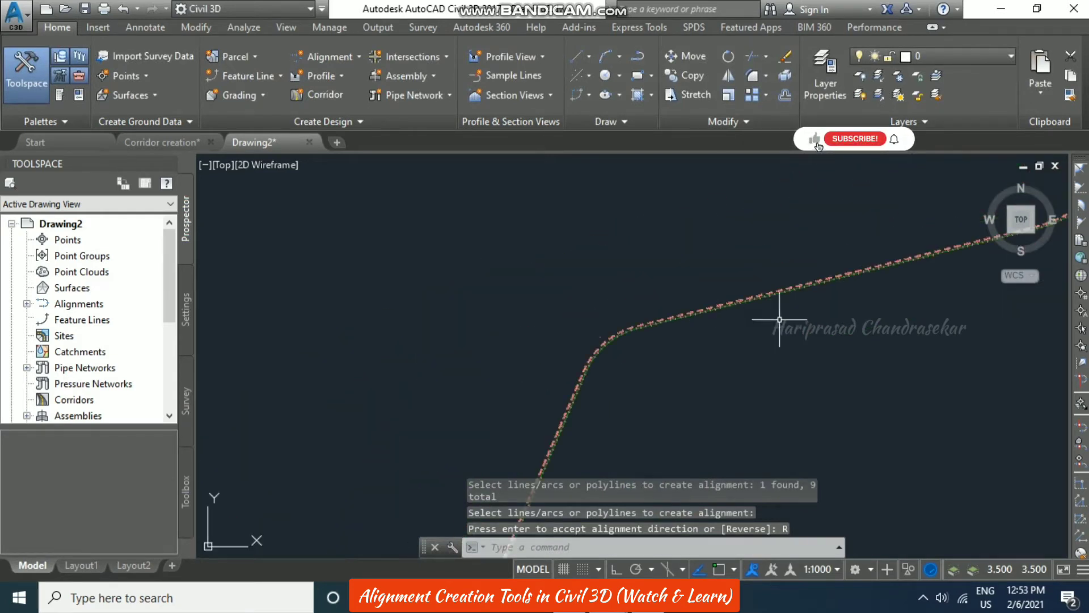
pyautogui.moveTo(779, 319); pyautogui.dragTo(423, 404, button='middle')
pyautogui.moveTo(693, 275); pyautogui.dragTo(643, 329, button='middle')
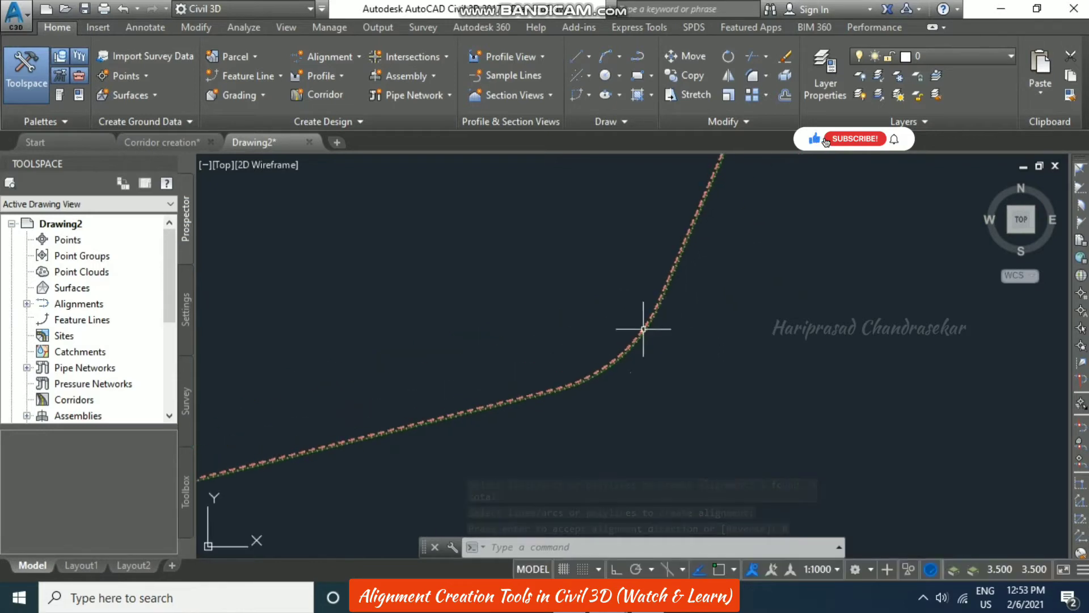
pyautogui.scroll(3, 628, 357)
pyautogui.click(598, 351)
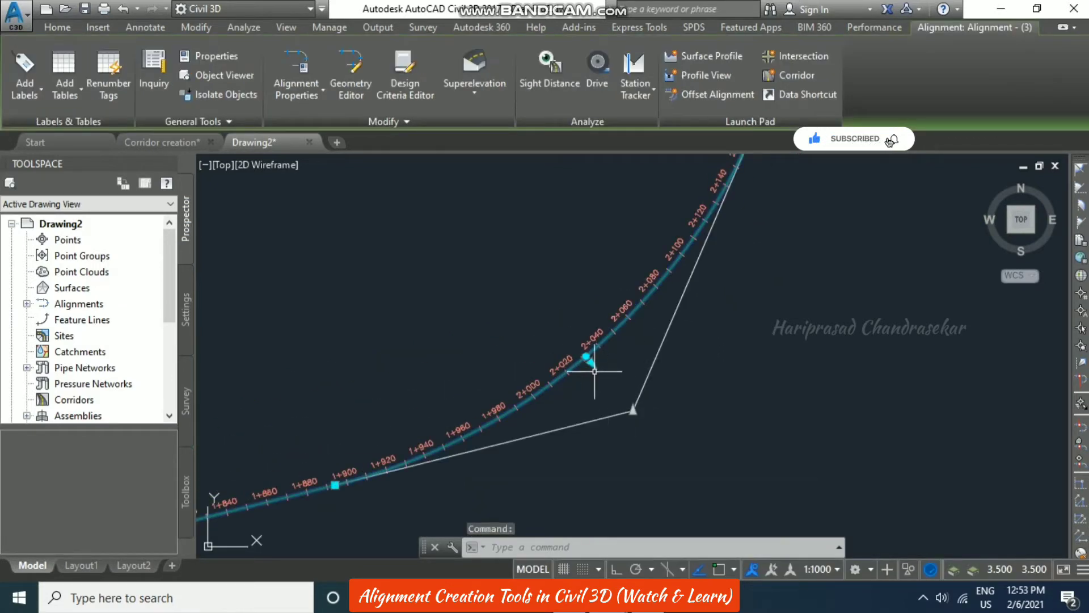
# Start Alignment Creation Tools and review the alignment type choices, keeping Centerline as the type
pyautogui.click(341, 58)
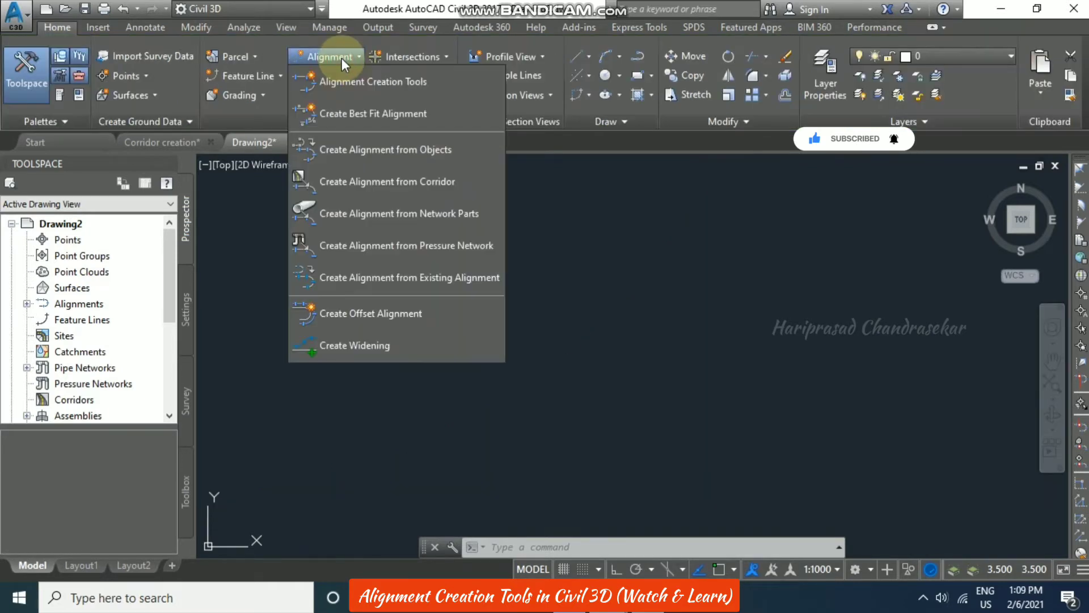
pyautogui.click(383, 80)
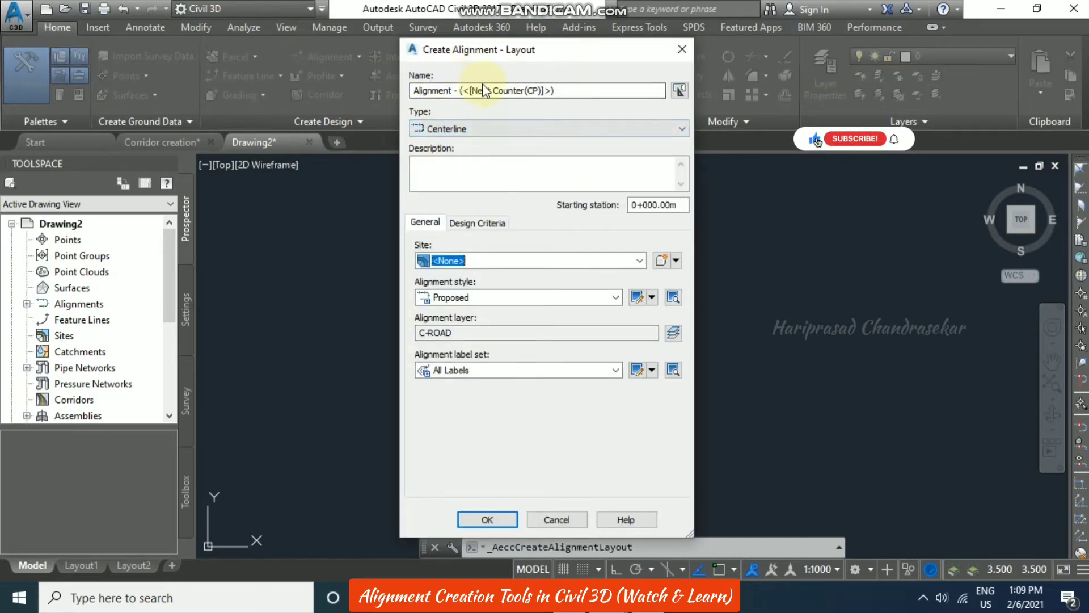
pyautogui.moveTo(498, 49); pyautogui.dragTo(520, 51)
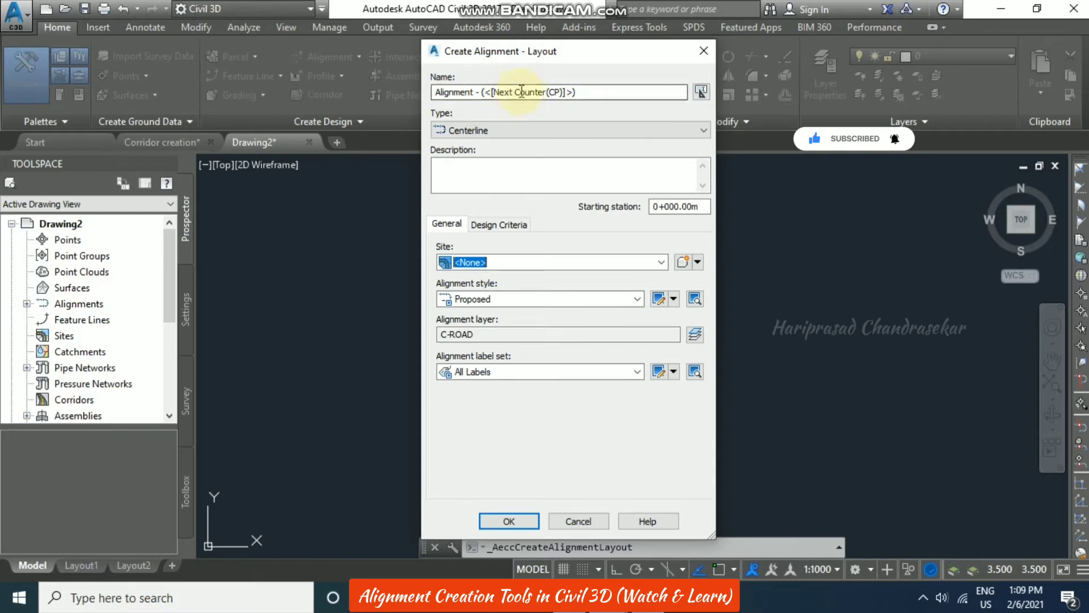
pyautogui.click(525, 132)
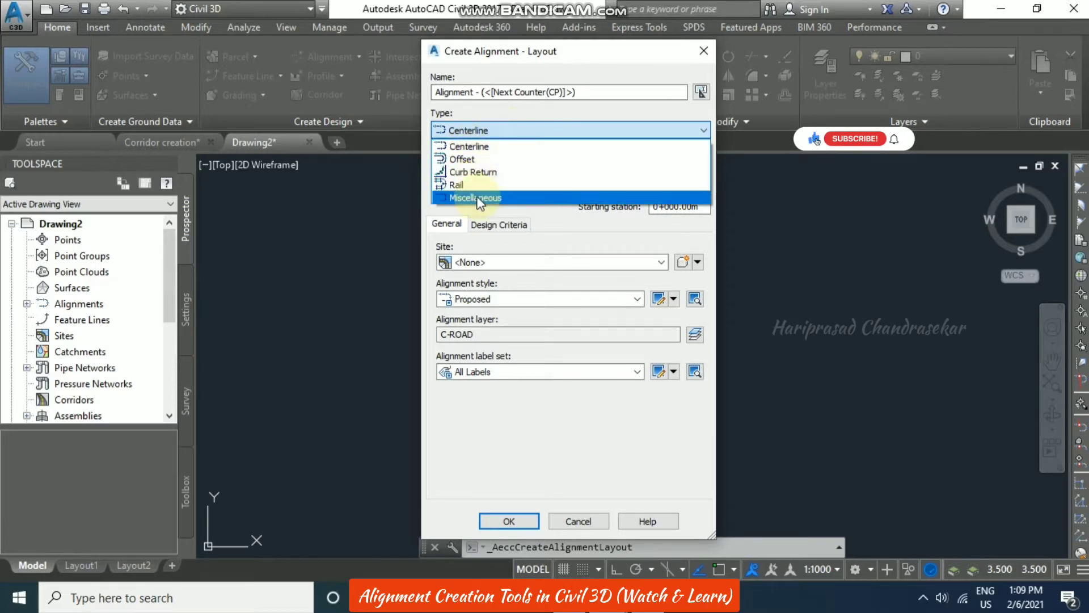
pyautogui.click(488, 116)
pyautogui.click(467, 168)
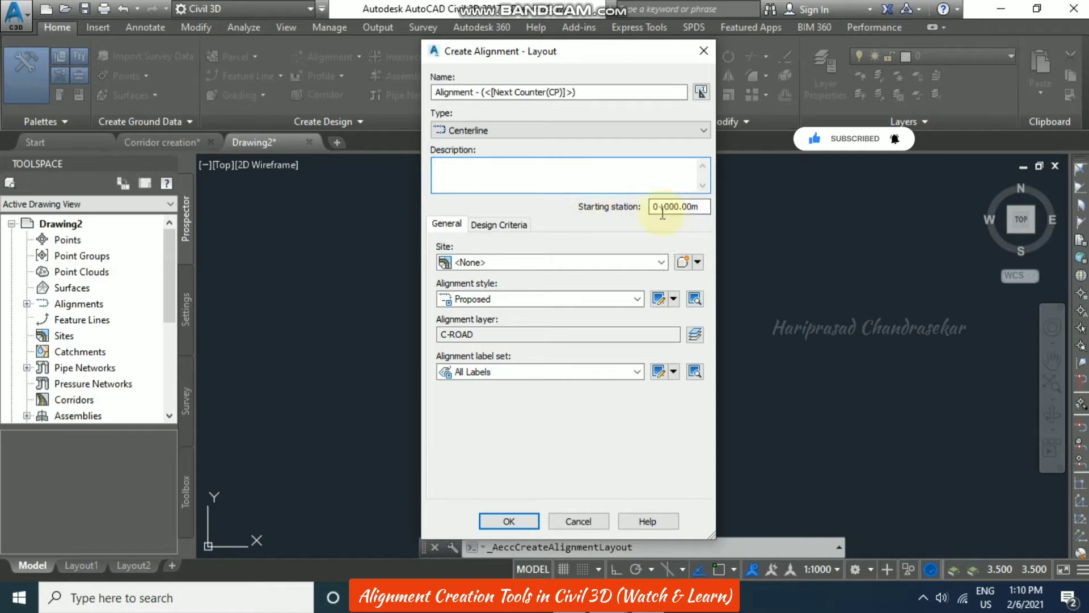
# Enable criteria-based design in the design criteria and examine the transition length table and attainment method choices
pyautogui.click(502, 226)
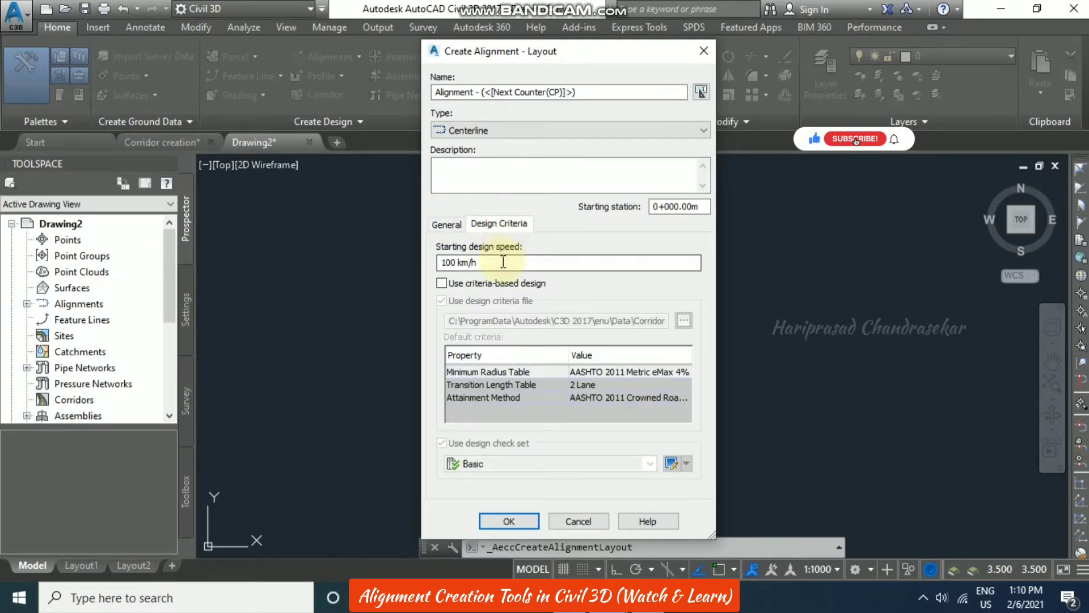
pyautogui.click(458, 263)
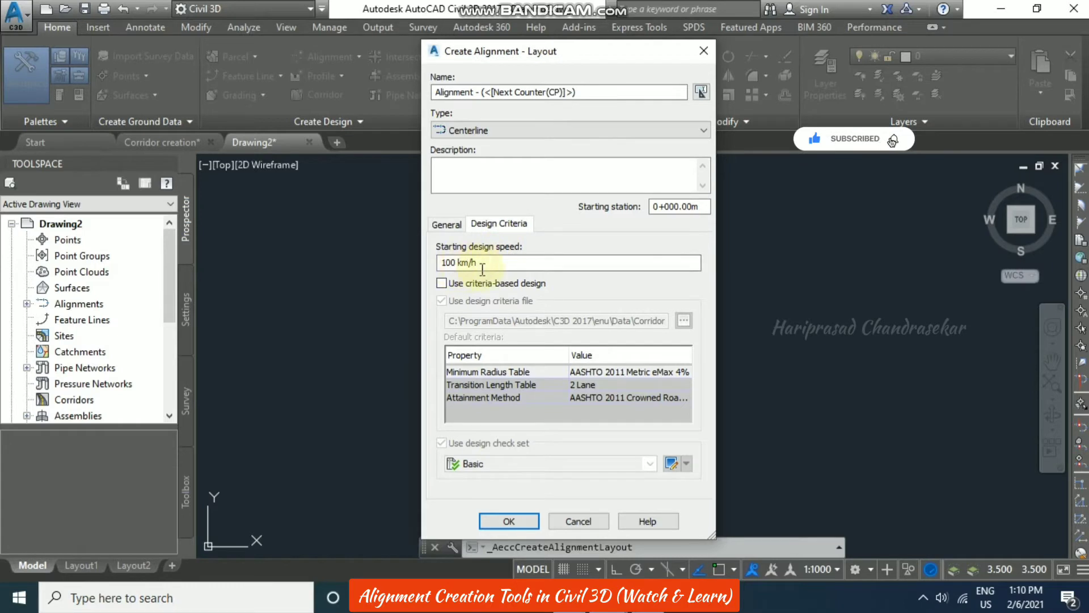
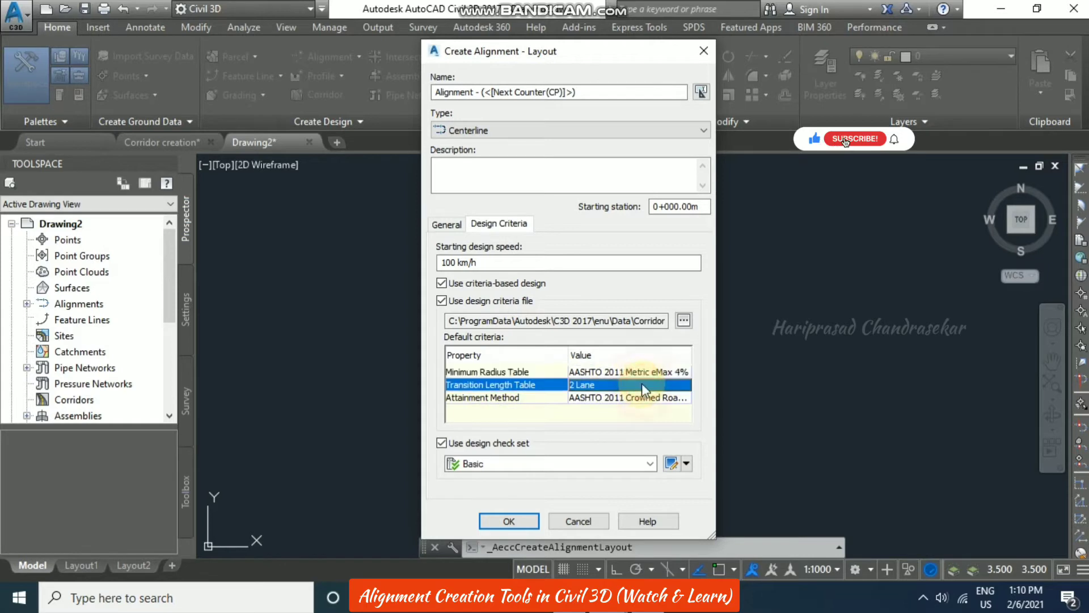
pyautogui.click(642, 386)
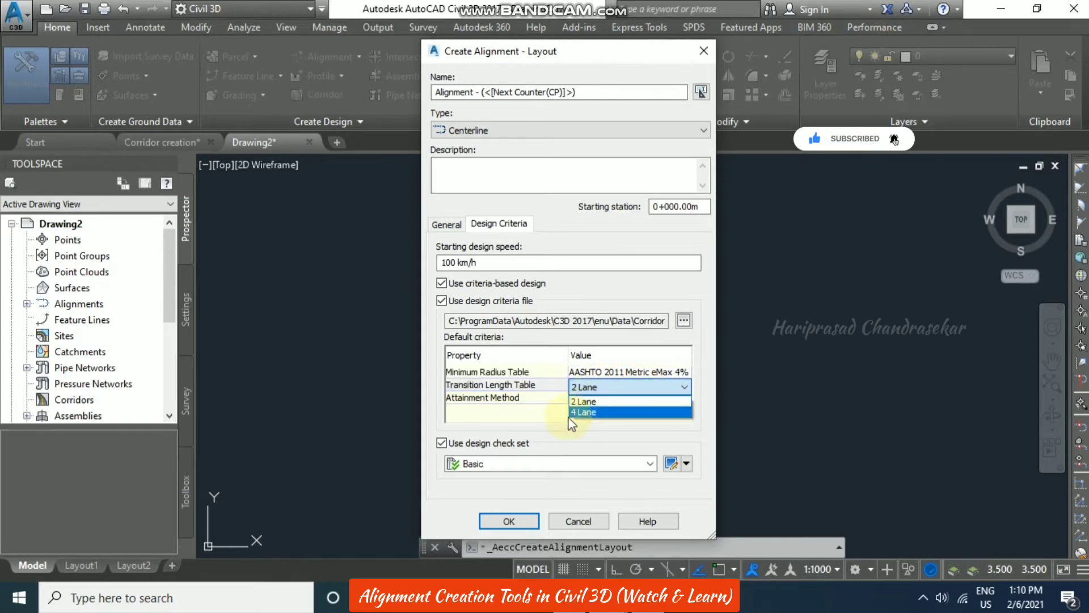
pyautogui.click(543, 420)
pyautogui.click(529, 401)
pyautogui.click(684, 400)
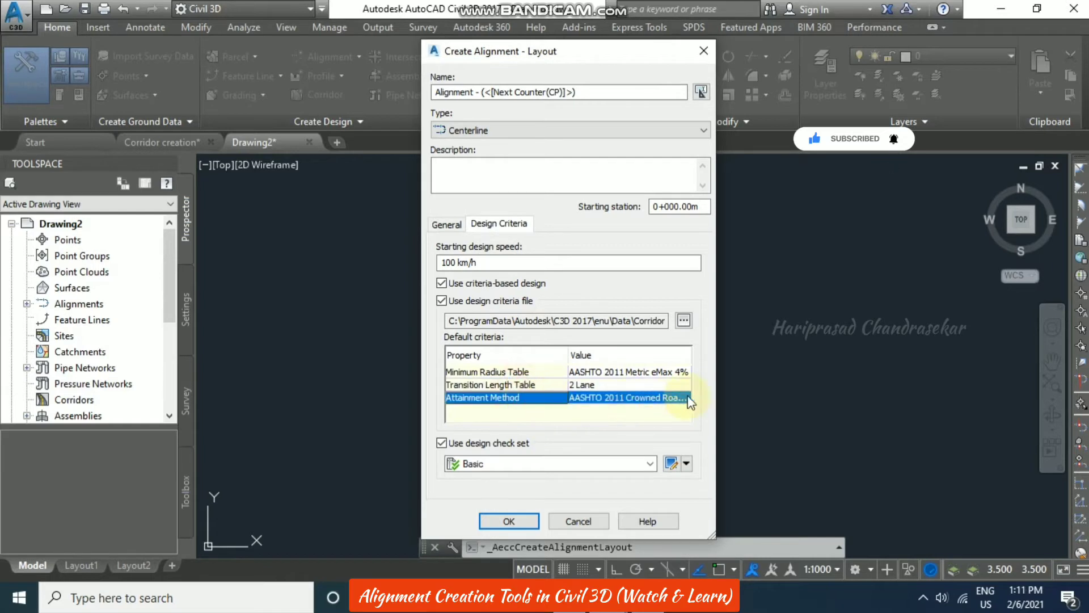
pyautogui.click(685, 401)
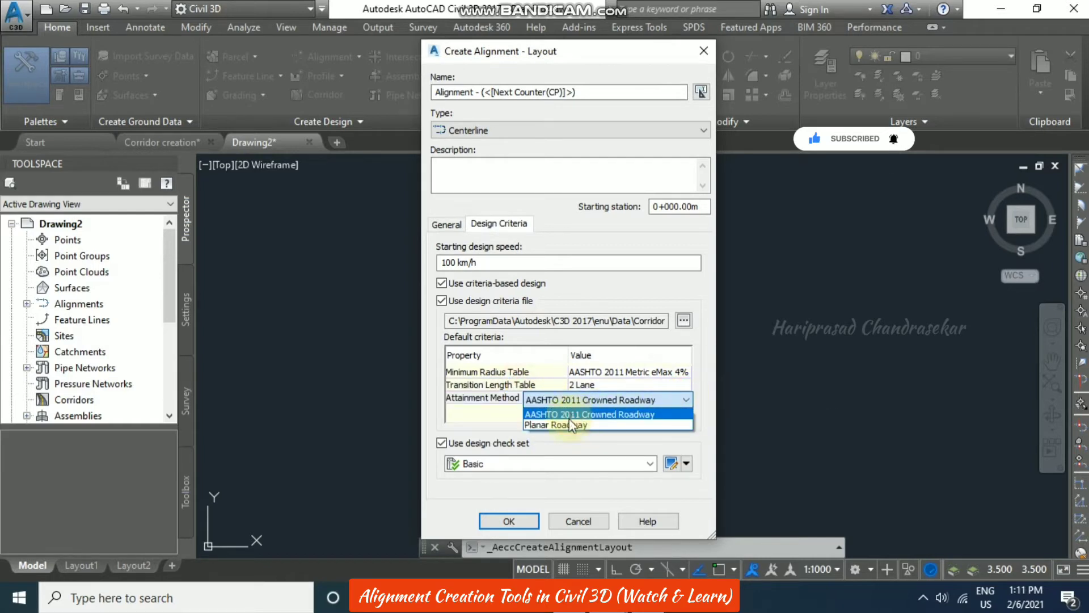
pyautogui.click(489, 403)
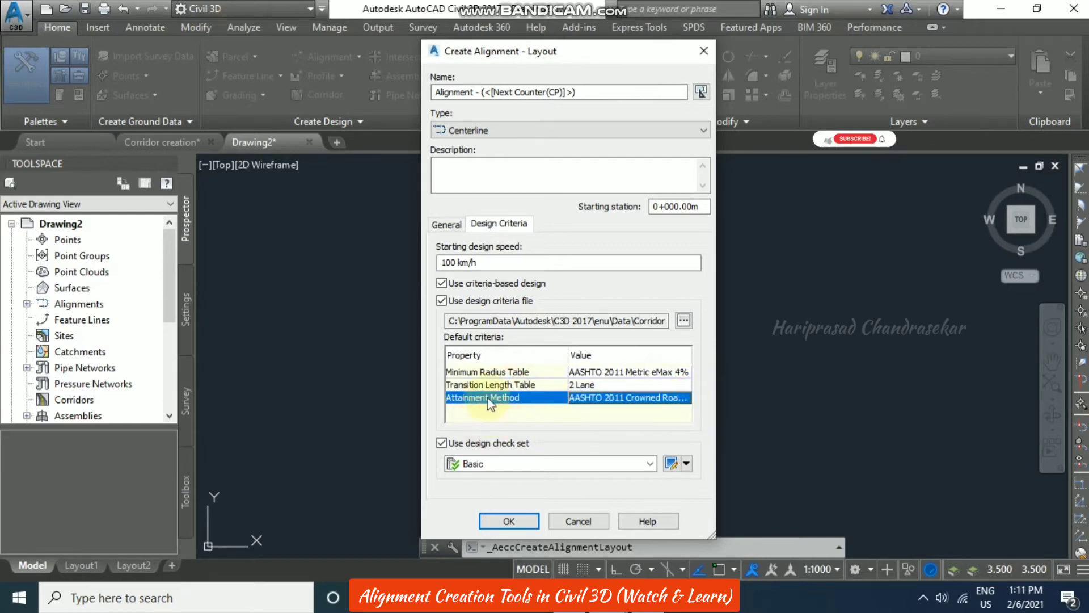
# Turn off the design criteria file, keeping criteria-based design on with the Basic design check set
pyautogui.click(442, 301)
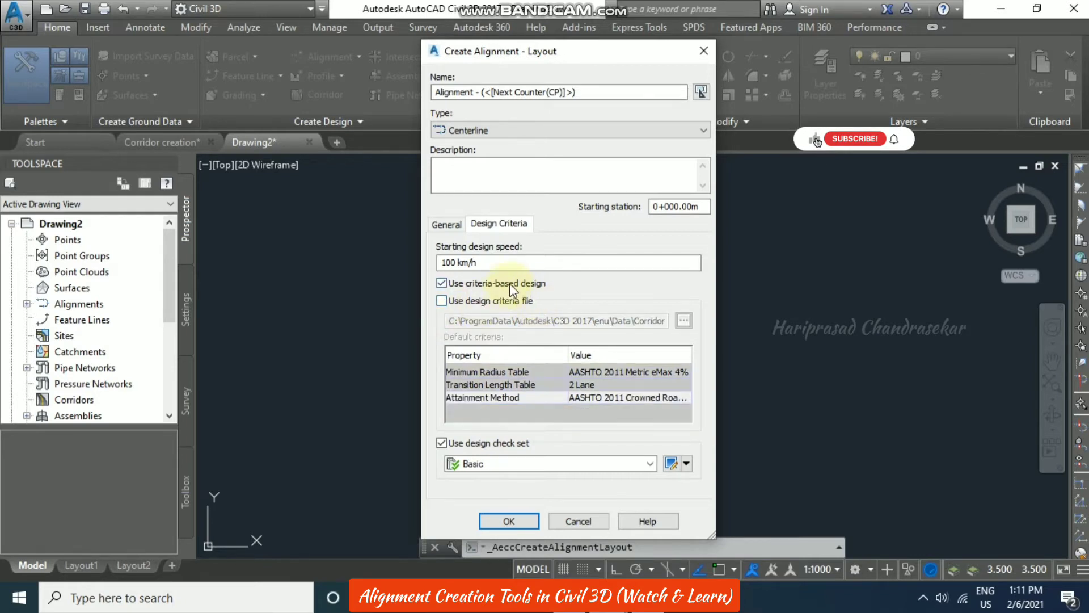
pyautogui.click(467, 285)
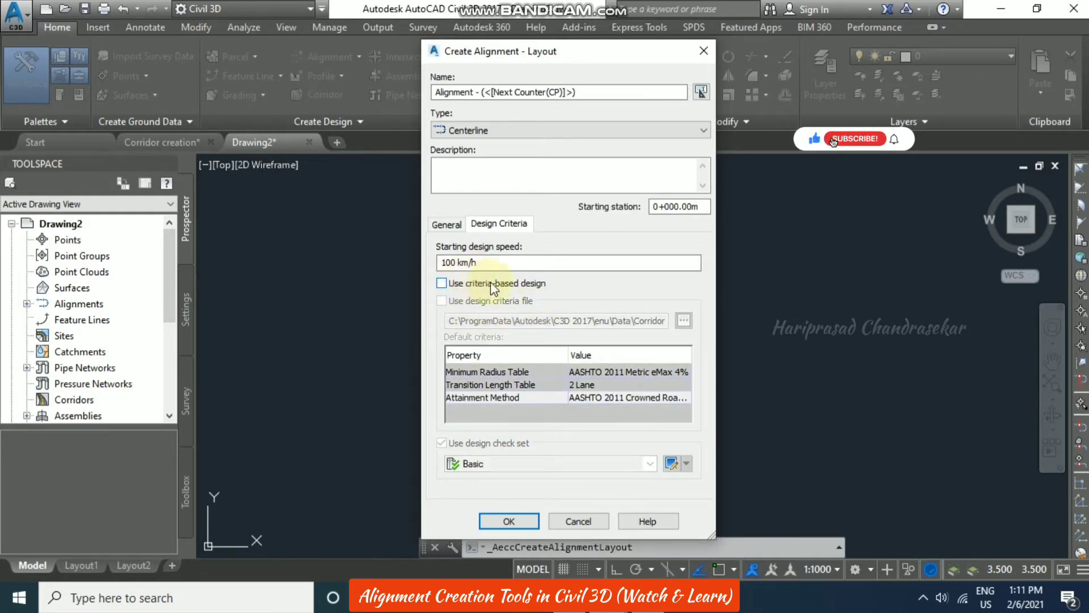
pyautogui.click(453, 283)
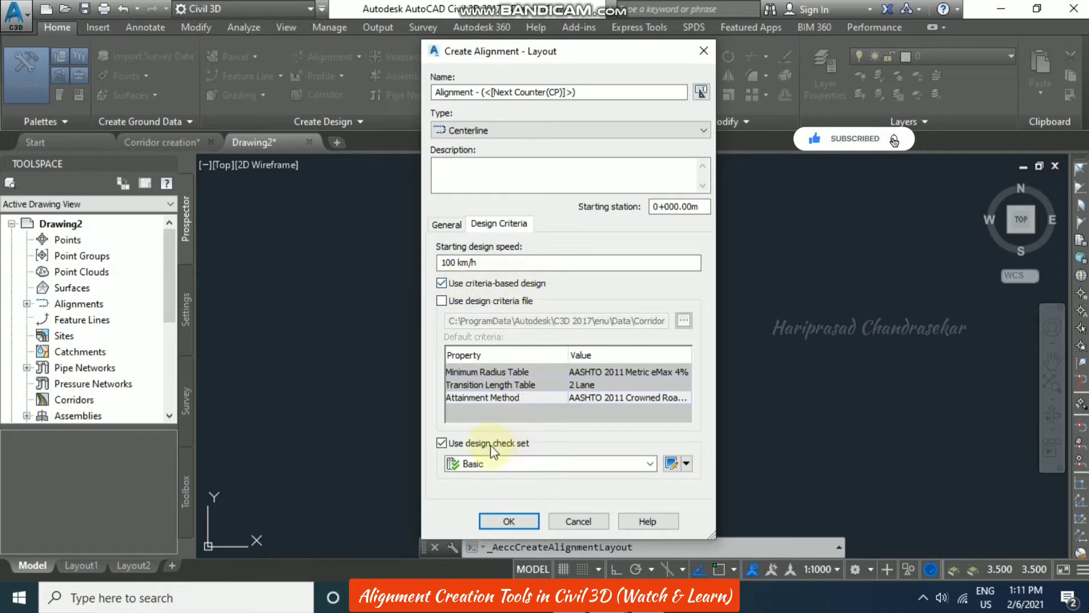
pyautogui.click(650, 463)
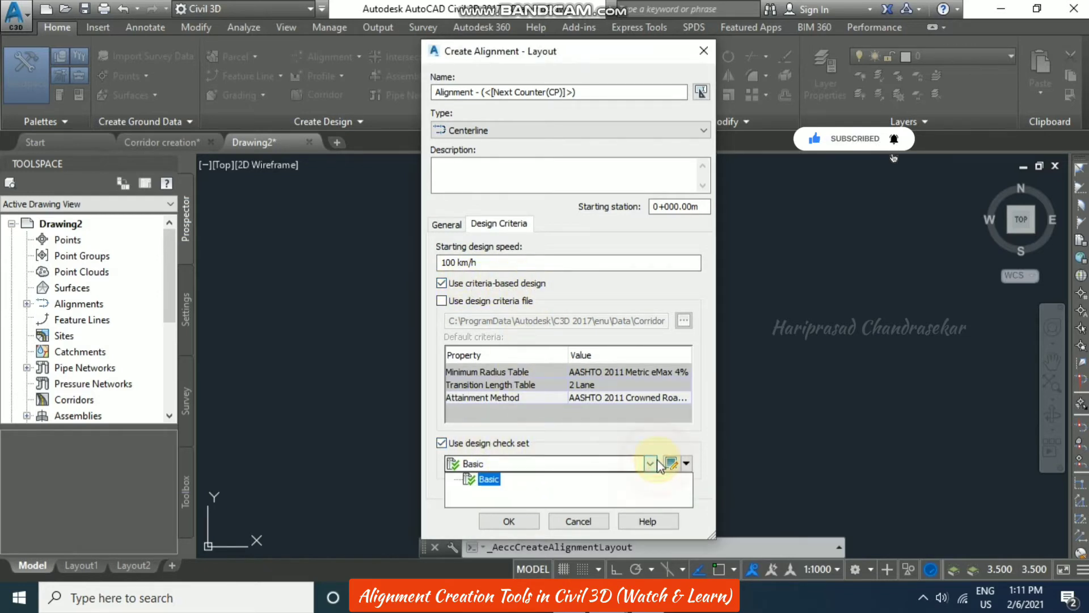
pyautogui.click(655, 463)
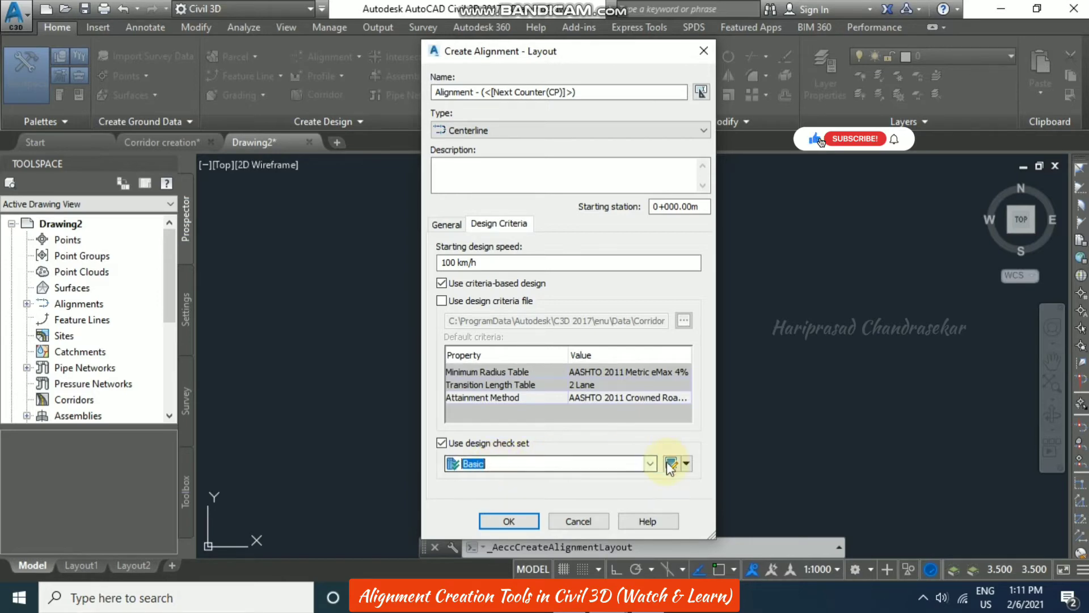
# Start a new alignment design check set and look through its line checks and the available check types
pyautogui.click(686, 463)
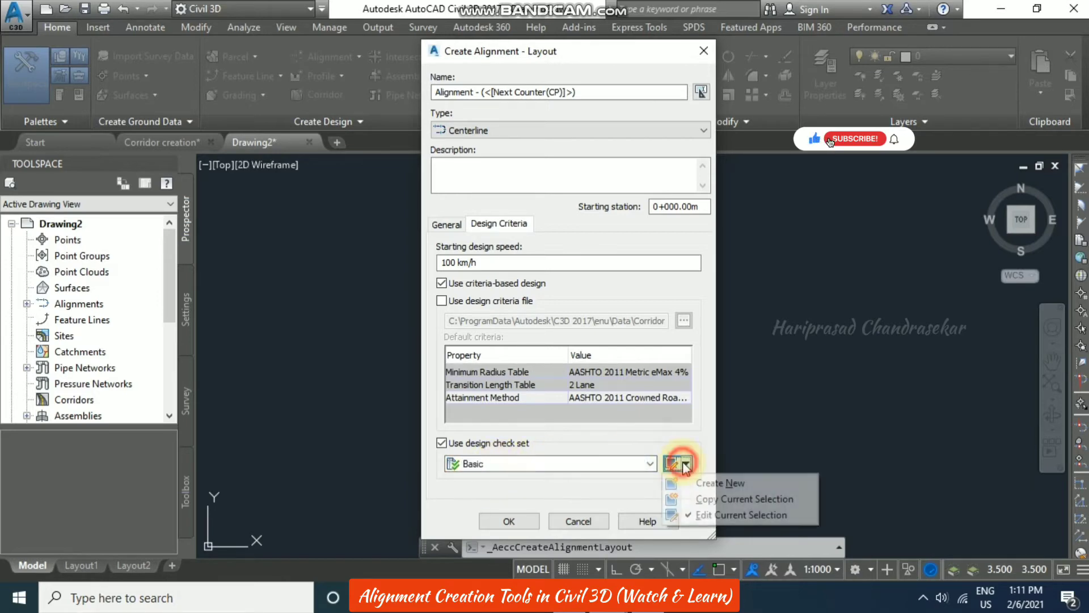
pyautogui.click(722, 482)
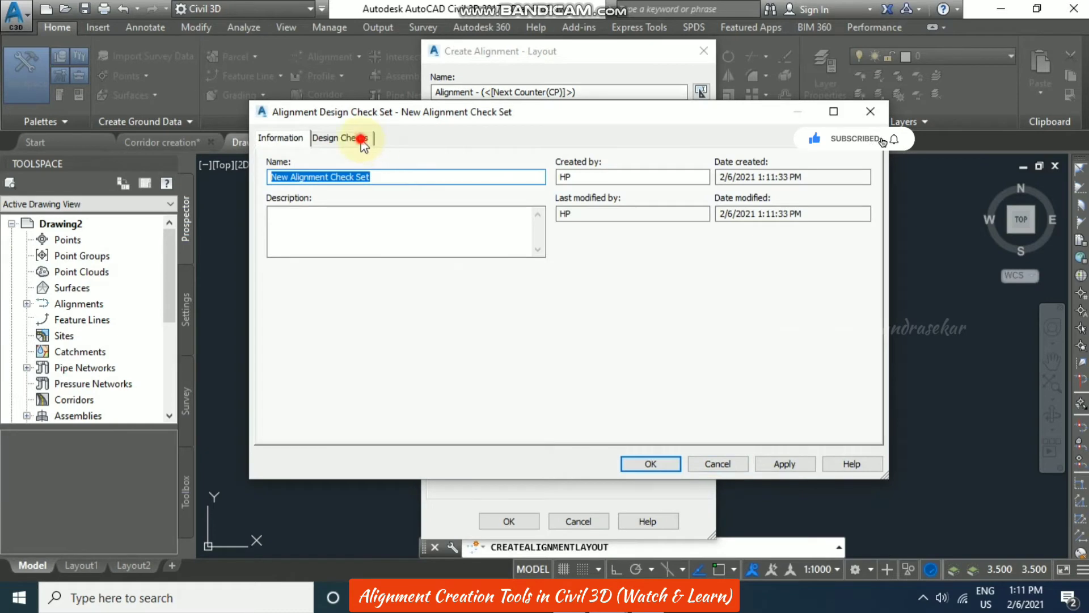
pyautogui.click(363, 140)
pyautogui.click(573, 172)
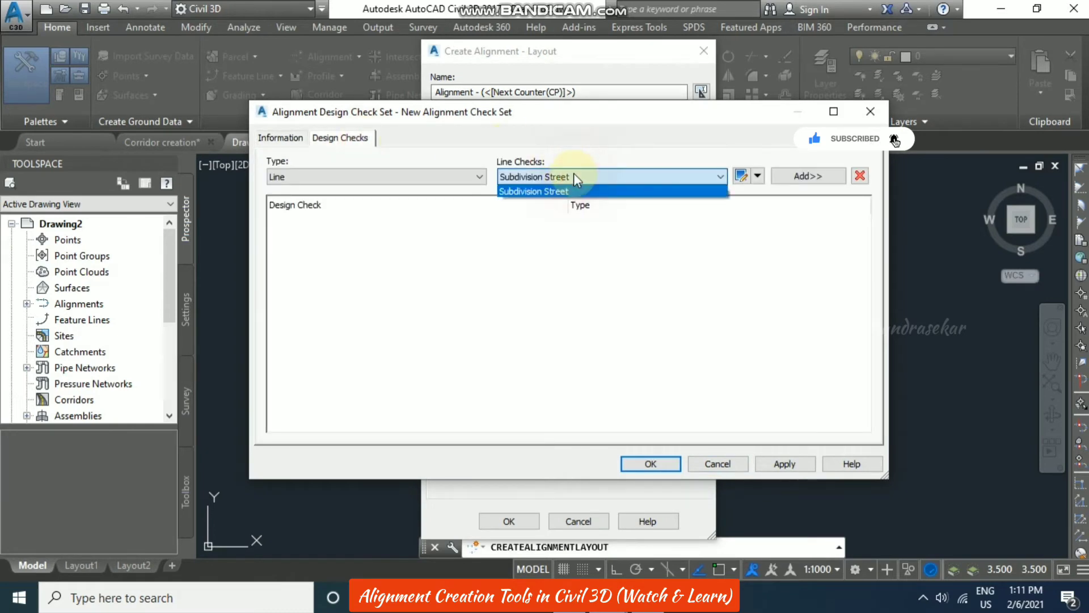
pyautogui.click(574, 172)
pyautogui.click(437, 182)
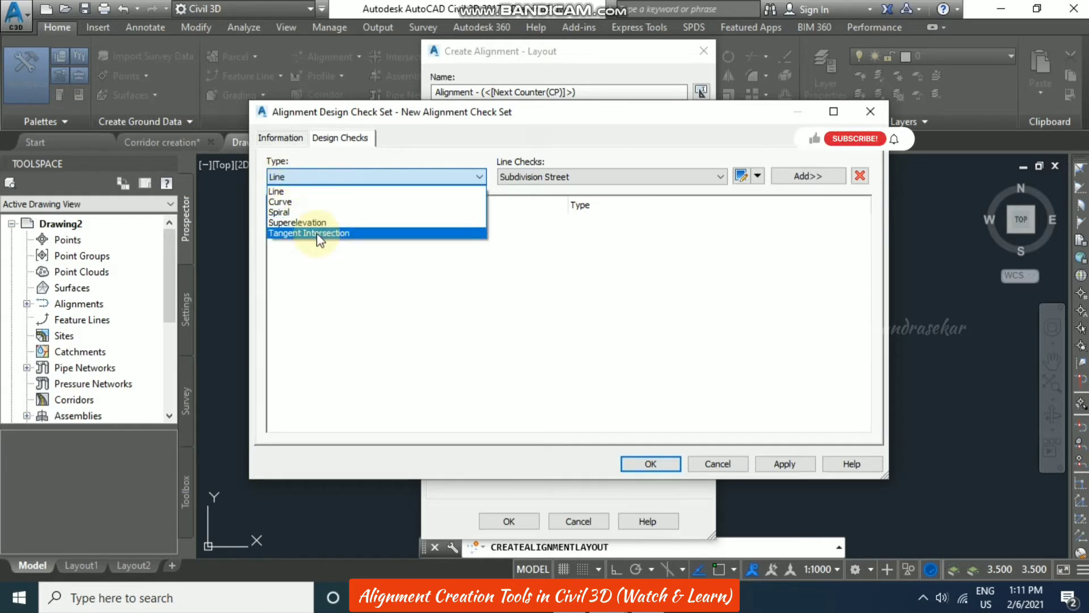
pyautogui.click(475, 165)
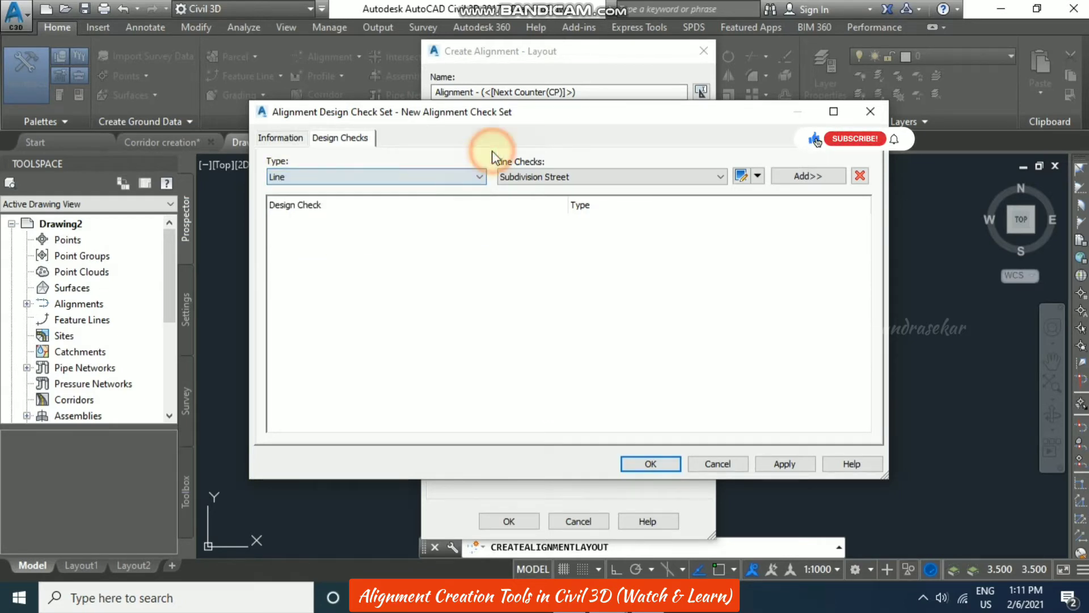
# Add the spiral design check R/3<A<R to the new alignment check set
pyautogui.click(396, 178)
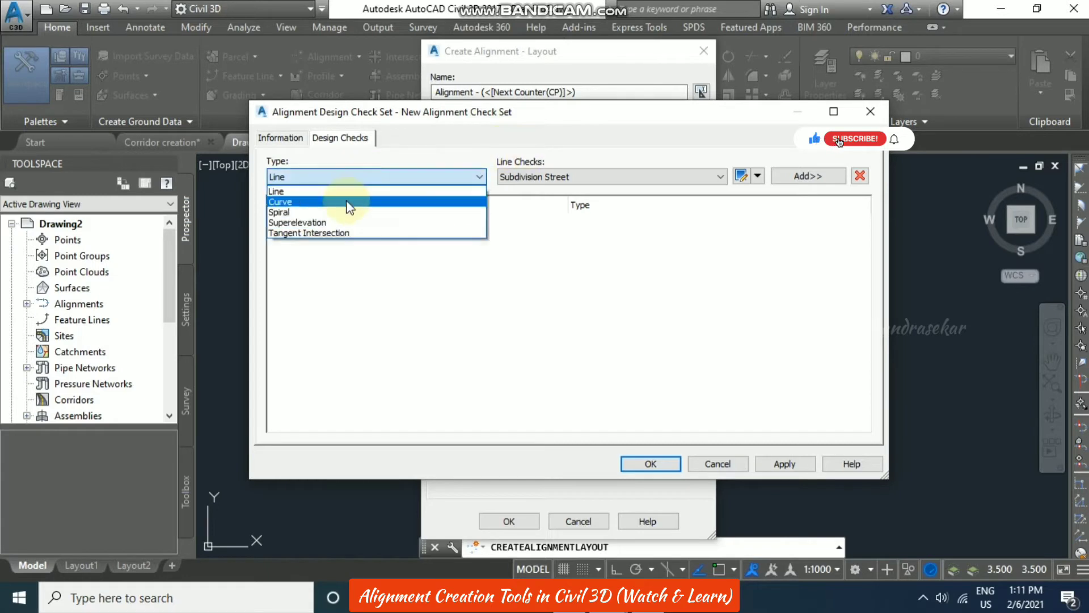
pyautogui.click(319, 208)
pyautogui.click(799, 175)
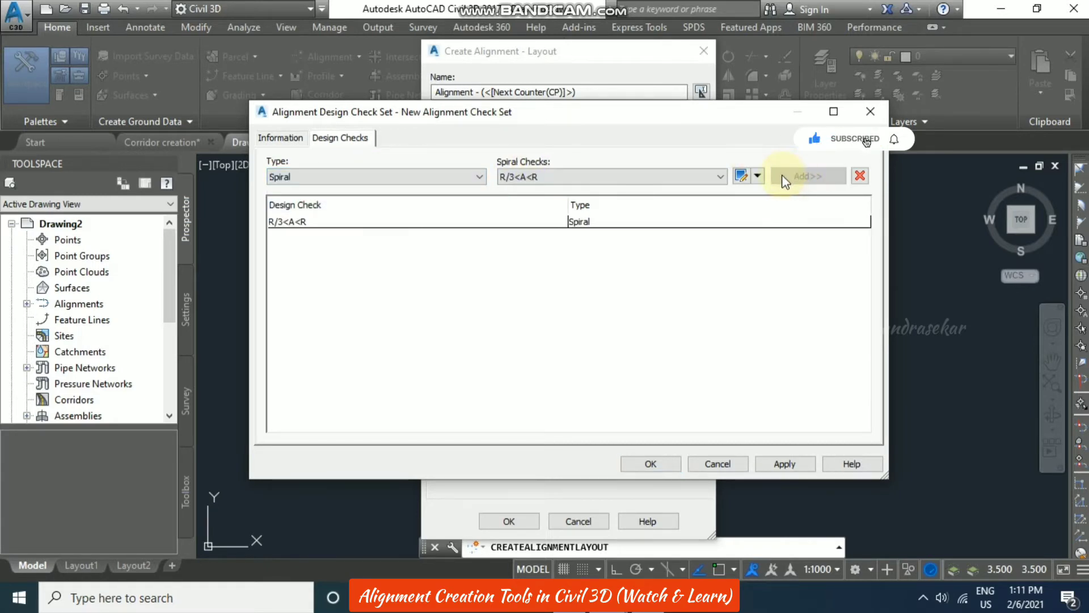
pyautogui.click(569, 176)
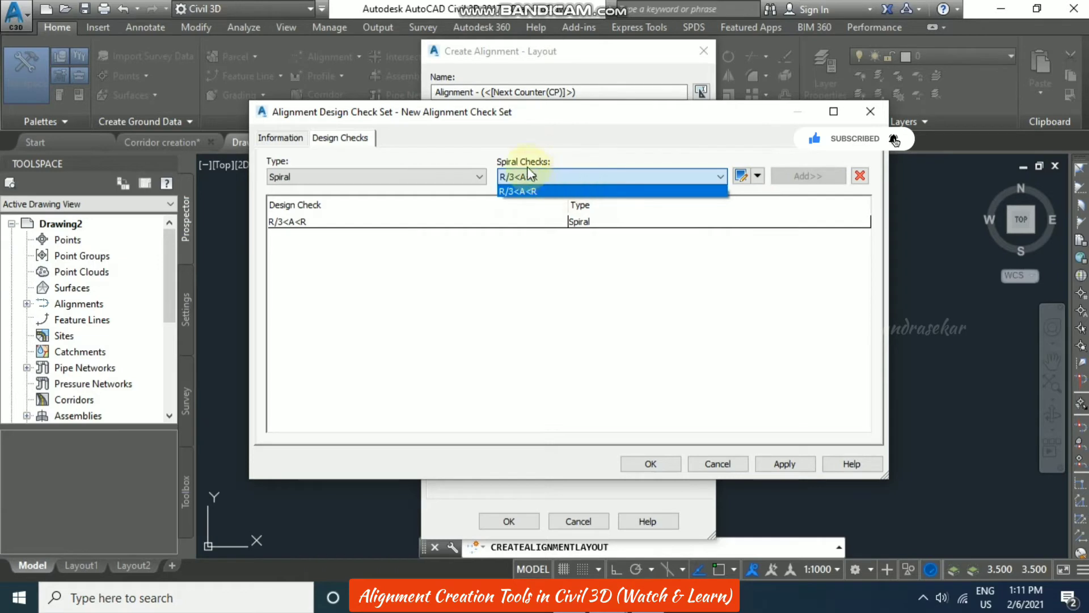
# Try to remove the spiral check from the new check set, and discard the set without saving
pyautogui.click(321, 227)
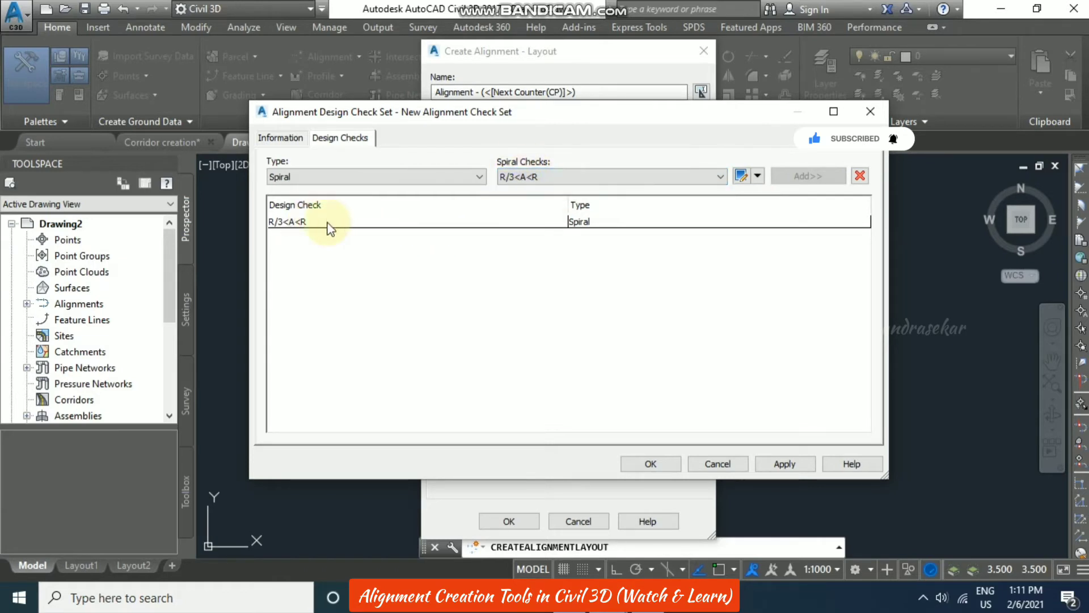
pyautogui.click(295, 223)
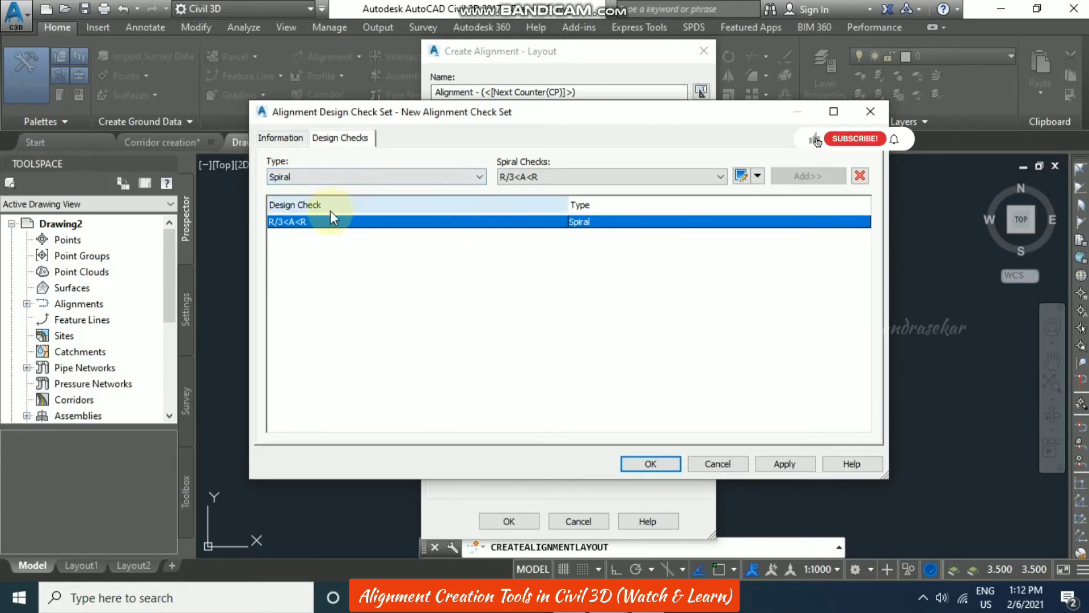
pyautogui.click(860, 177)
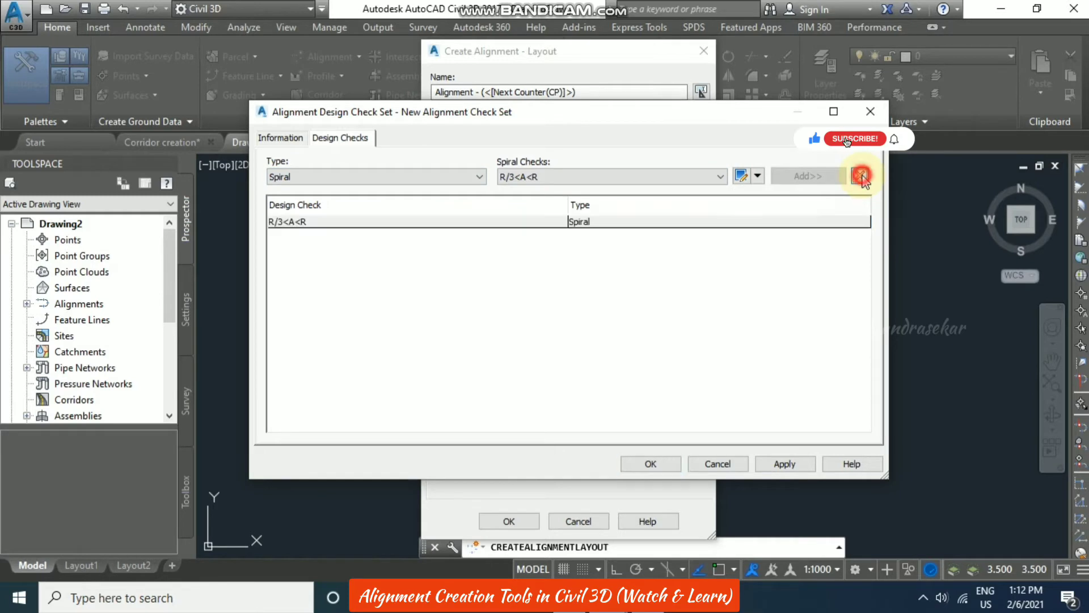
pyautogui.click(717, 462)
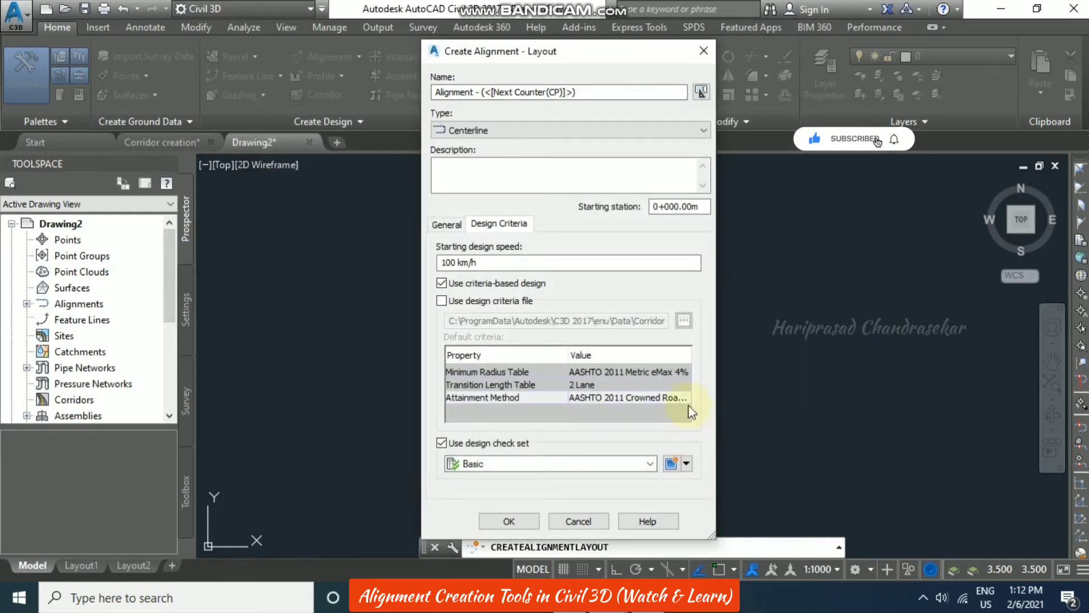
# Turn off criteria-based design and review the alignment style choices and style editing options, keeping the Proposed style
pyautogui.click(442, 283)
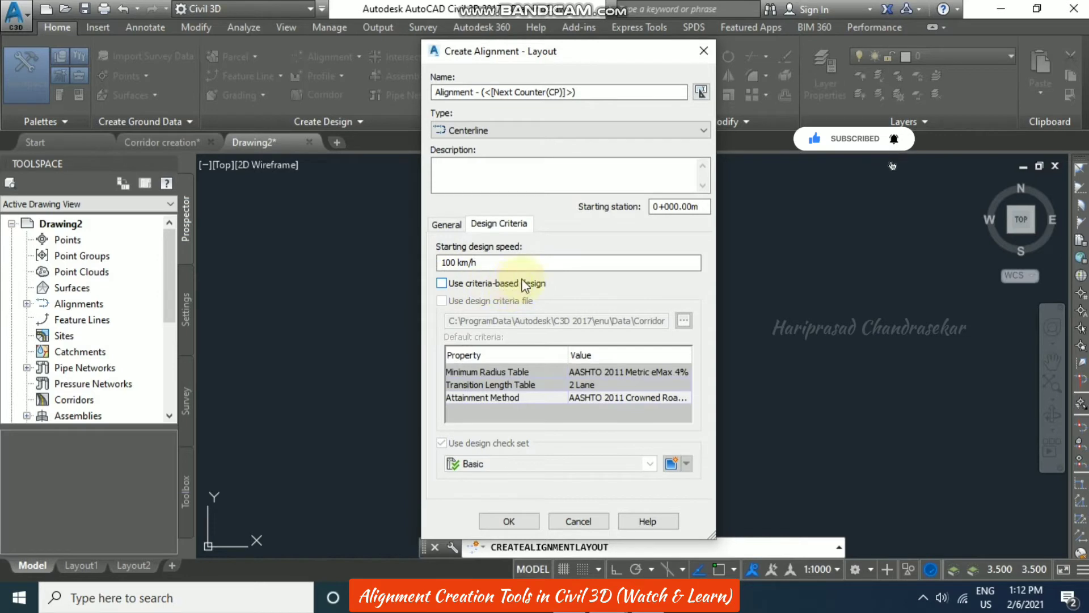
pyautogui.click(447, 225)
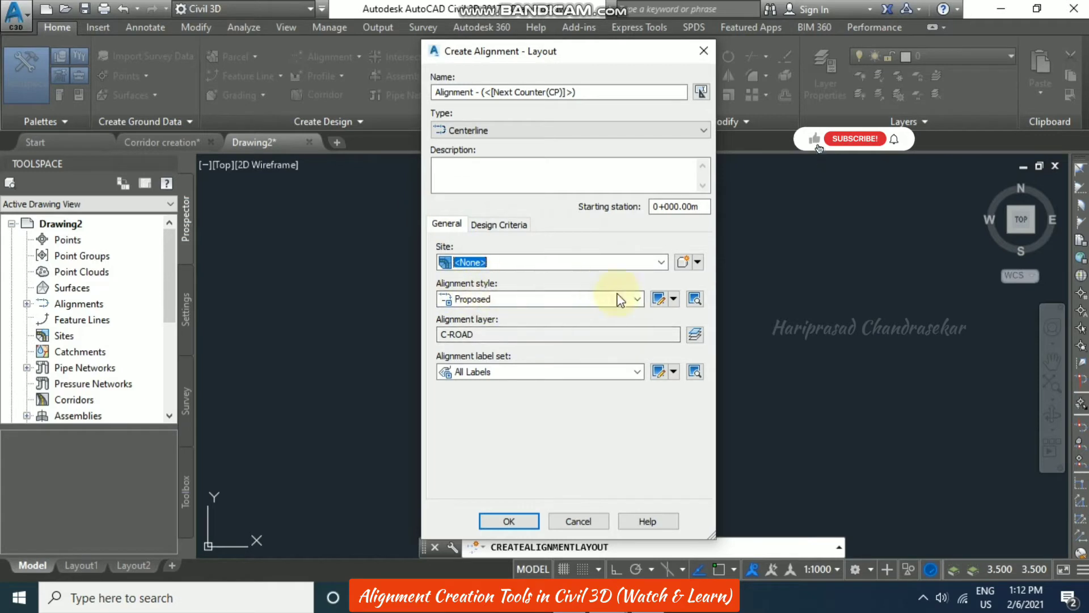
pyautogui.click(637, 299)
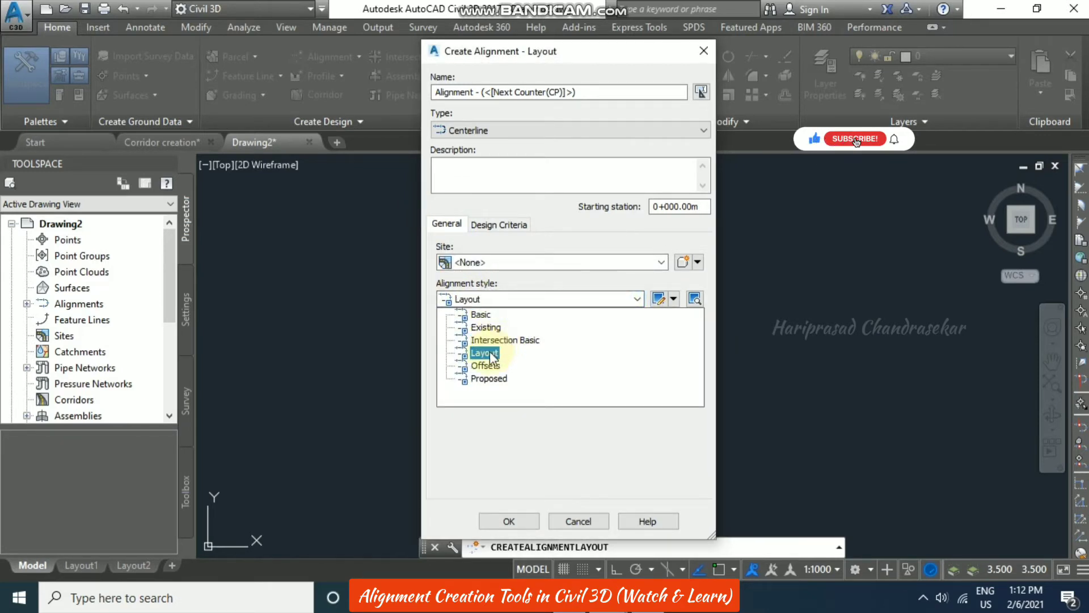
pyautogui.click(567, 283)
pyautogui.click(673, 299)
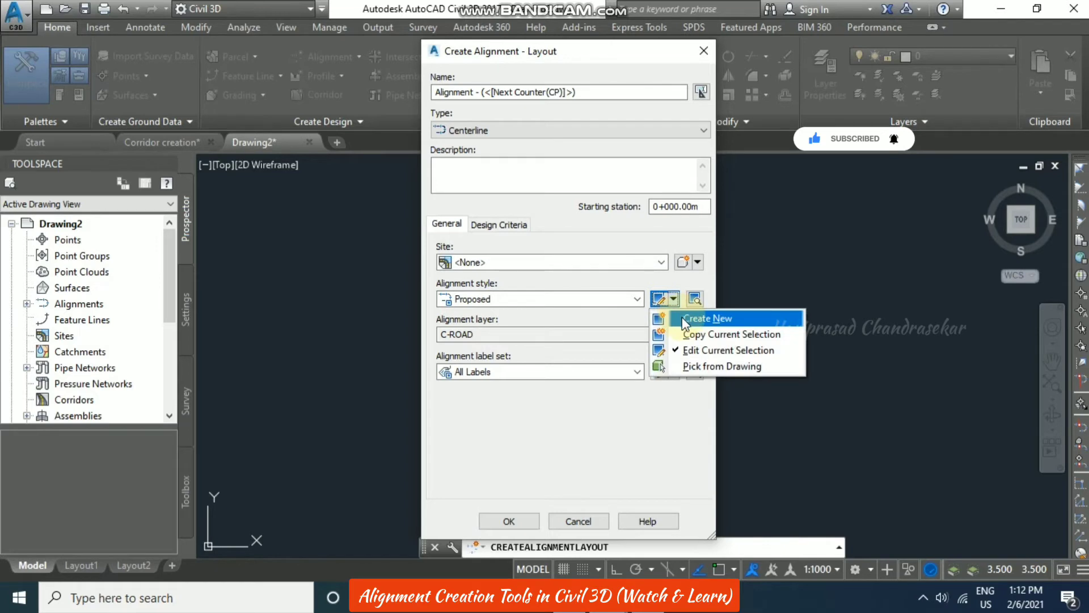
pyautogui.click(649, 283)
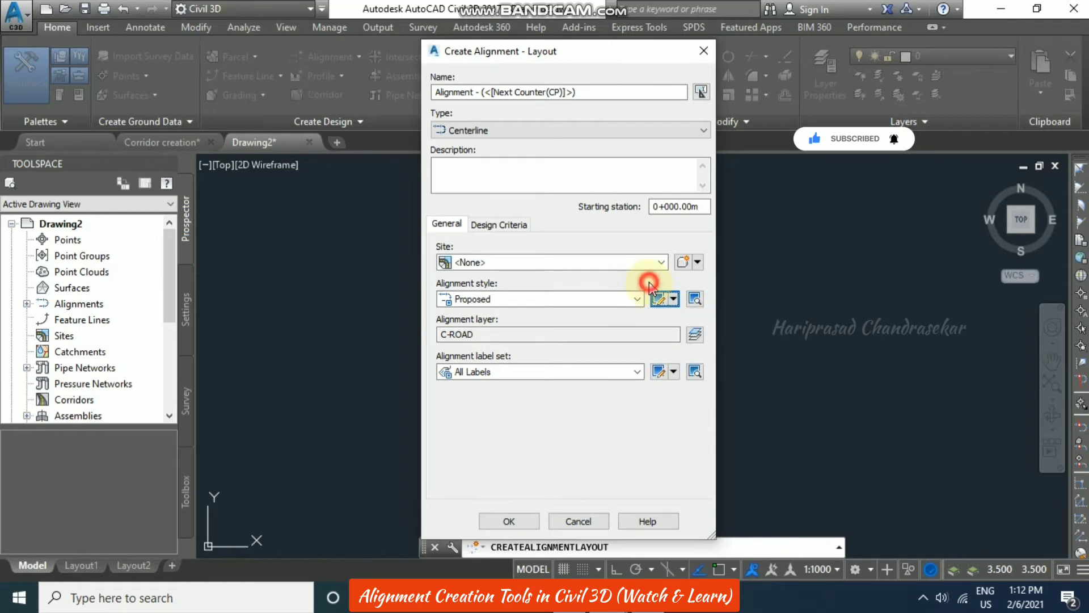
# Review the alignment's object layer without changing it, keep the All Labels label set, and create the alignment layout
pyautogui.click(695, 334)
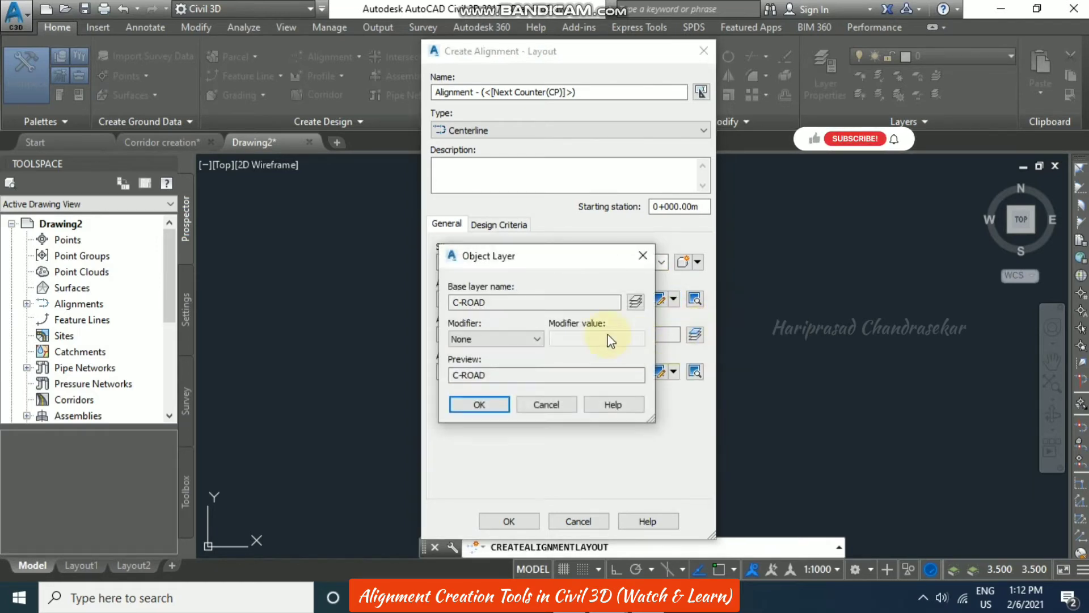
pyautogui.click(548, 405)
pyautogui.click(633, 371)
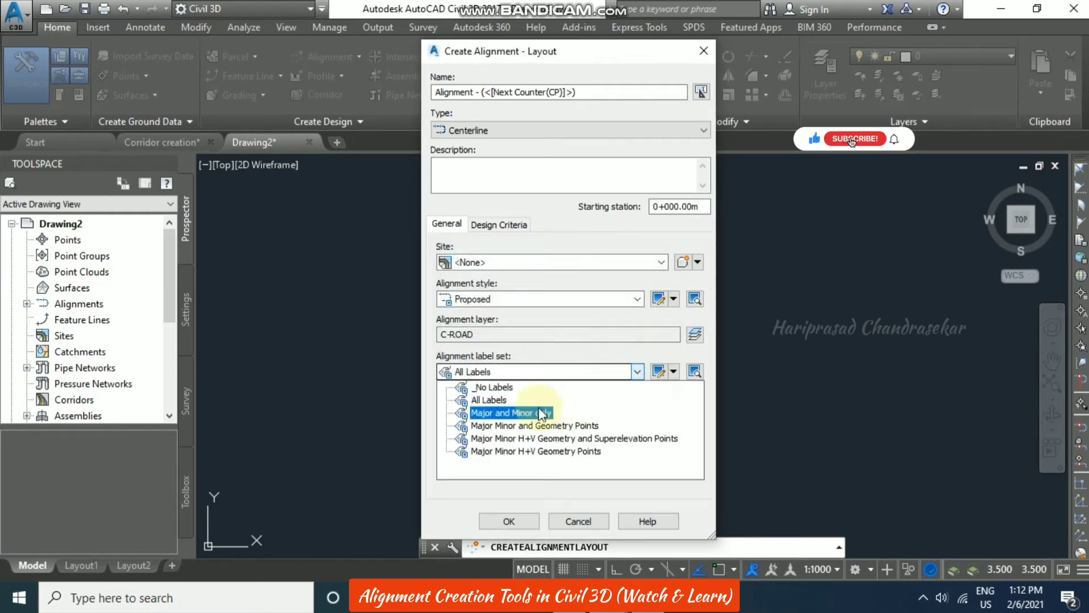
pyautogui.click(489, 400)
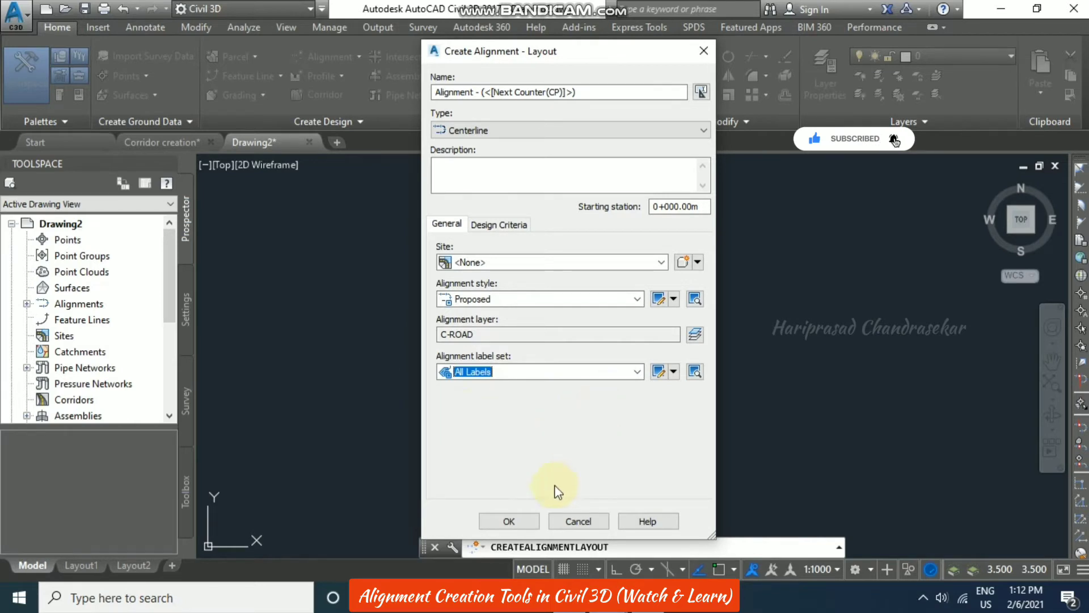
pyautogui.click(522, 516)
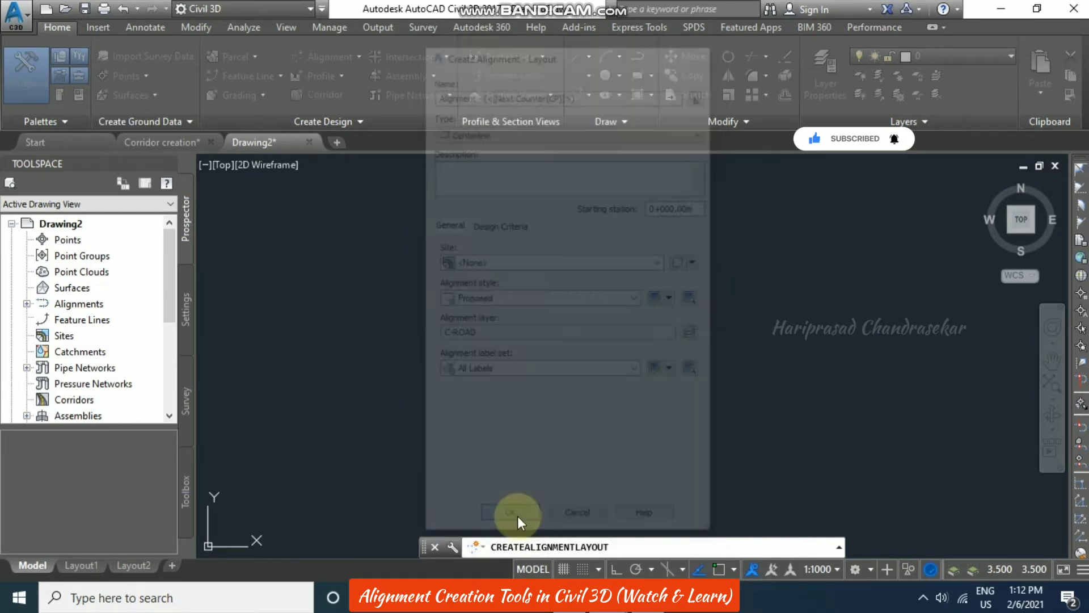
pyautogui.moveTo(461, 95); pyautogui.dragTo(616, 189)
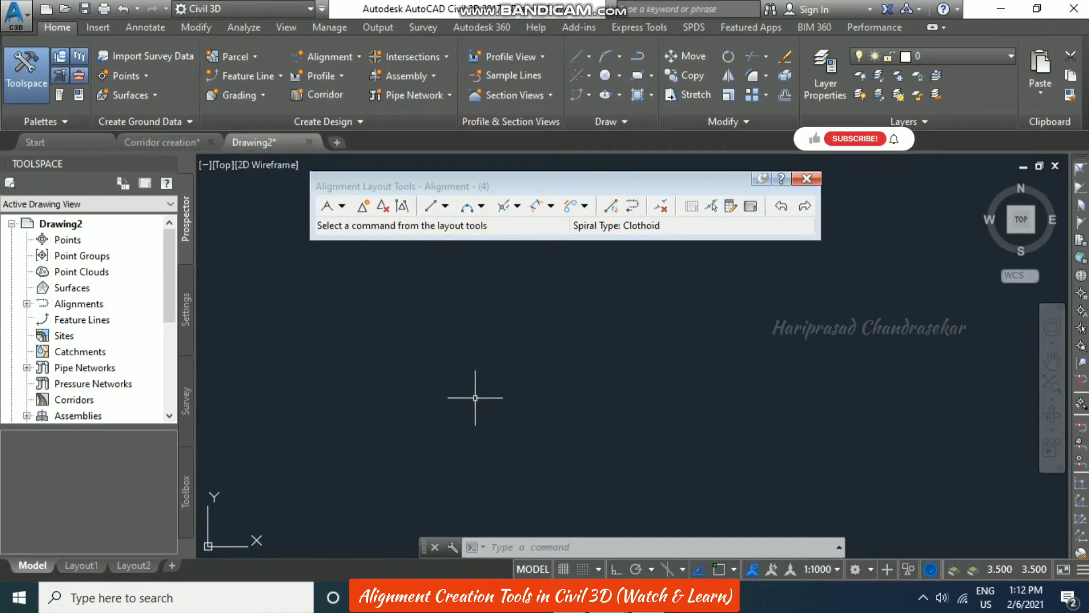
# Review the curve and spiral settings and the available spiral types, leaving the settings unchanged
pyautogui.click(342, 206)
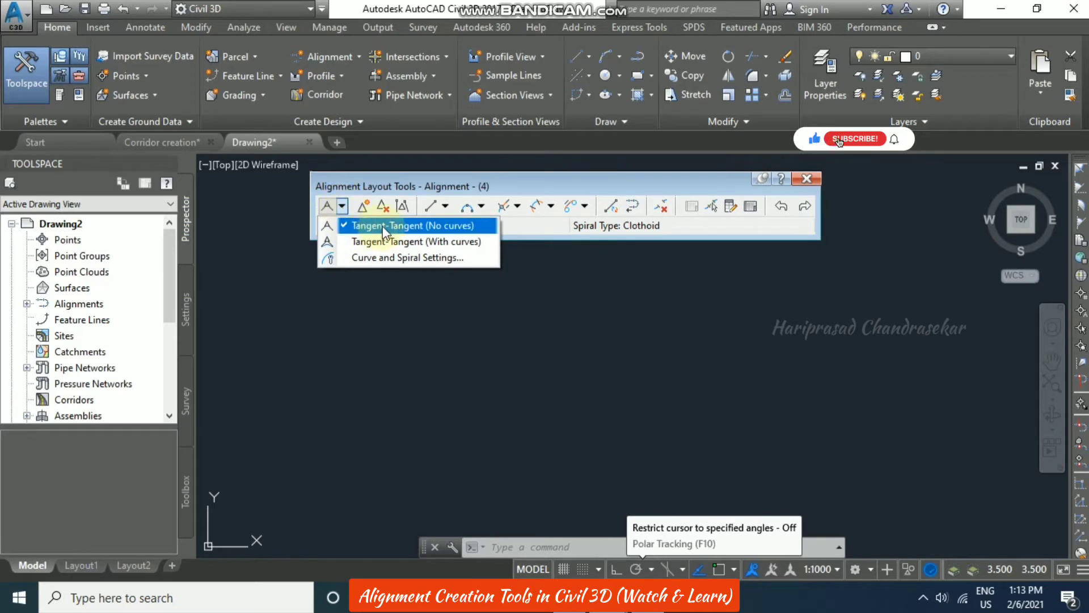
pyautogui.click(387, 259)
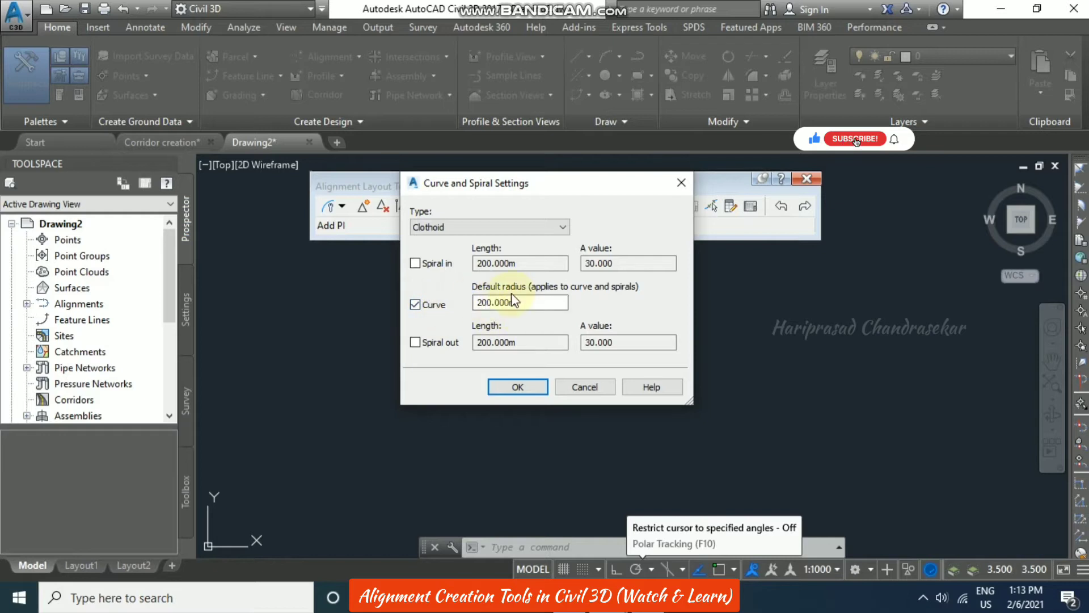
pyautogui.click(506, 228)
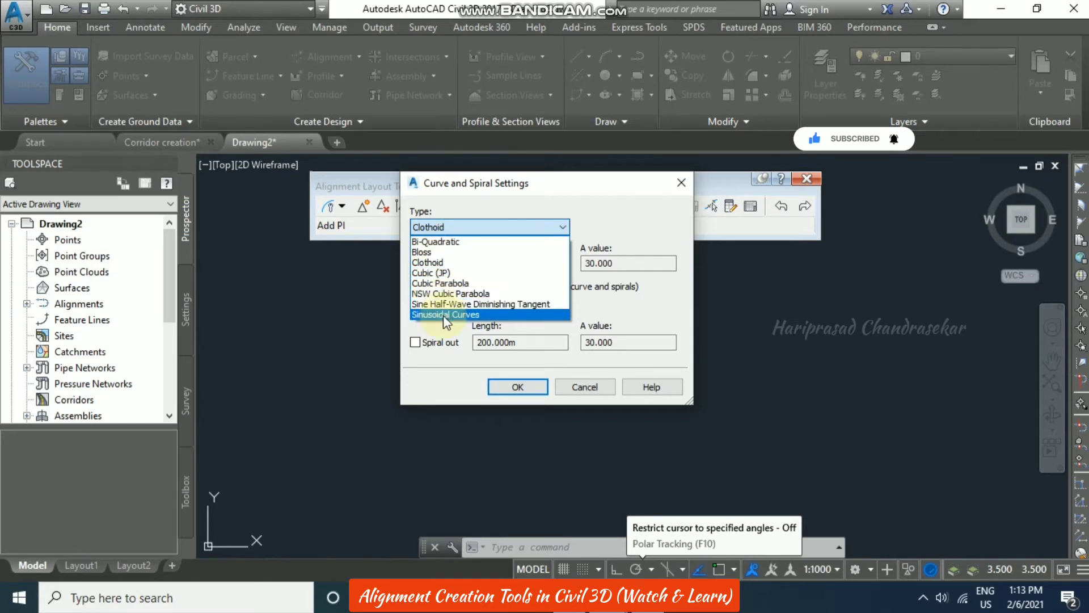
pyautogui.click(543, 225)
pyautogui.click(579, 386)
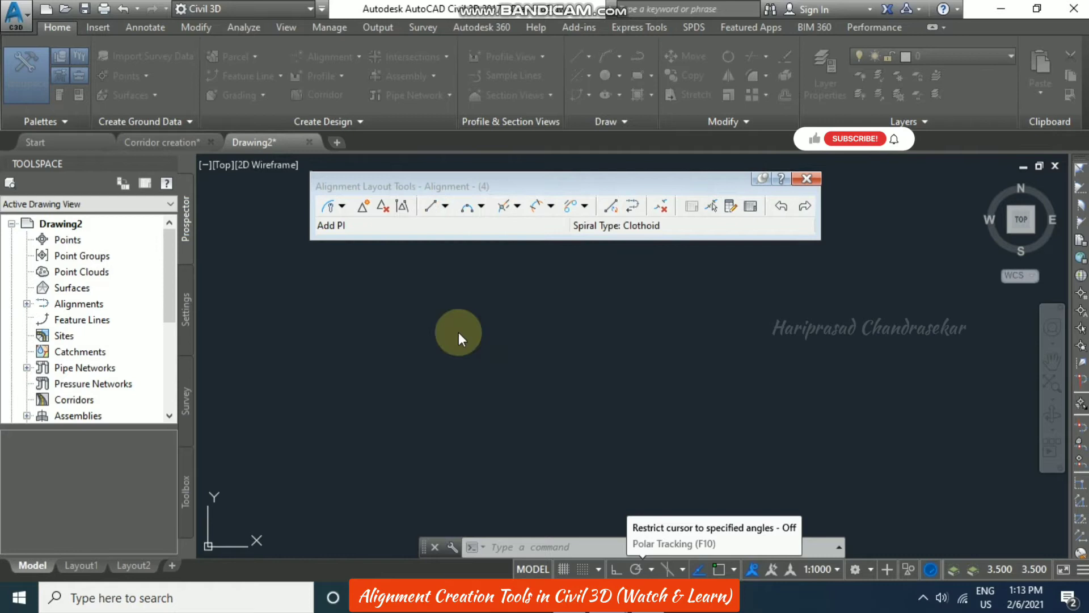
# Draw the alignment as four connected tangents through five freehand points, using Tangent-Tangent (No curves)
pyautogui.click(343, 206)
pyautogui.click(363, 214)
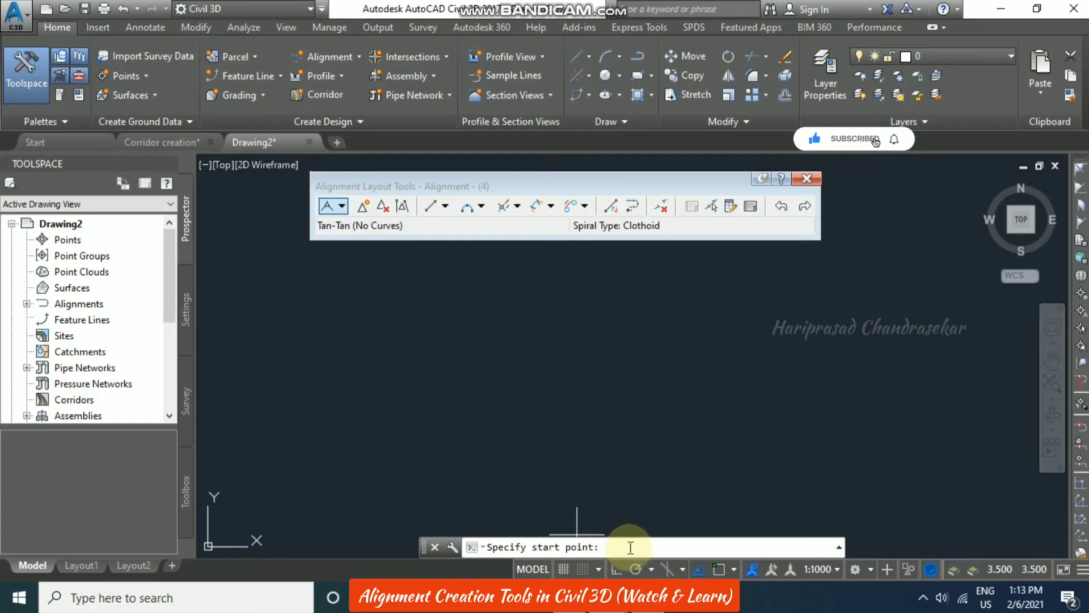
pyautogui.click(346, 437)
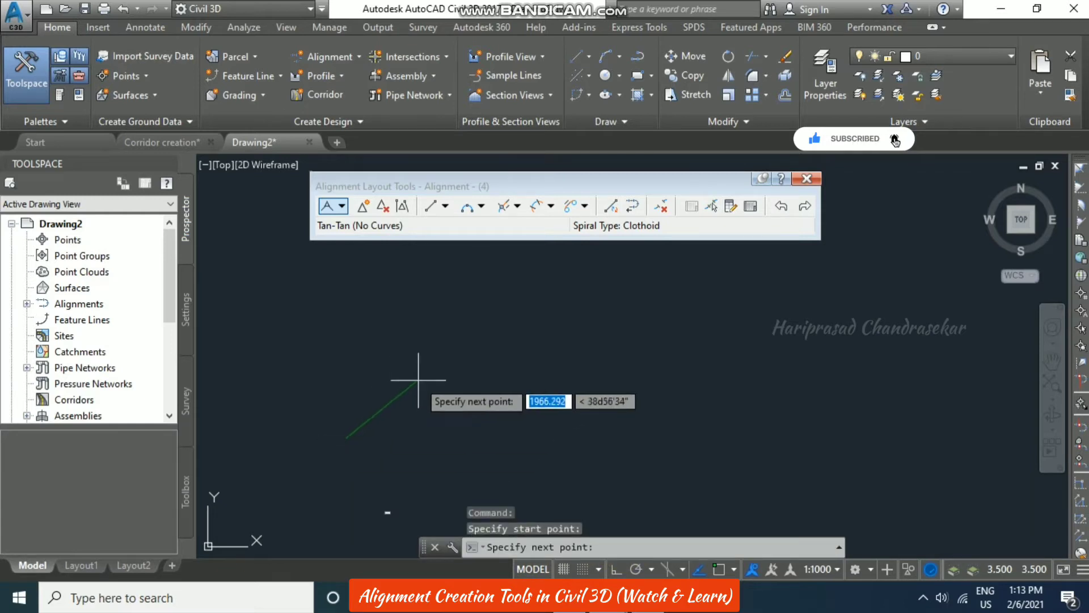
pyautogui.click(441, 370)
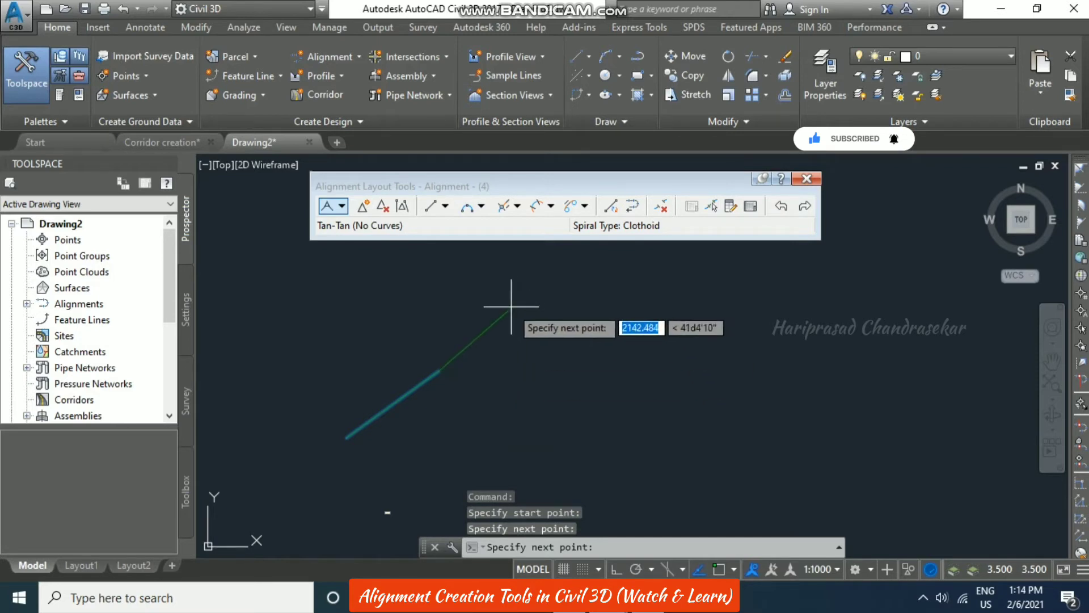
pyautogui.click(563, 348)
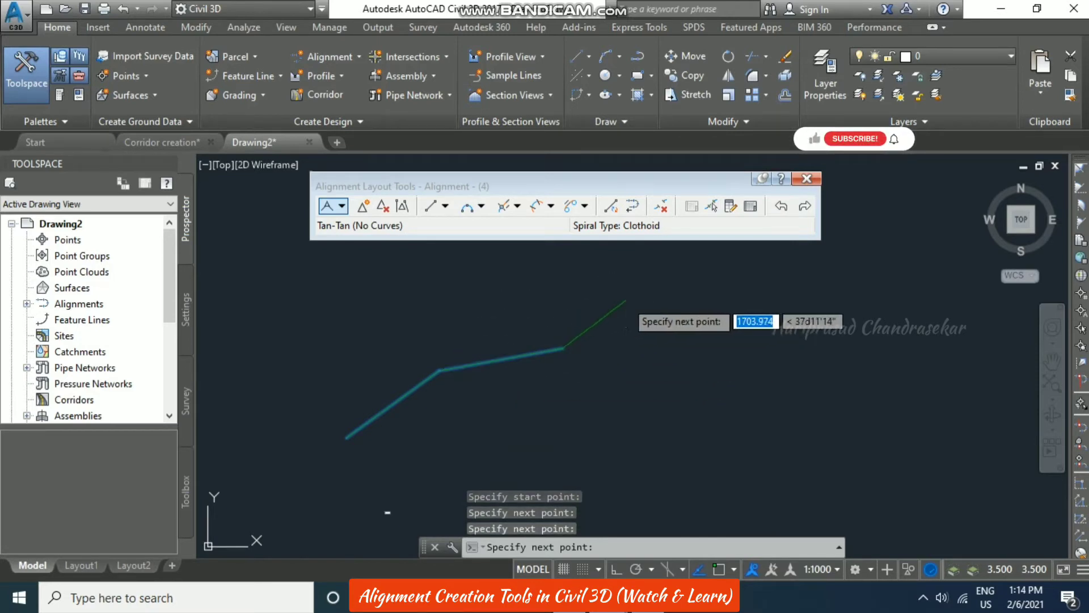
pyautogui.click(626, 300)
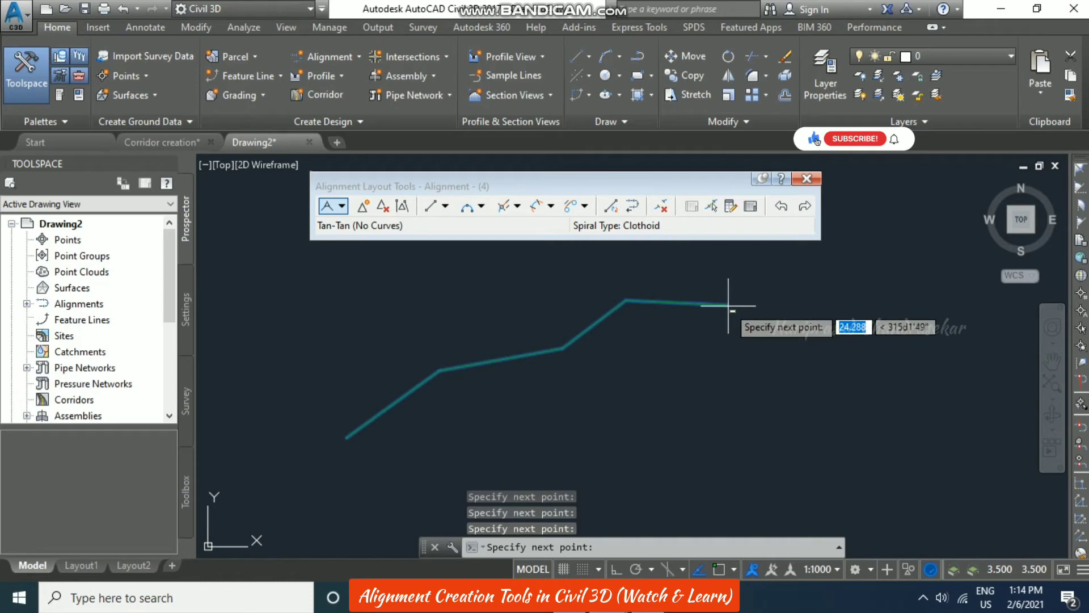
pyautogui.click(728, 306)
pyautogui.press('Return')
pyautogui.scroll(5, 434, 366)
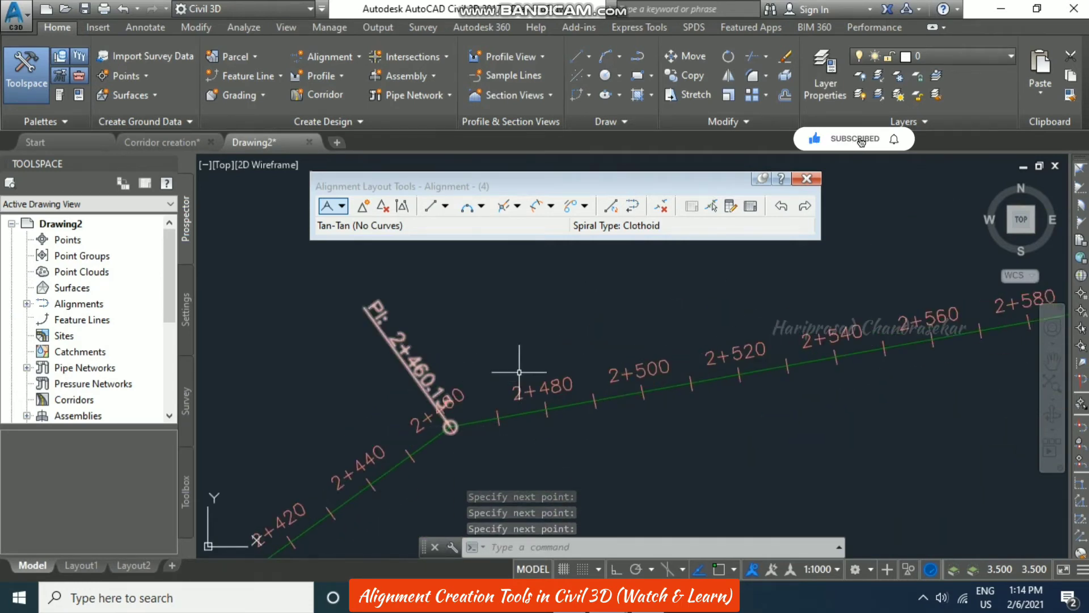
pyautogui.scroll(-2, 518, 377)
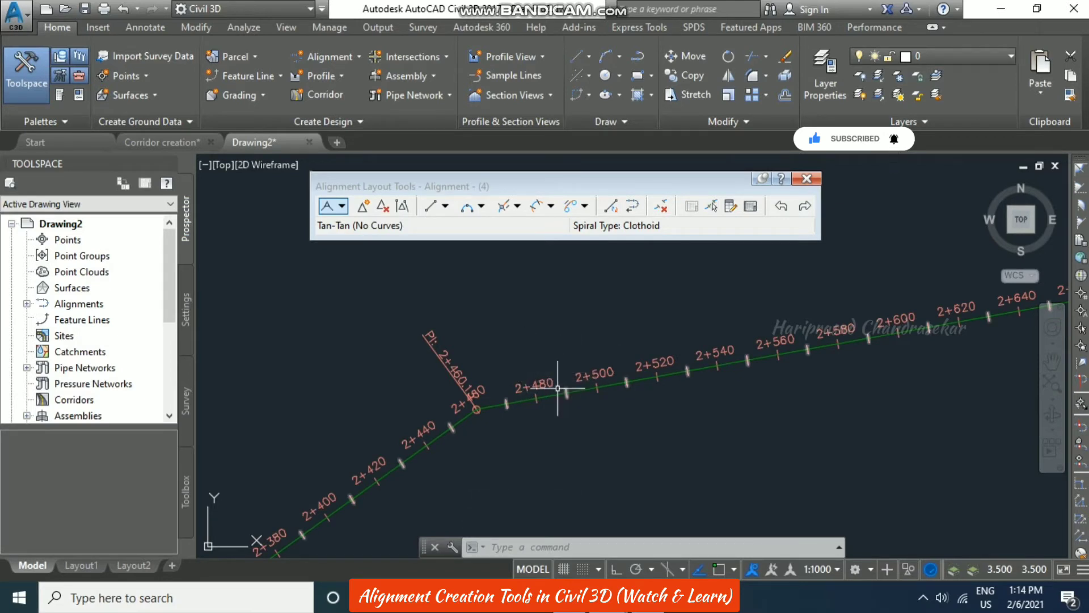
pyautogui.scroll(-4, 416, 255)
pyautogui.scroll(2, 418, 252)
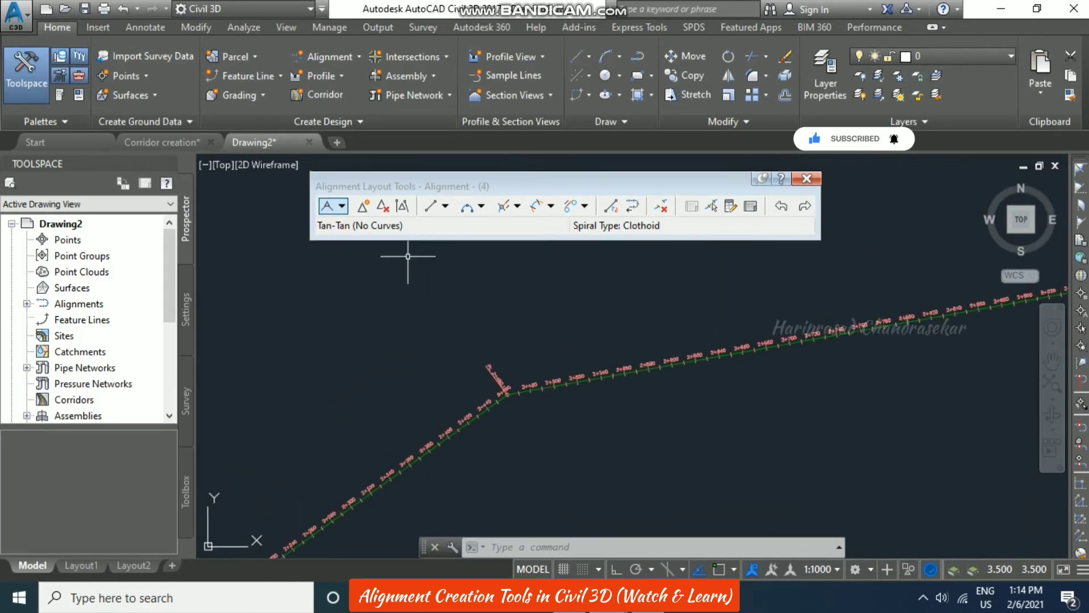
# Insert a PI above the alignment's second tangent, between its first two bends
pyautogui.click(363, 207)
pyautogui.scroll(-1, 539, 362)
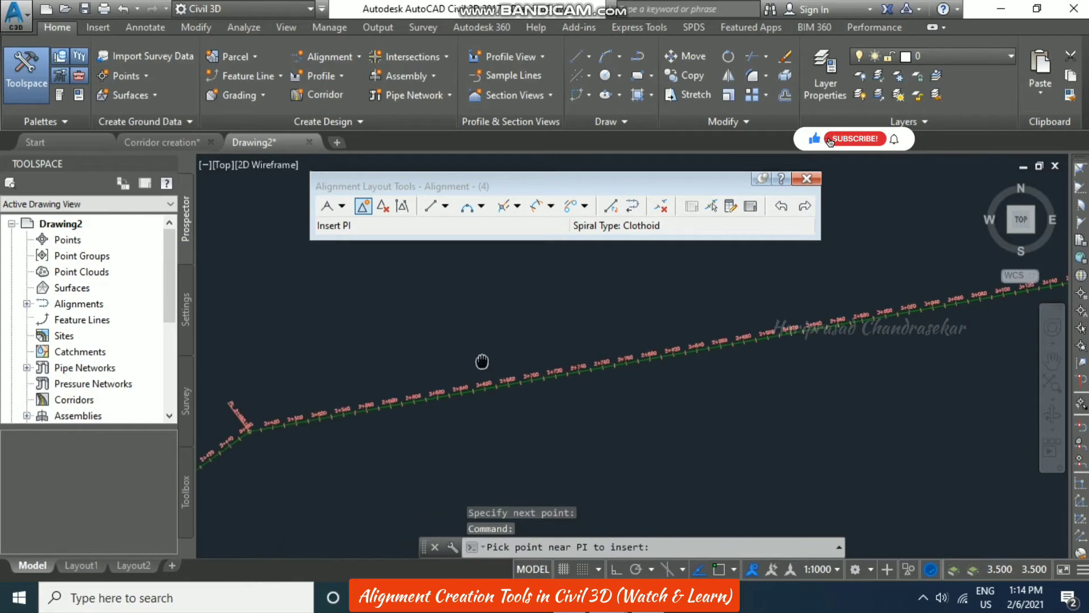
pyautogui.click(609, 292)
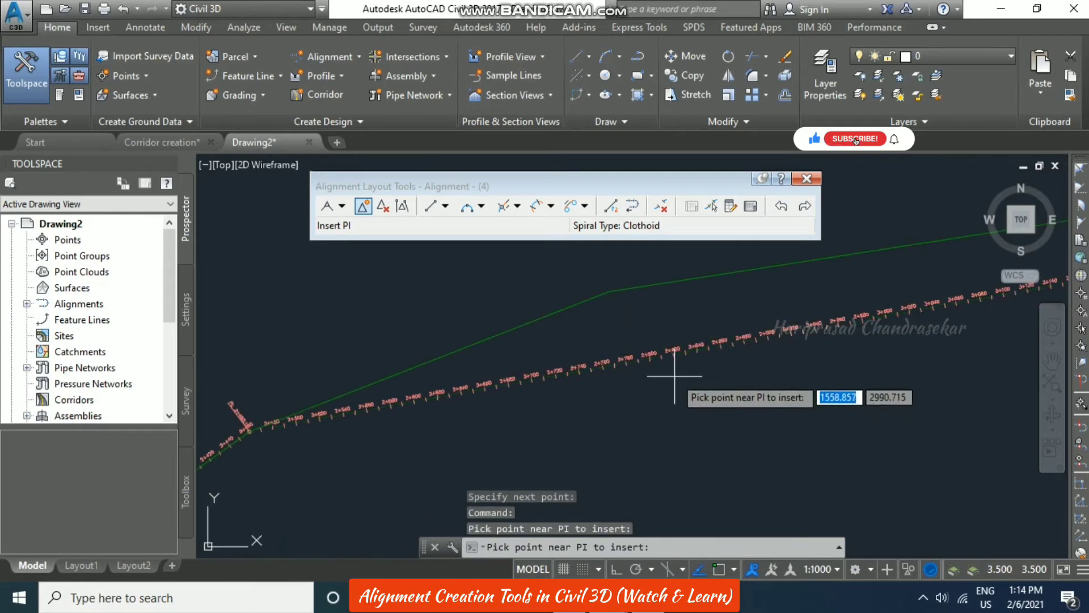
pyautogui.press('Return')
pyautogui.moveTo(686, 376); pyautogui.dragTo(648, 436, button='middle')
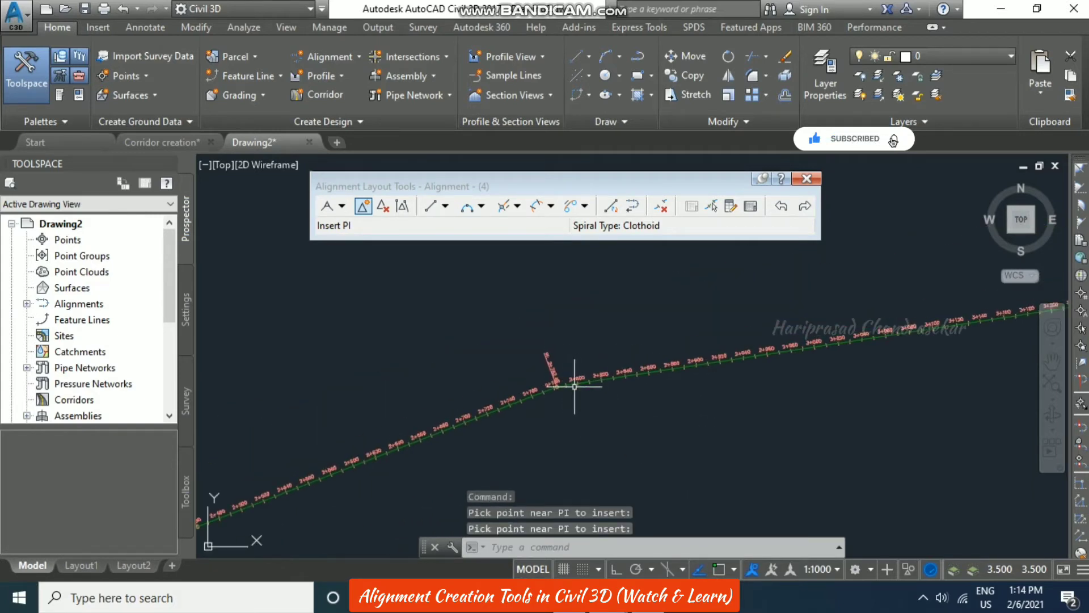
pyautogui.scroll(-3, 592, 325)
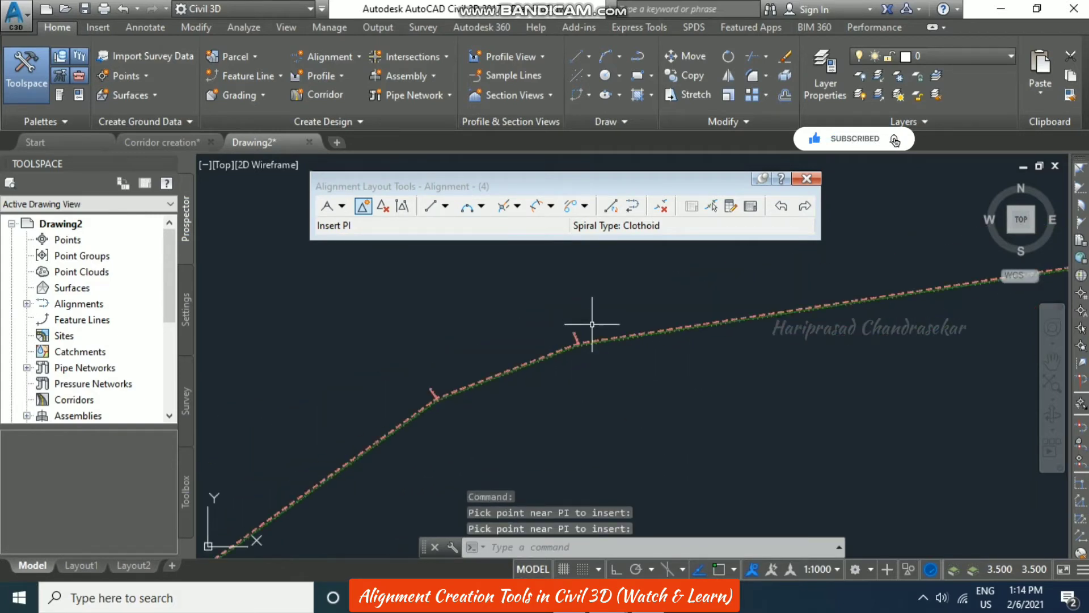
# Delete the PI at the alignment's original first bend, keeping the newly inserted PI
pyautogui.click(383, 208)
pyautogui.click(394, 400)
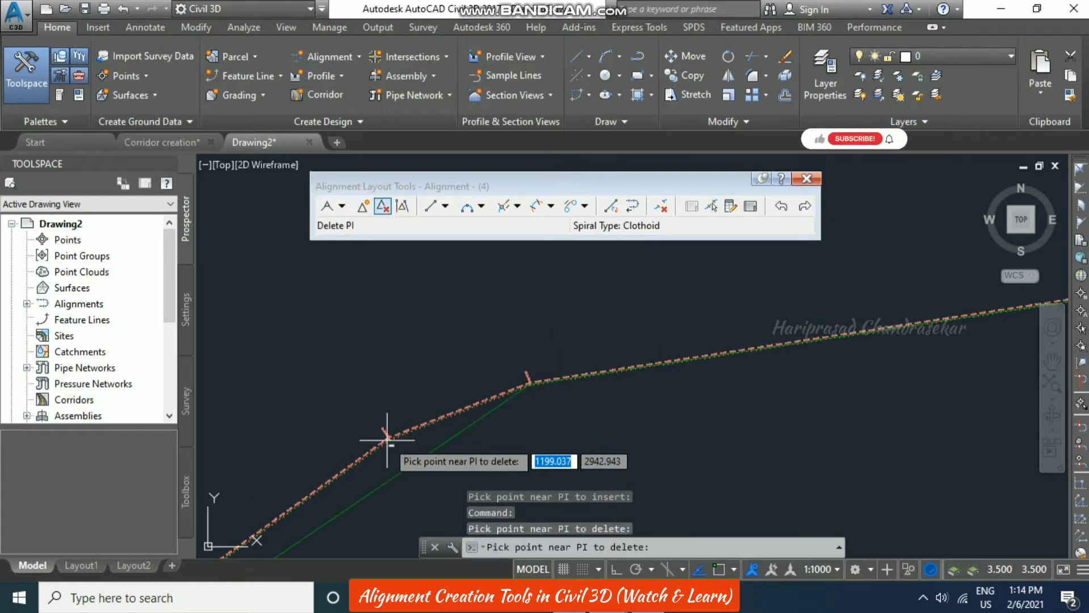
pyautogui.moveTo(392, 402)
pyautogui.mouseDown(button='middle')
pyautogui.moveTo(425, 353)
pyautogui.moveTo(511, 295)
pyautogui.moveTo(473, 312)
pyautogui.moveTo(556, 309)
pyautogui.mouseUp(button='middle')
pyautogui.scroll(-2, 473, 312)
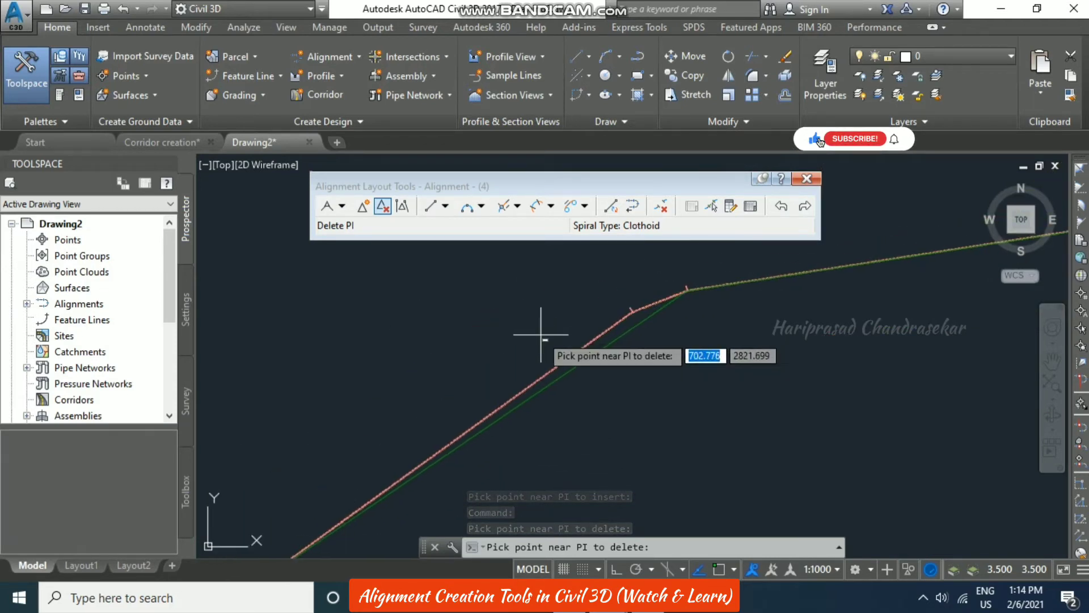
pyautogui.press('Return')
pyautogui.scroll(-2, 526, 353)
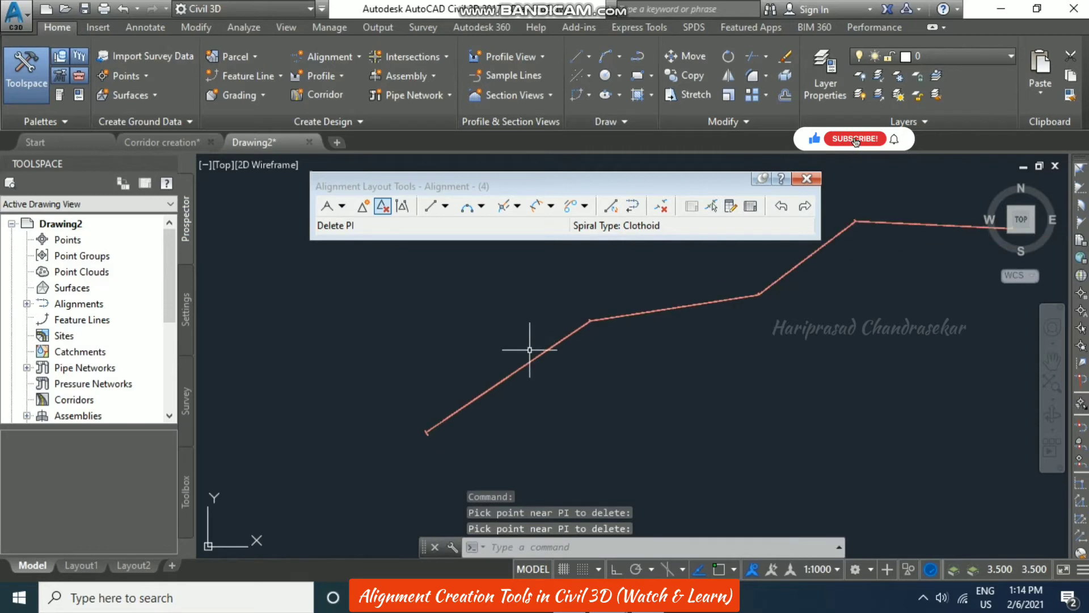
pyautogui.scroll(2, 614, 317)
pyautogui.scroll(-2, 613, 317)
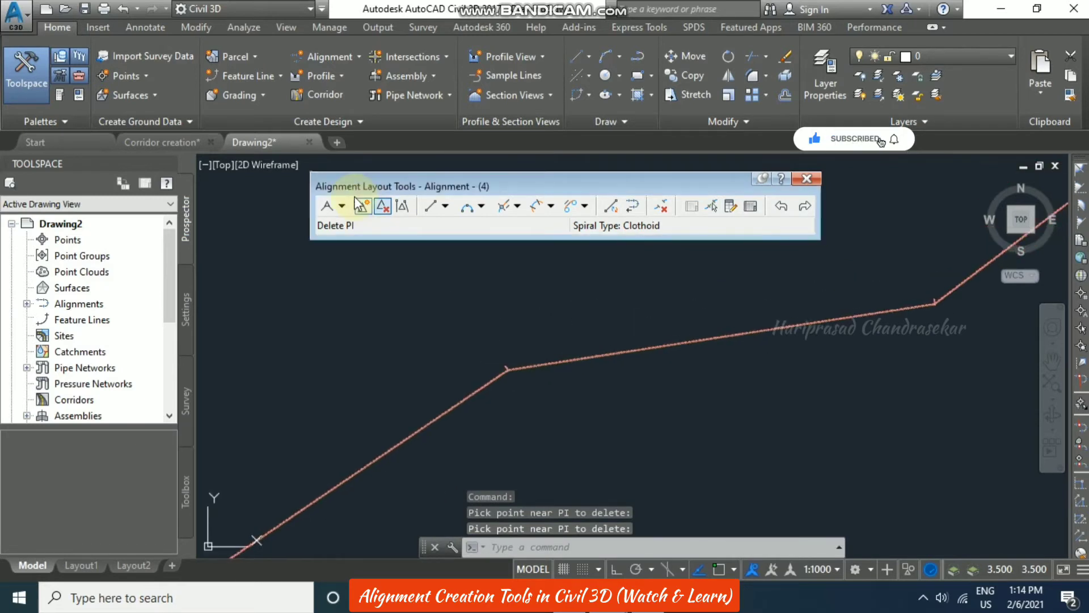
# Break apart the PIs at the alignment's first two bends, picking two points on the second tangent for each split distance
pyautogui.click(384, 206)
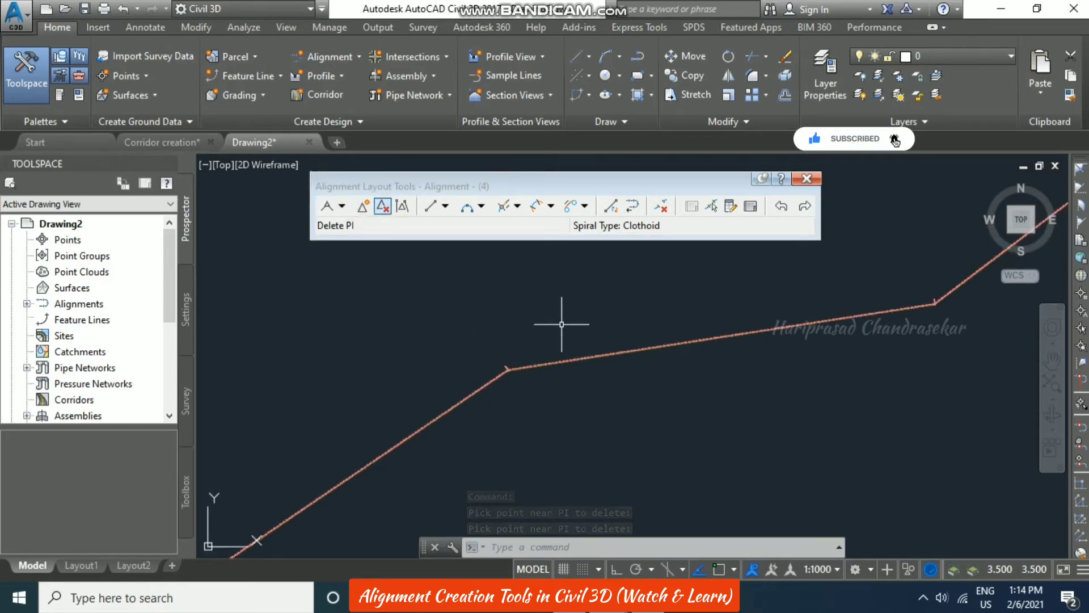
pyautogui.click(402, 207)
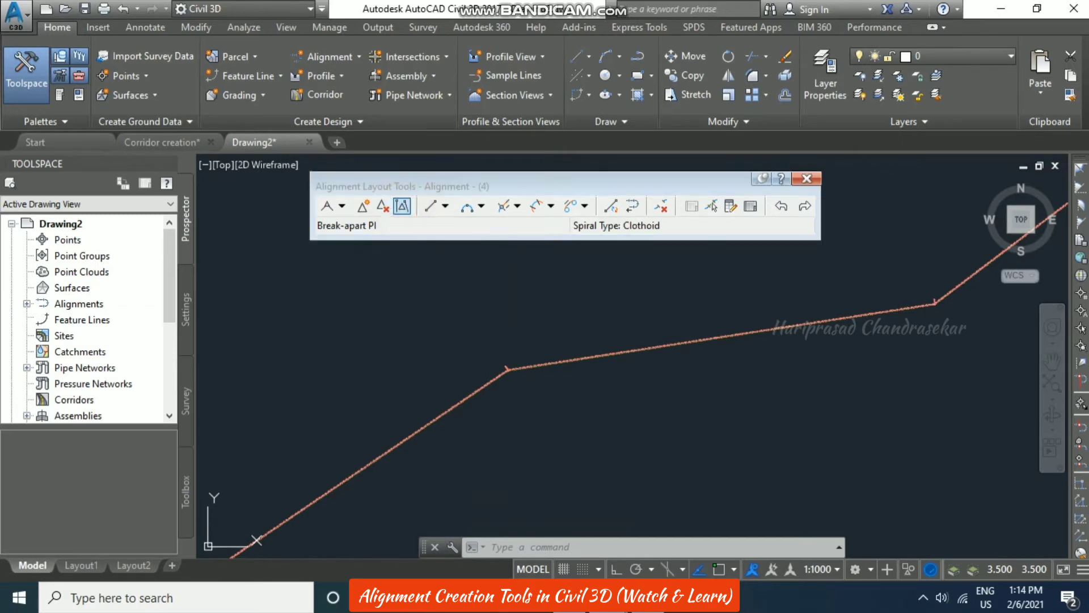
pyautogui.click(592, 360)
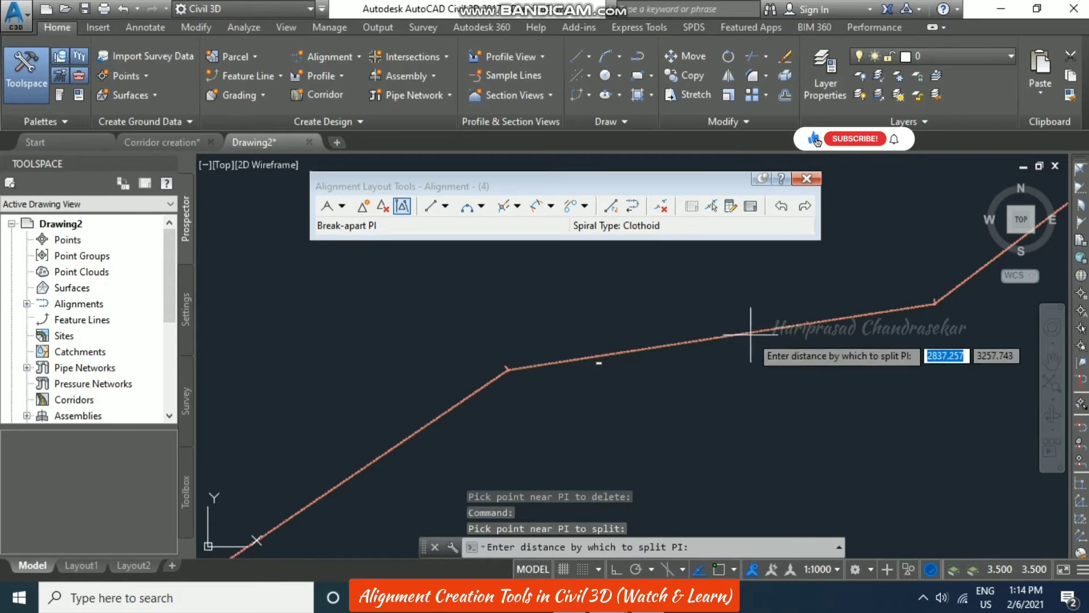
pyautogui.click(772, 331)
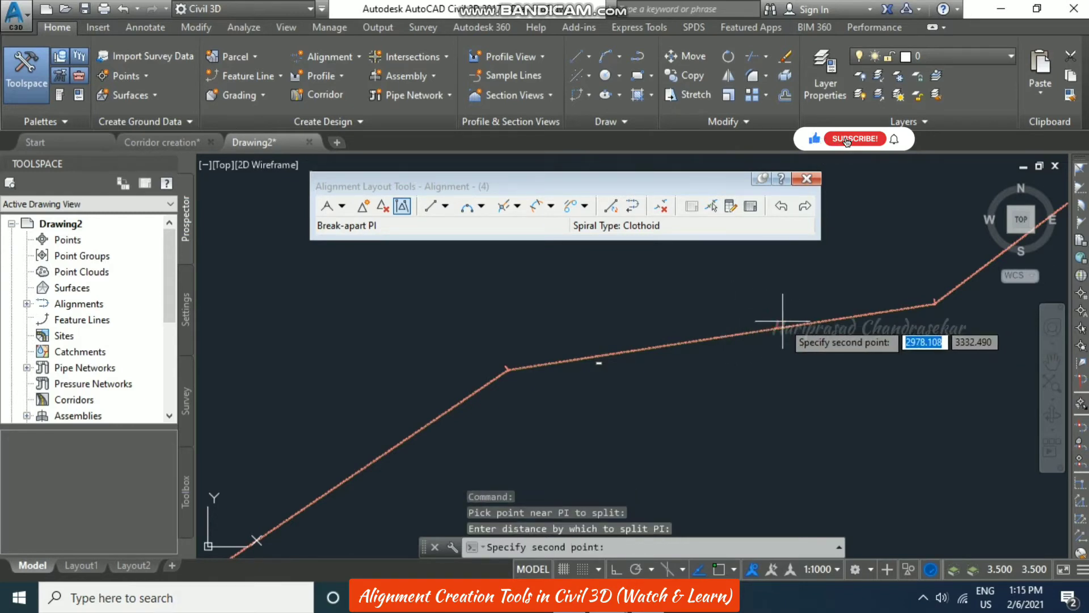
pyautogui.click(673, 346)
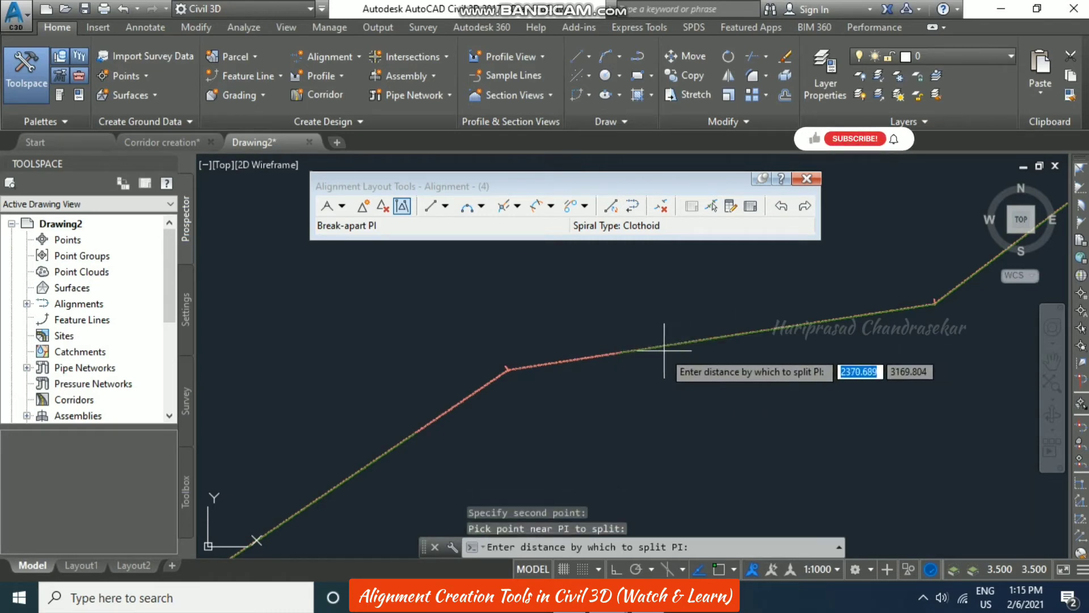
pyautogui.click(641, 347)
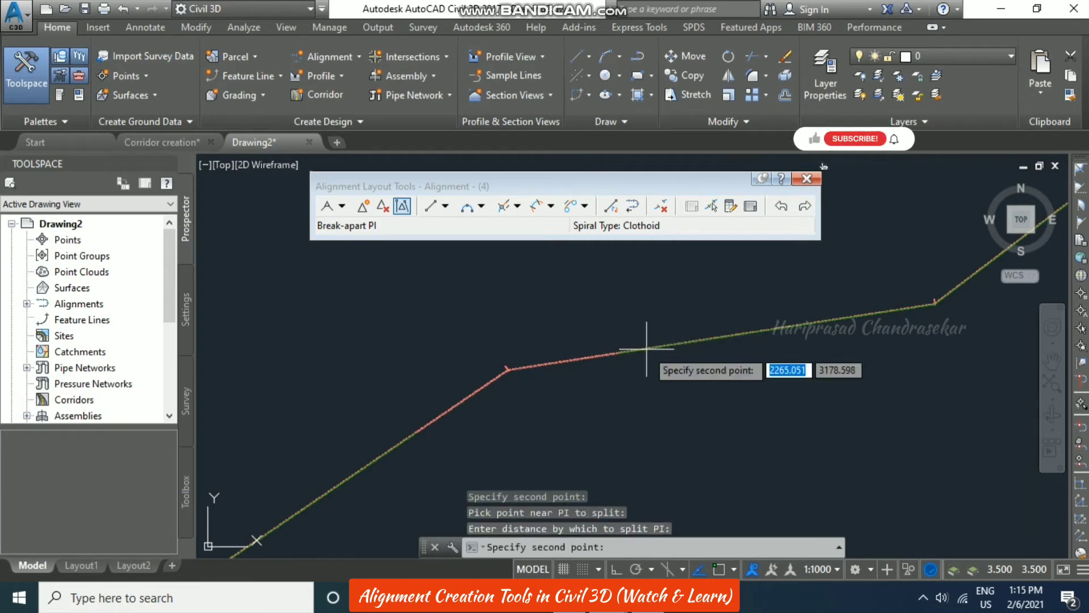
pyautogui.click(760, 329)
pyautogui.press('Return')
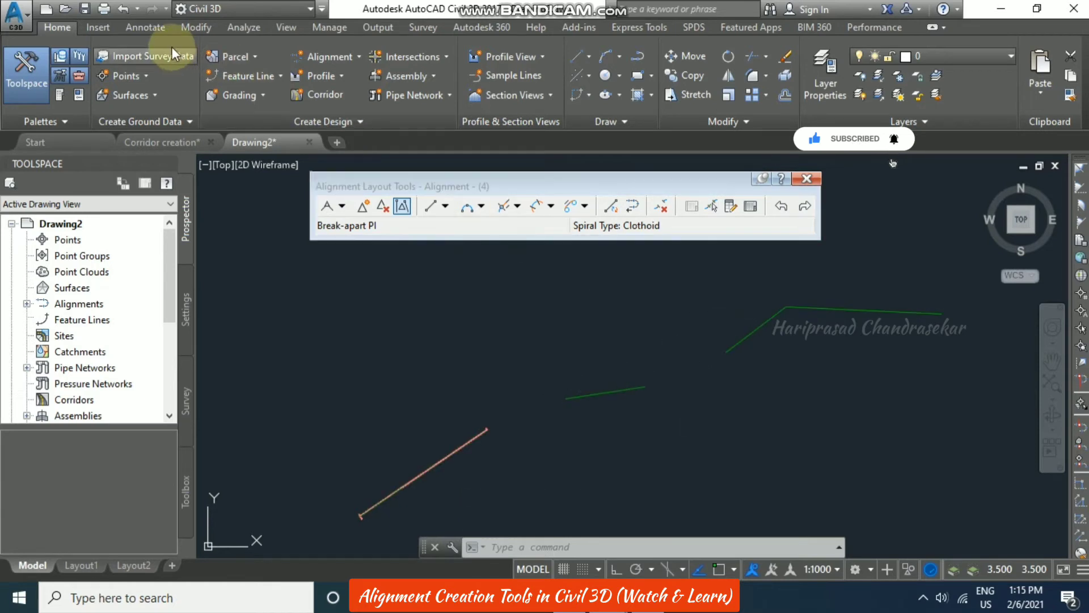
# Undo the PI break-aparts on the alignment
pyautogui.click(121, 12)
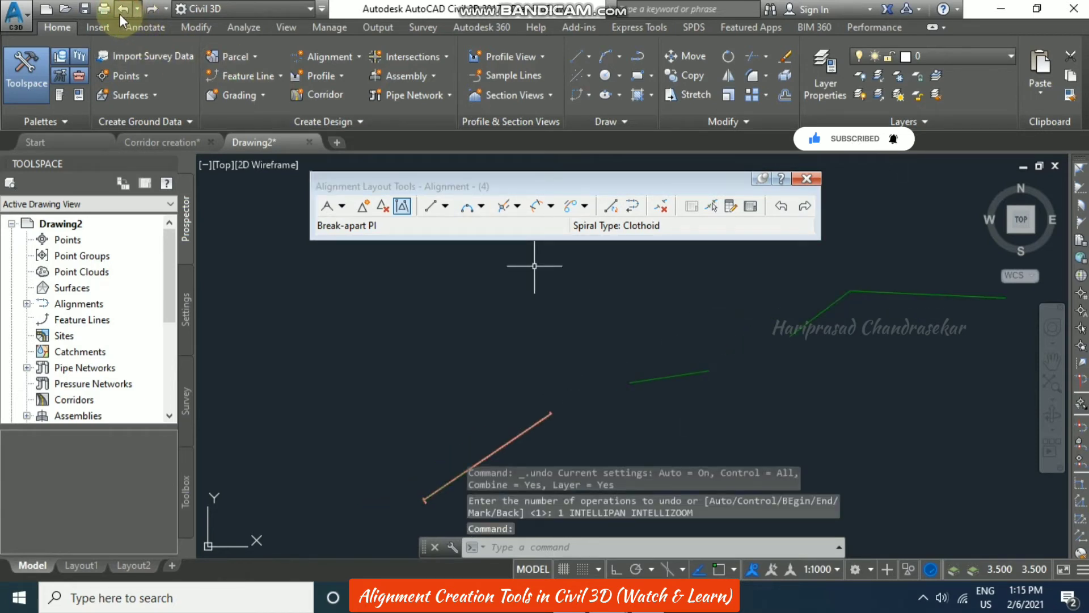
pyautogui.click(120, 9)
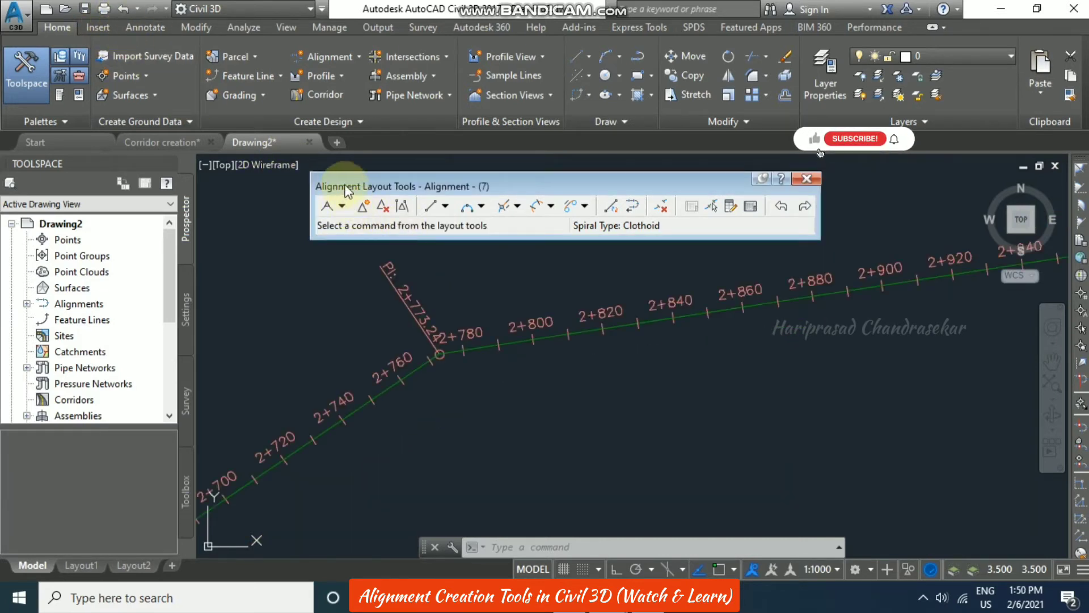
# Draw a three-point fixed curve about 273 m long below the alignment's bend at PI 2+773.24
pyautogui.click(445, 206)
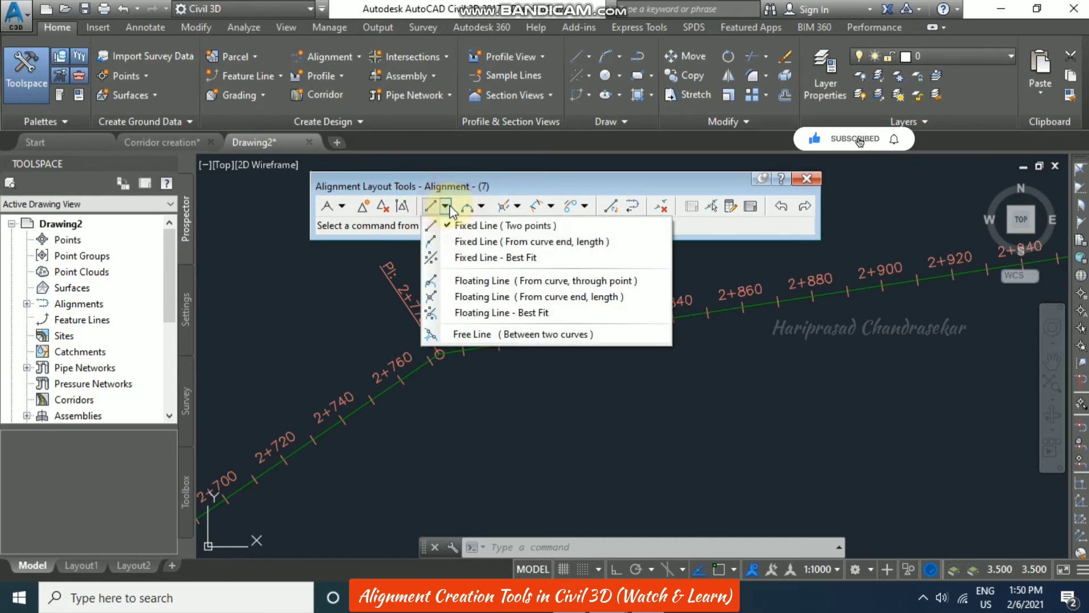
pyautogui.click(482, 207)
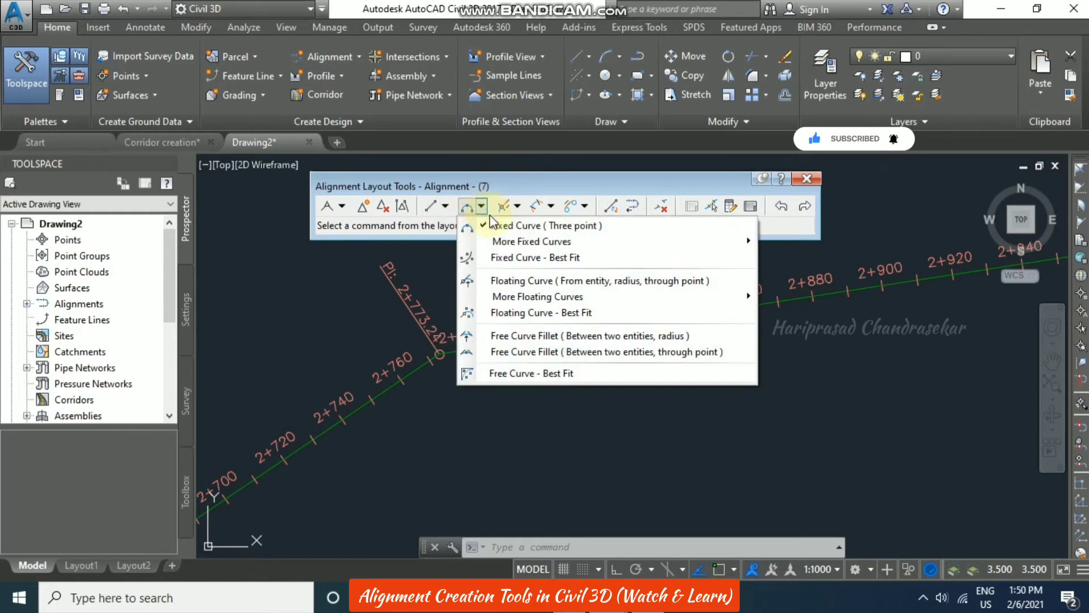
pyautogui.click(512, 227)
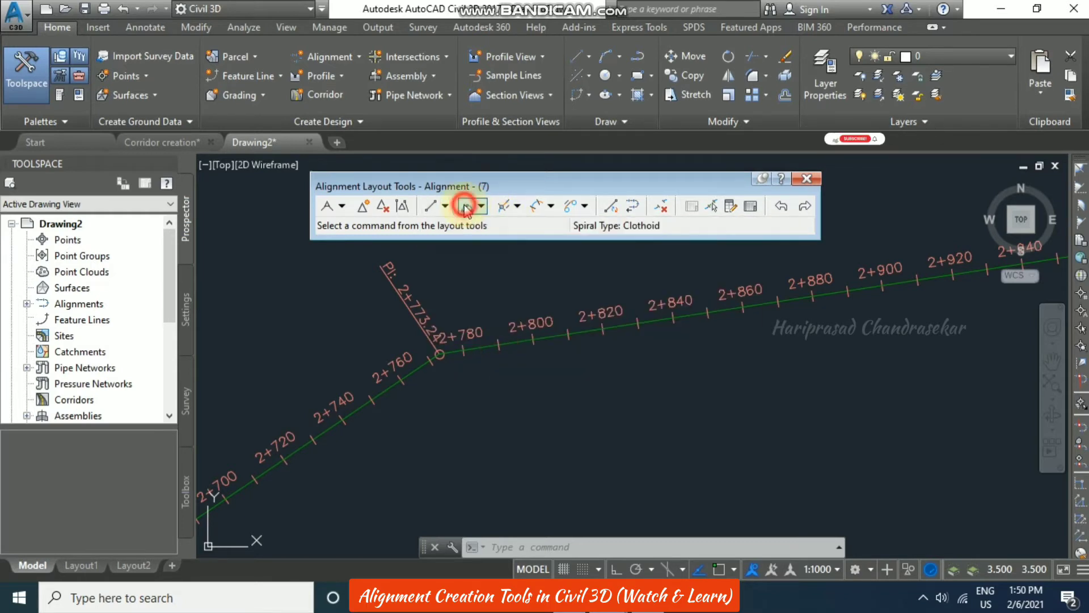
pyautogui.moveTo(540, 444); pyautogui.dragTo(475, 327, button='middle')
pyautogui.scroll(-3, 474, 327)
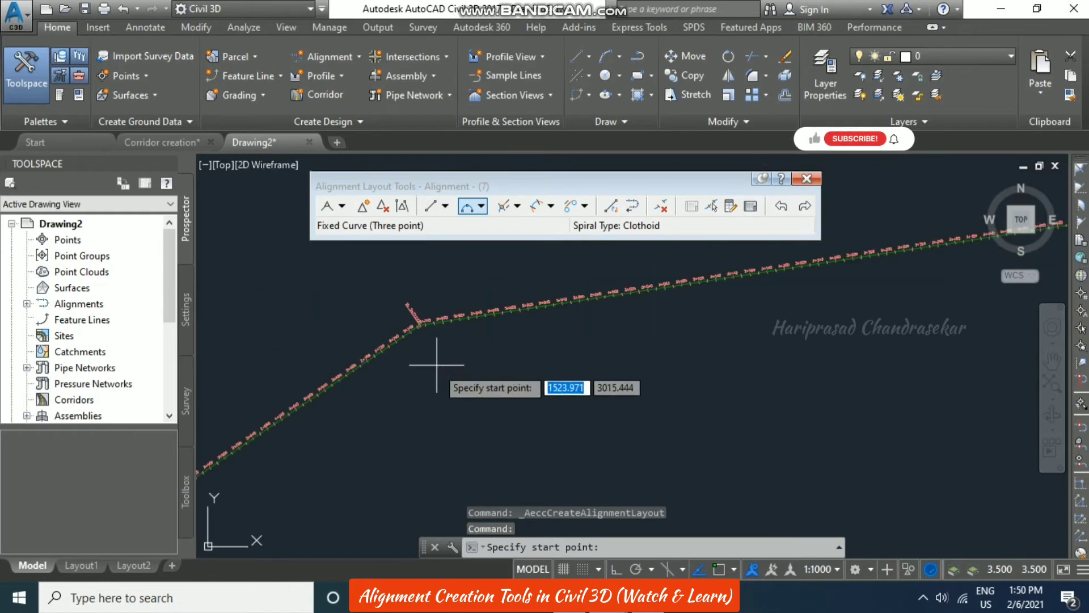
pyautogui.click(422, 434)
pyautogui.click(535, 380)
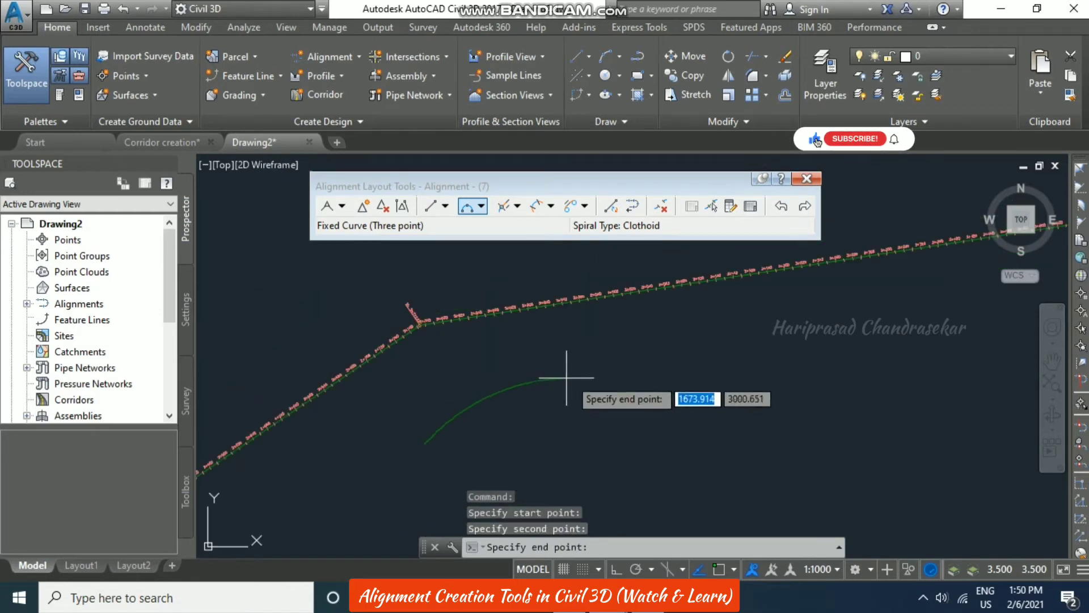
pyautogui.click(643, 369)
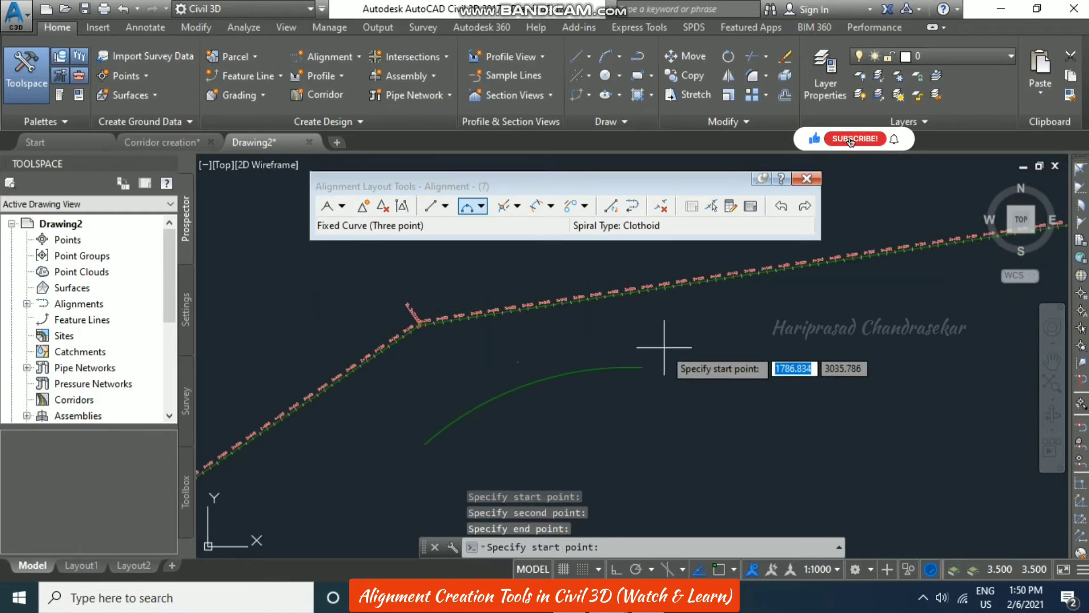
pyautogui.press('Return')
pyautogui.scroll(2, 657, 357)
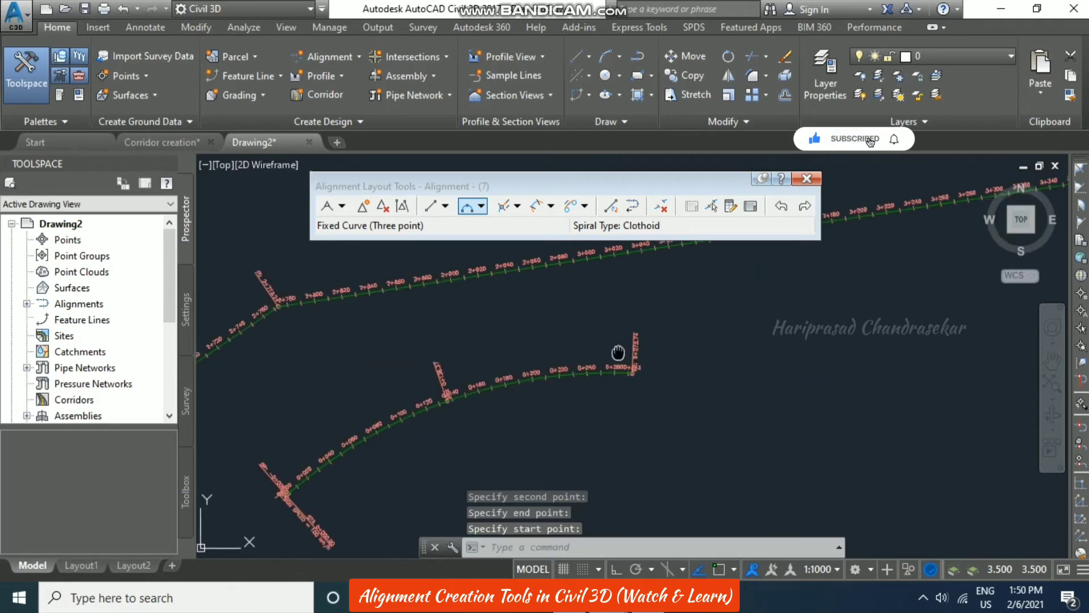
# Extend the new curve from its east end with a Fixed Line (From curve end, length) of 1000 m
pyautogui.click(481, 207)
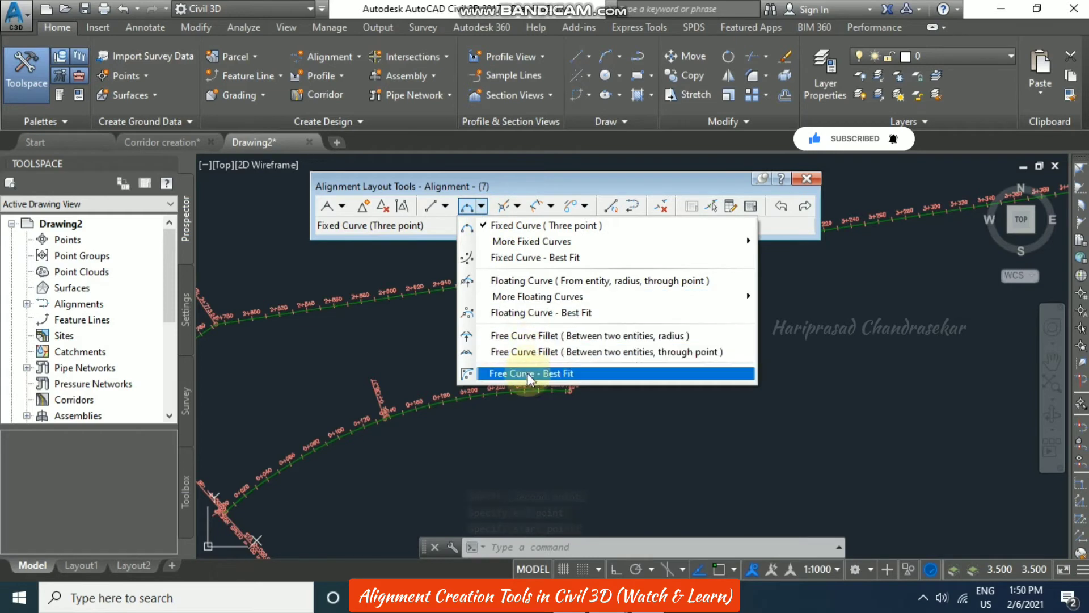
pyautogui.click(447, 206)
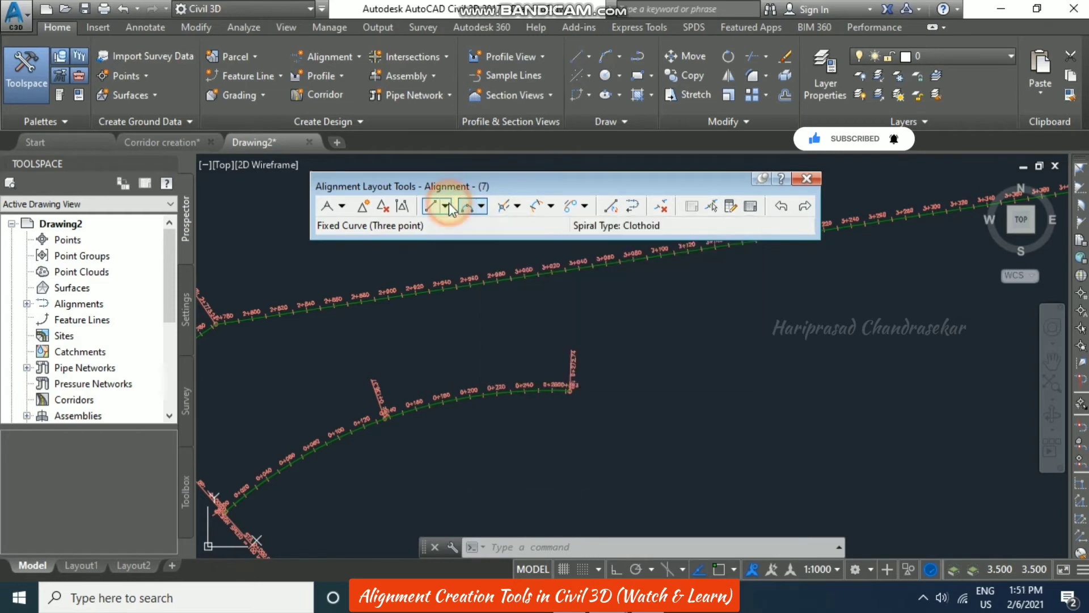
pyautogui.click(447, 207)
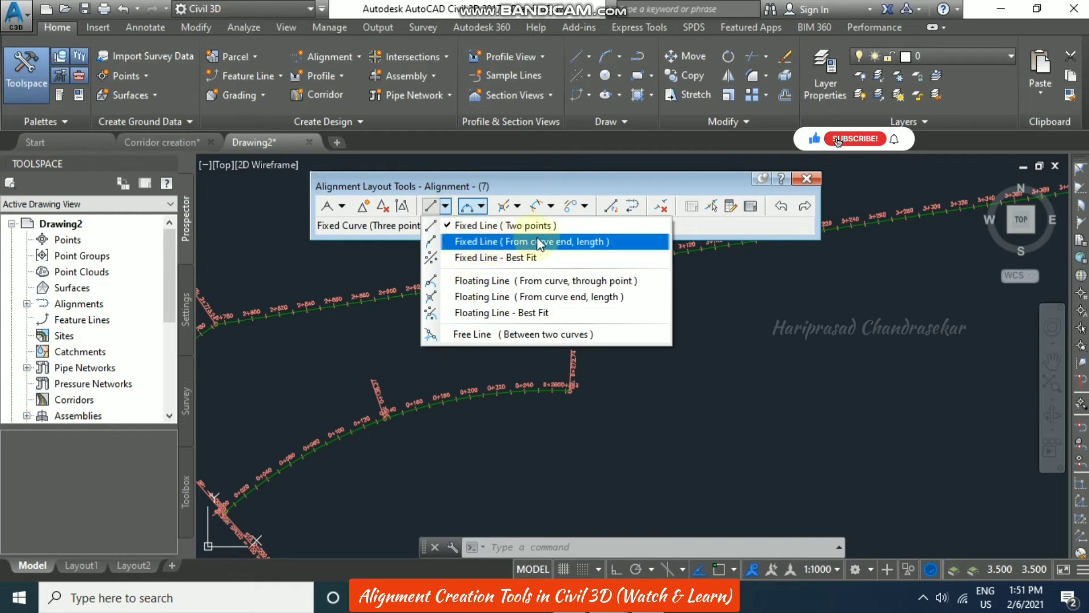
pyautogui.click(489, 249)
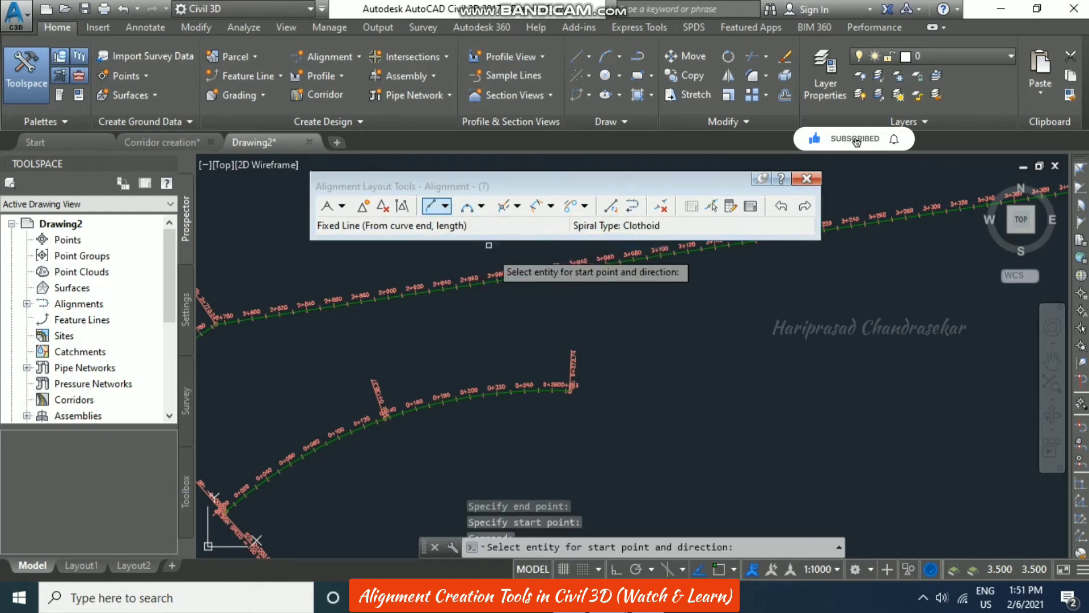
pyautogui.scroll(4, 573, 392)
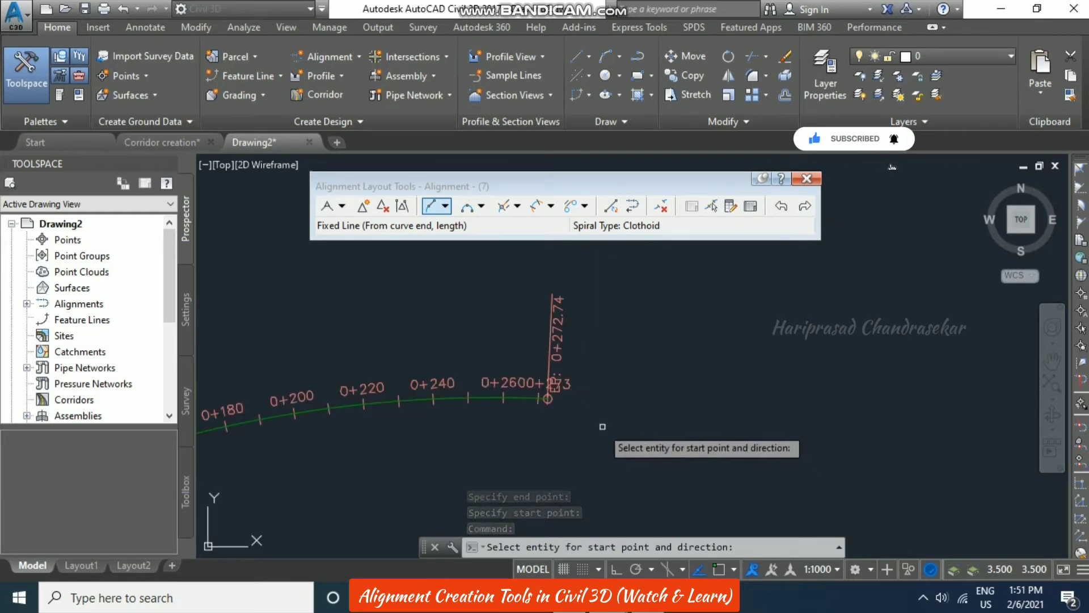
pyautogui.click(531, 399)
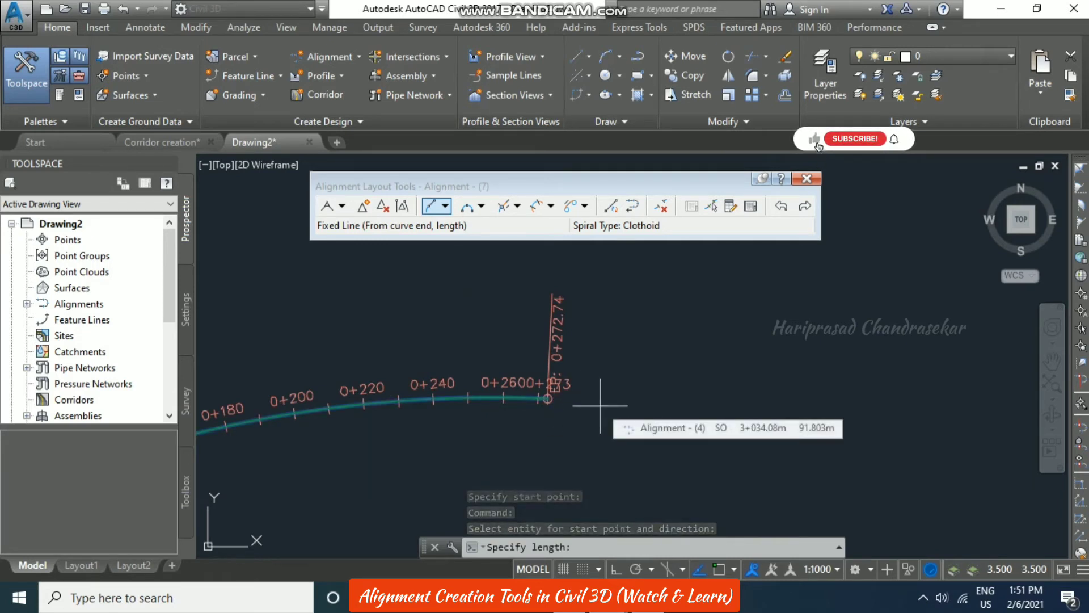
pyautogui.write('1000')
pyautogui.press('Return')
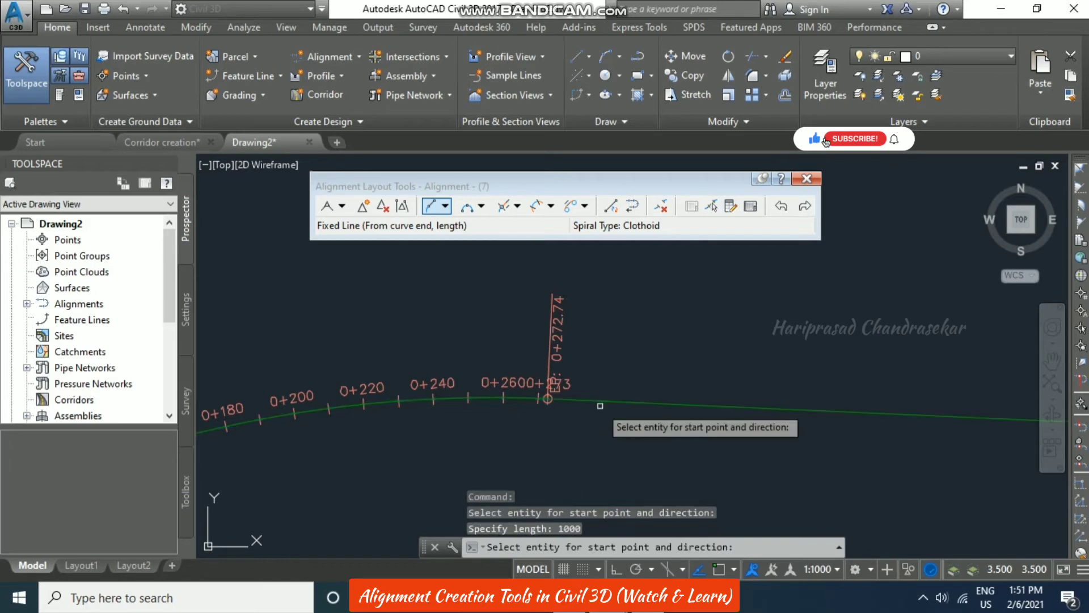
pyautogui.scroll(-5, 439, 383)
pyautogui.scroll(5, 439, 383)
pyautogui.press('Return')
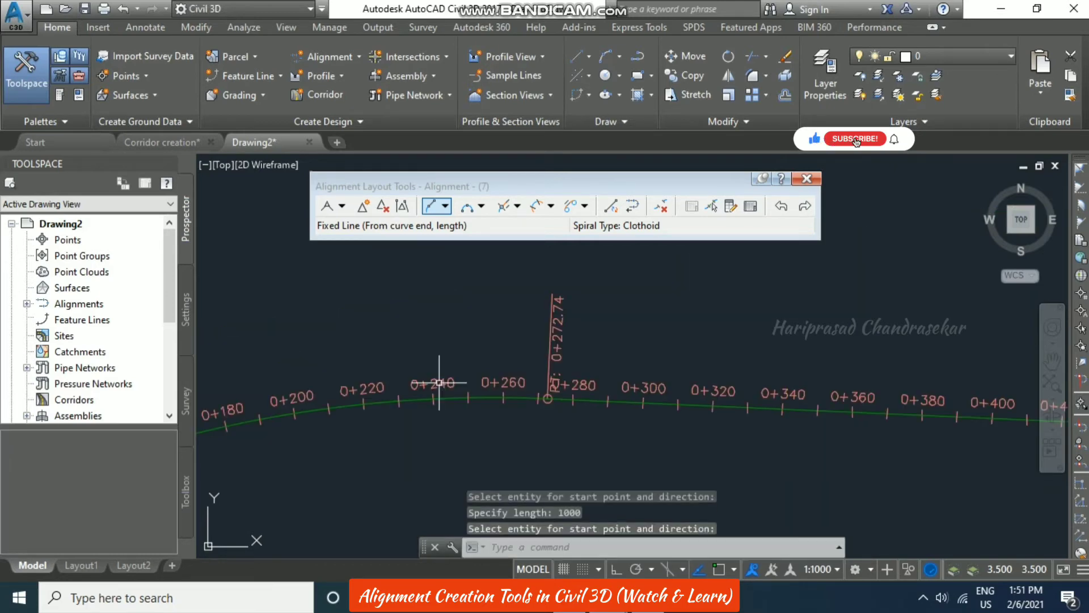
pyautogui.scroll(-5, 506, 353)
pyautogui.moveTo(633, 345); pyautogui.dragTo(527, 346, button='middle')
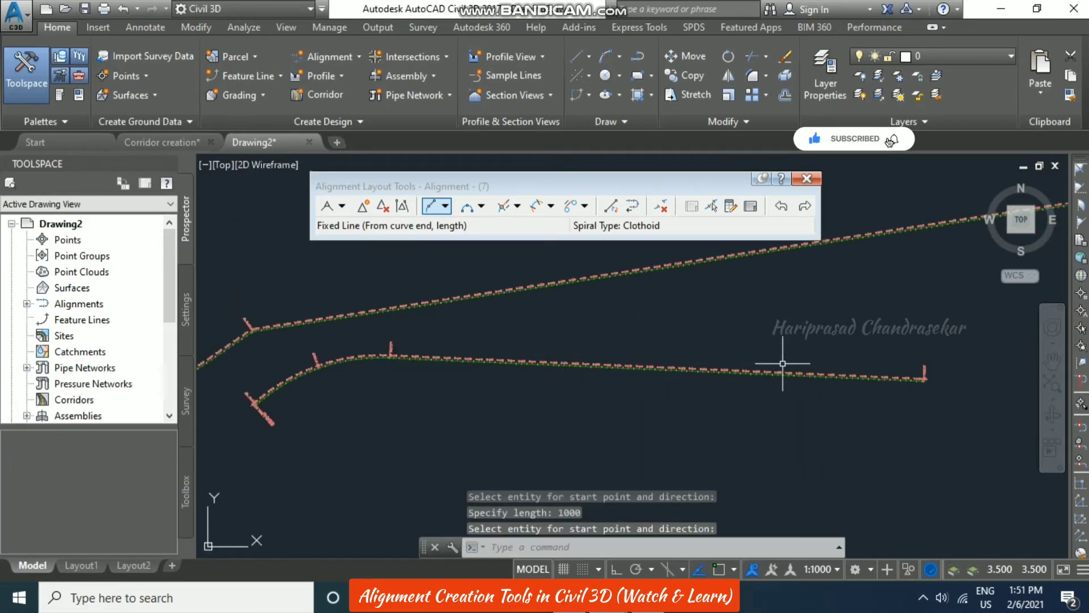
# End the current alignment layout and create a new alignment with the Alignment Creation Tools
pyautogui.press('Escape')
pyautogui.moveTo(782, 363); pyautogui.dragTo(709, 332, button='middle')
pyautogui.click(342, 53)
pyautogui.click(319, 81)
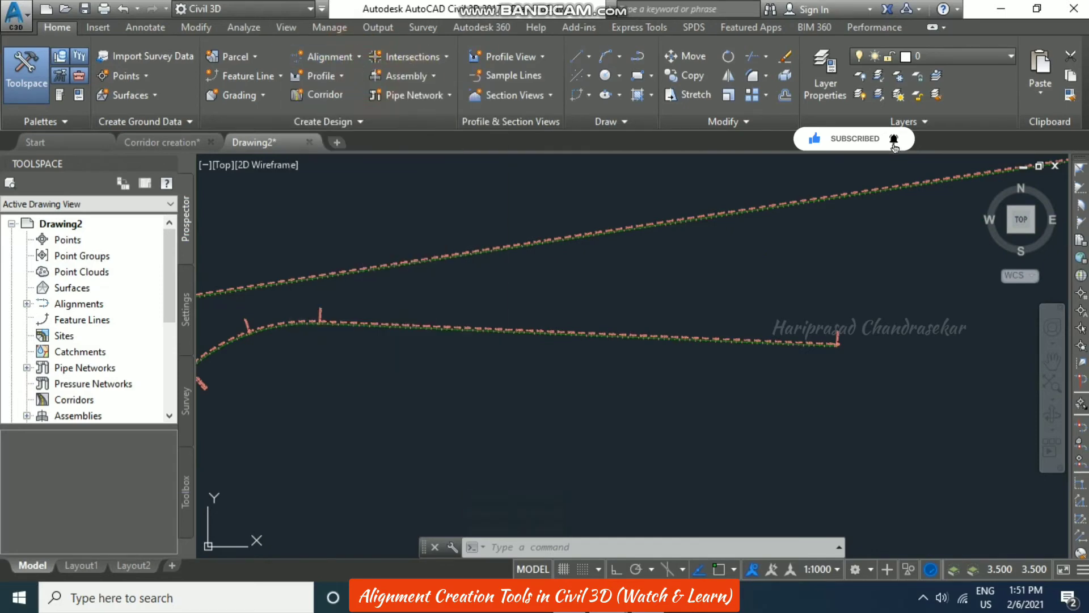
pyautogui.click(515, 521)
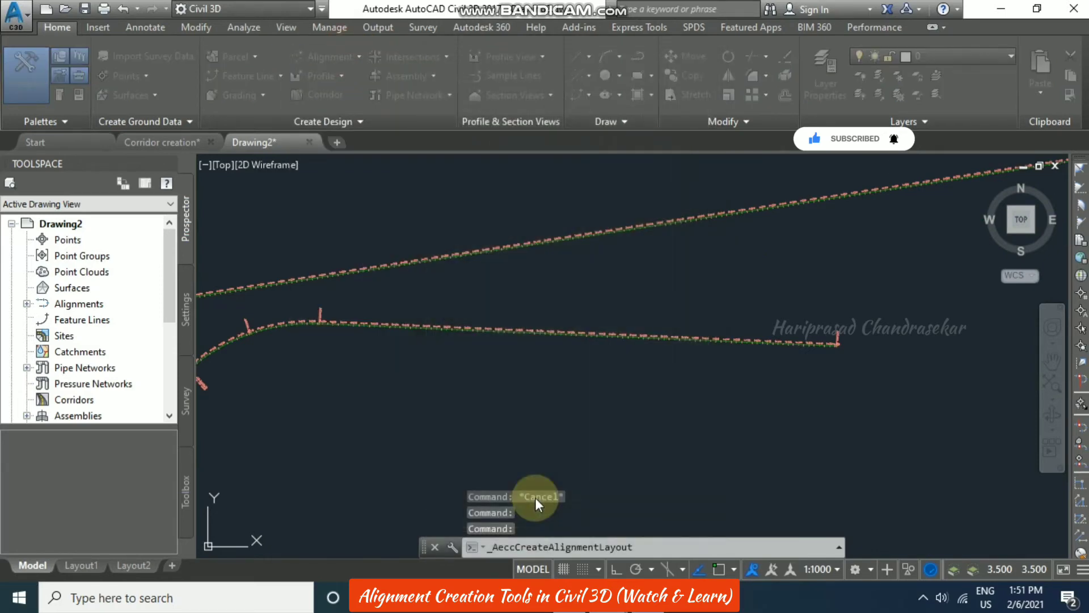
# Create a best-fit fixed line about 131 m long beyond the 1000 m line's end, from three points using the By clicking on the screen option
pyautogui.moveTo(710, 370); pyautogui.dragTo(486, 426, button='middle')
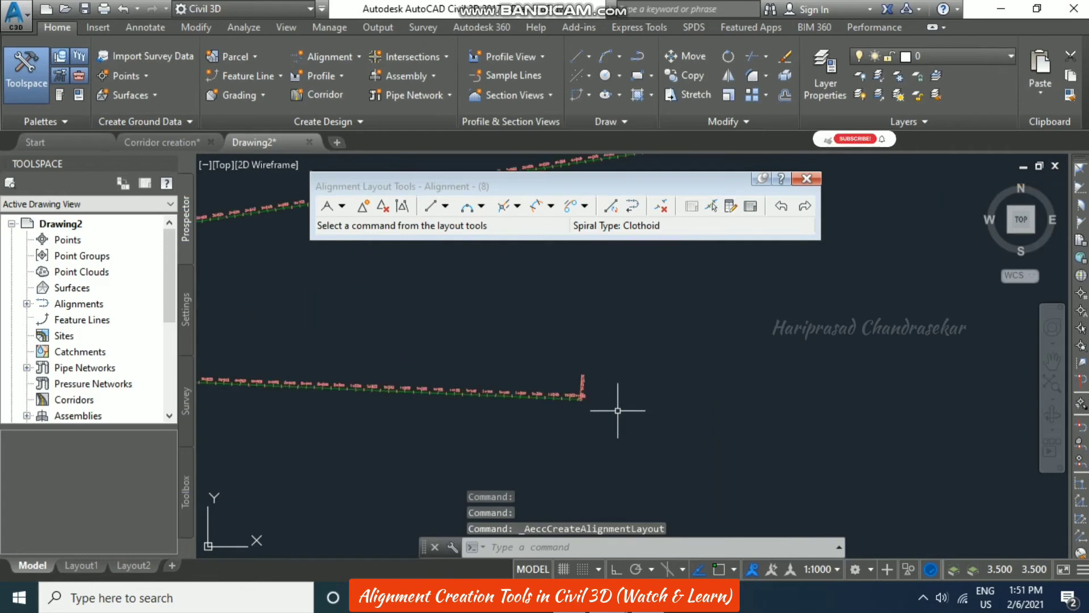
pyautogui.scroll(5, 618, 411)
pyautogui.click(482, 205)
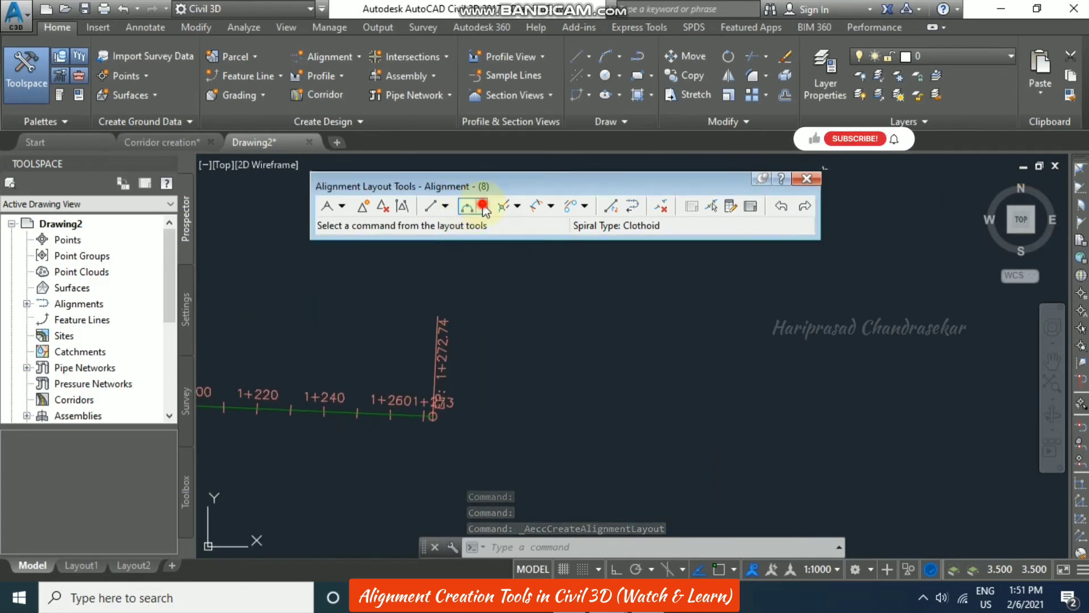
pyautogui.click(445, 207)
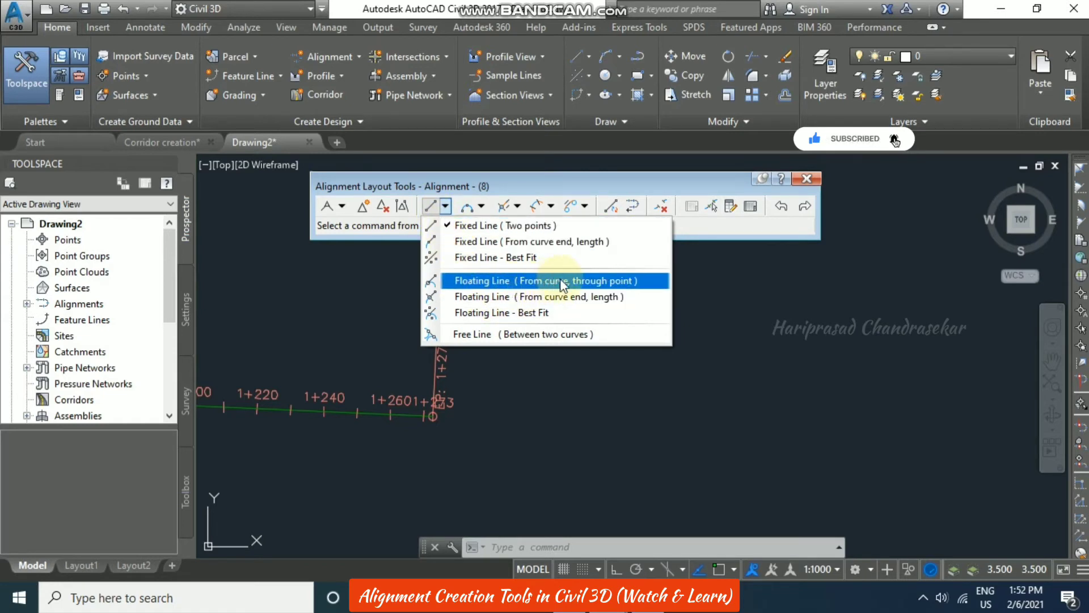
pyautogui.click(502, 258)
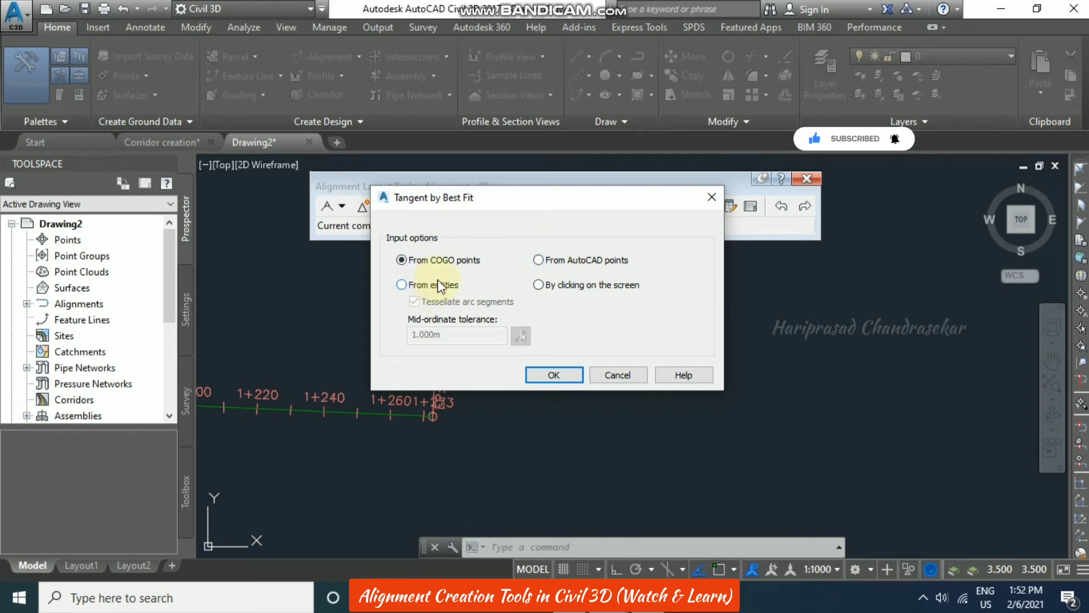
pyautogui.click(576, 284)
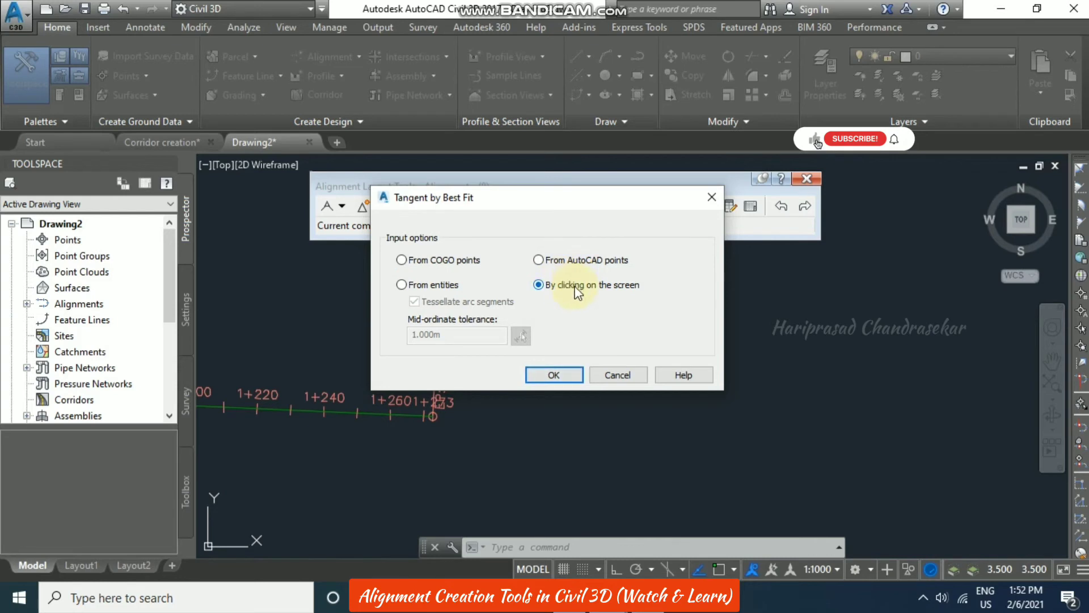
pyautogui.click(569, 375)
pyautogui.click(493, 476)
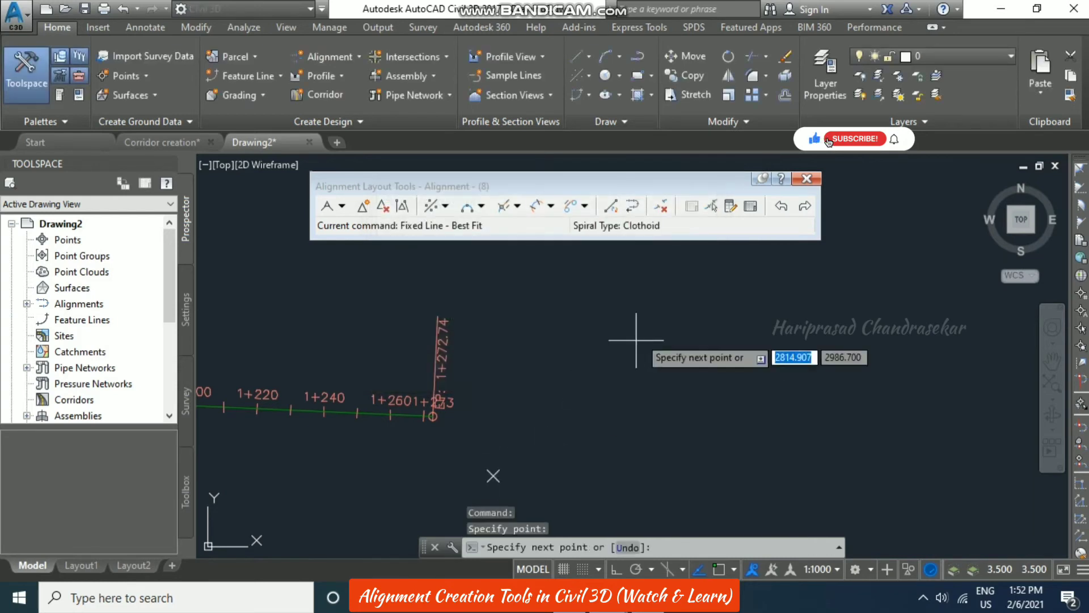
pyautogui.click(664, 309)
pyautogui.click(922, 387)
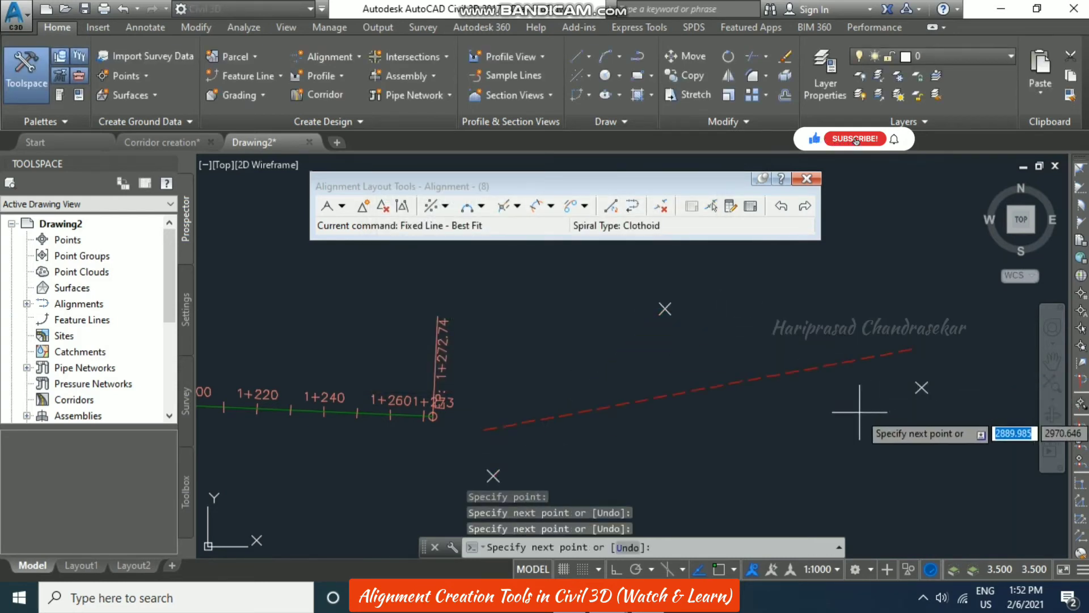
pyautogui.press('Return')
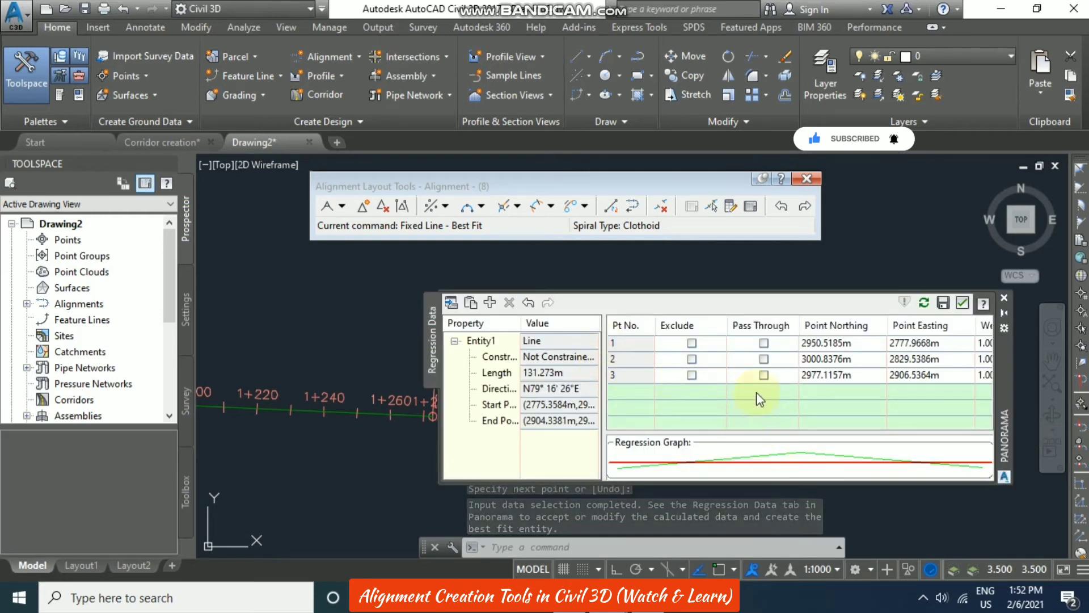
pyautogui.click(963, 303)
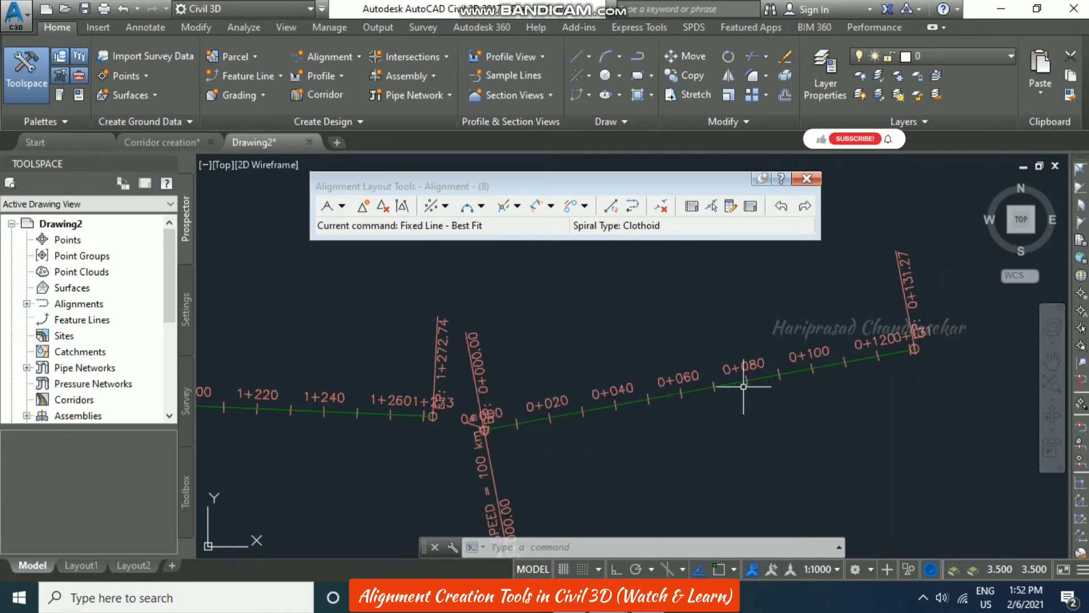
pyautogui.moveTo(730, 323); pyautogui.dragTo(600, 335, button='middle')
pyautogui.scroll(-2, 687, 327)
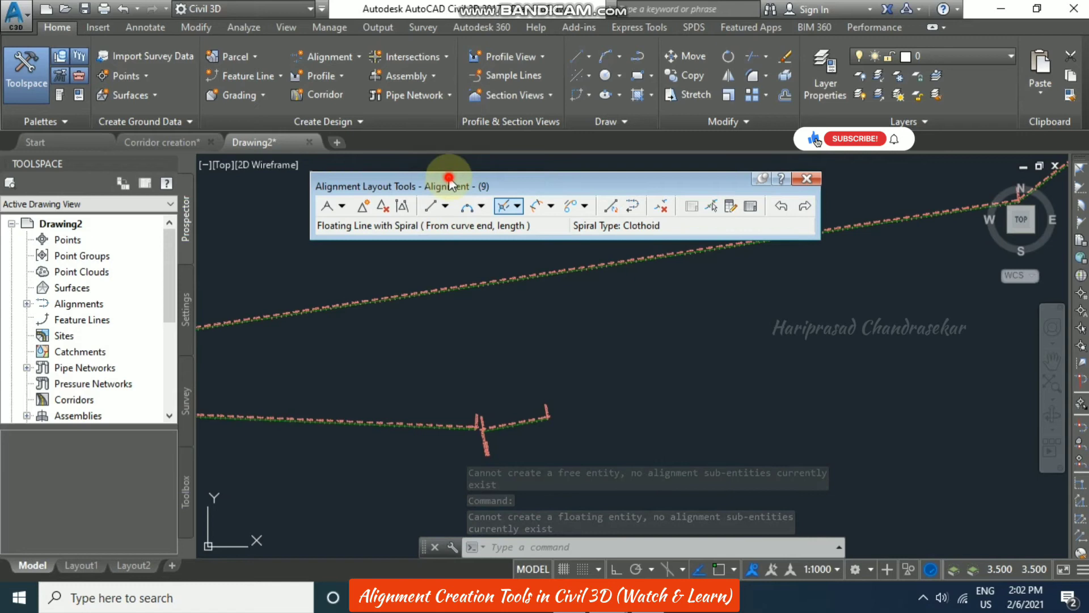
# Examine the available floating line with spiral, curve with spiral and spiral command variants in the Alignment Layout Tools
pyautogui.moveTo(357, 184); pyautogui.dragTo(387, 193)
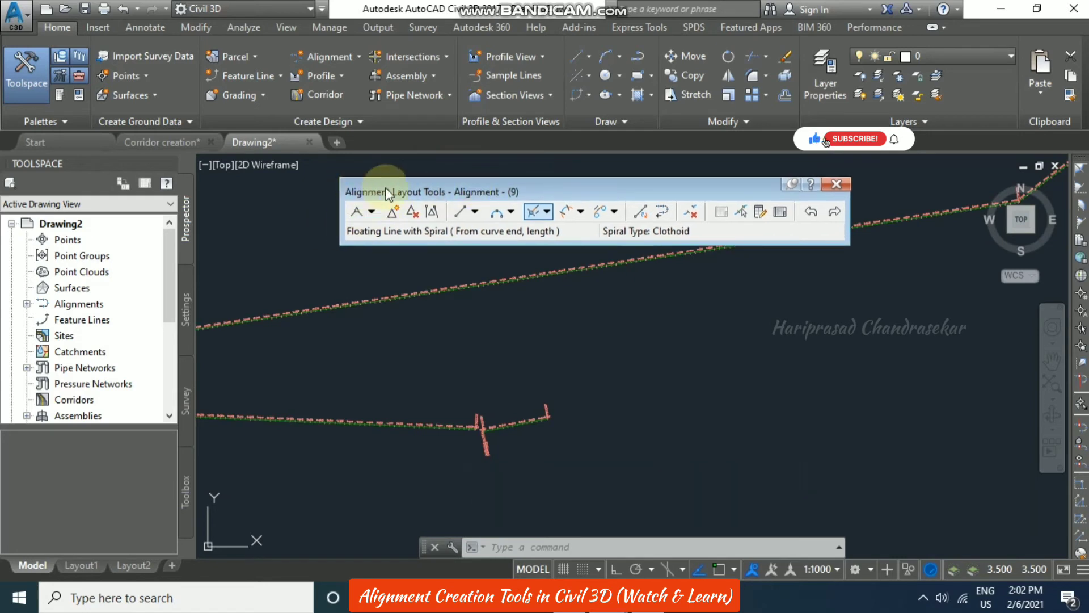
pyautogui.click(531, 211)
pyautogui.click(531, 211)
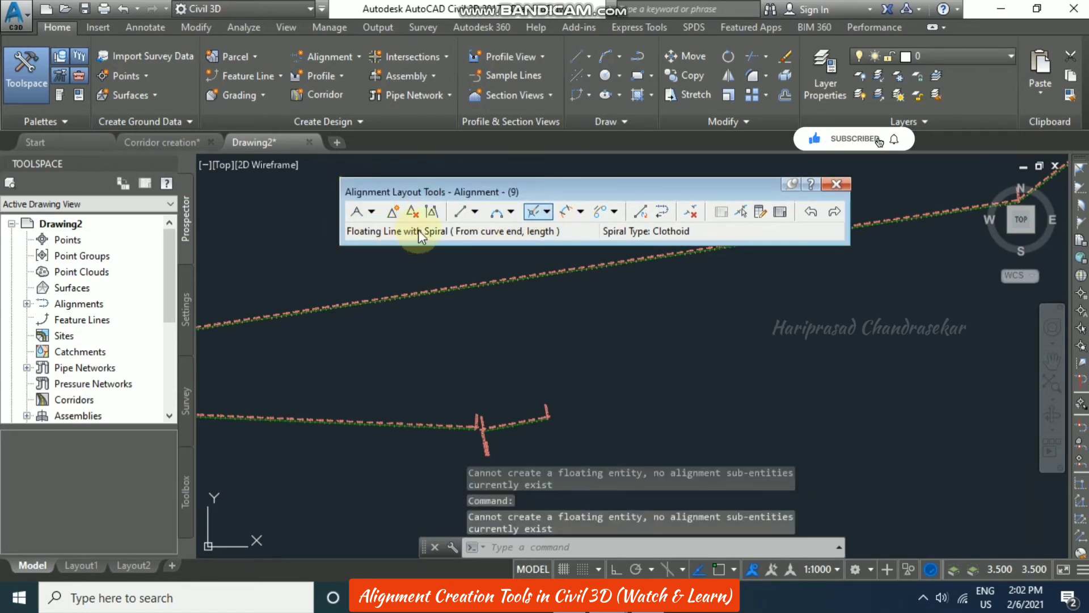
pyautogui.click(546, 212)
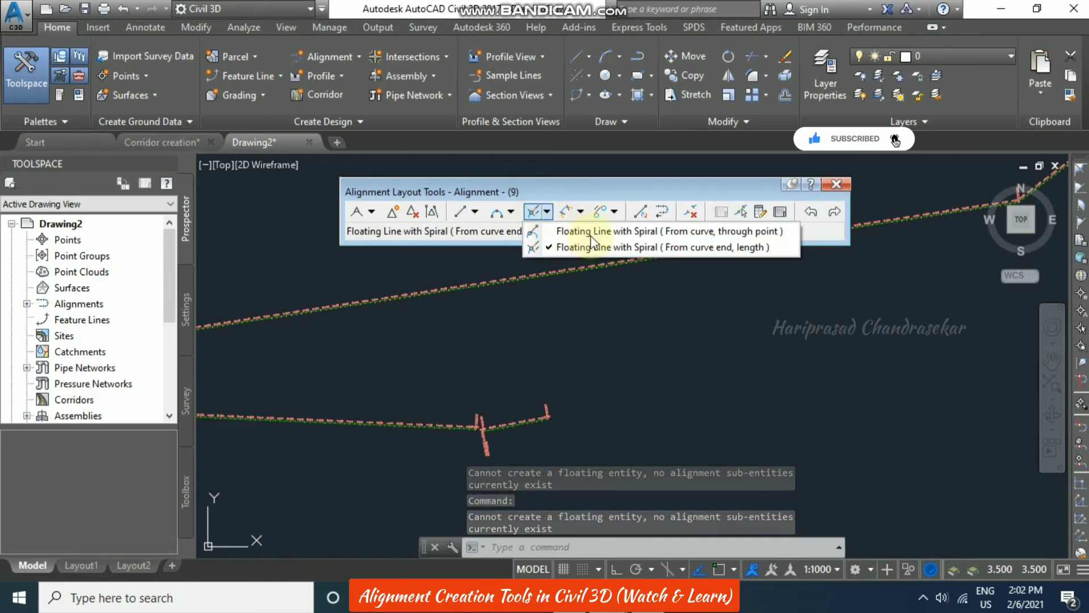
pyautogui.click(566, 213)
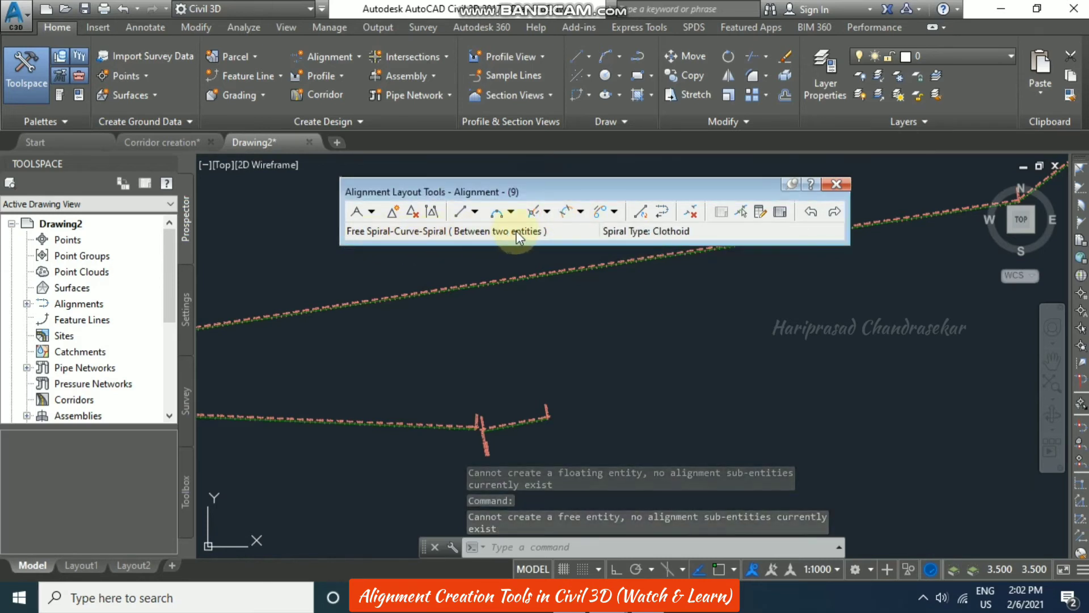
pyautogui.click(580, 211)
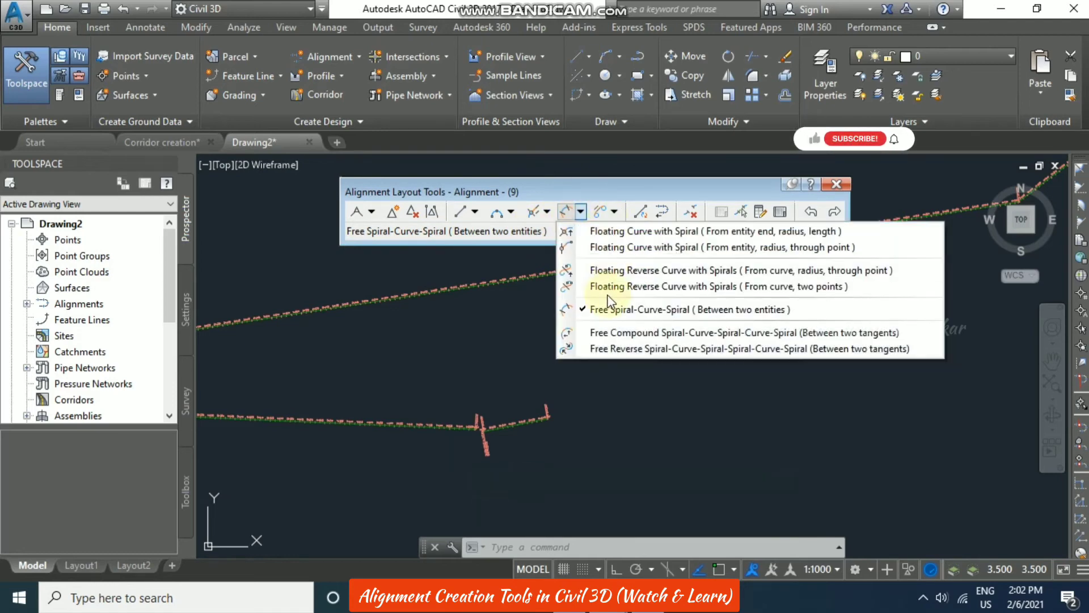
pyautogui.click(600, 212)
pyautogui.click(602, 214)
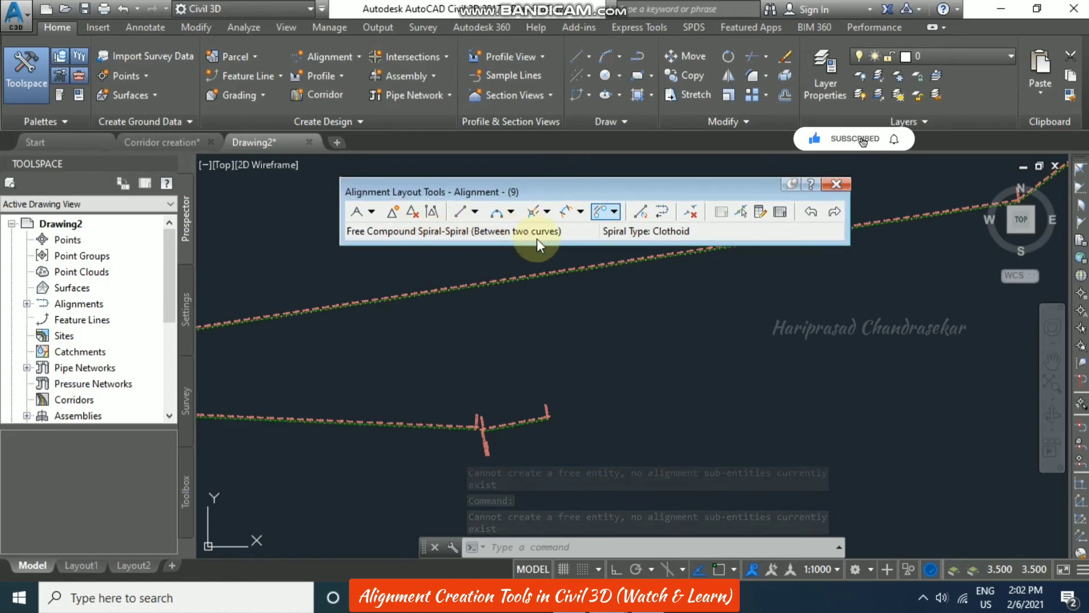
pyautogui.click(620, 212)
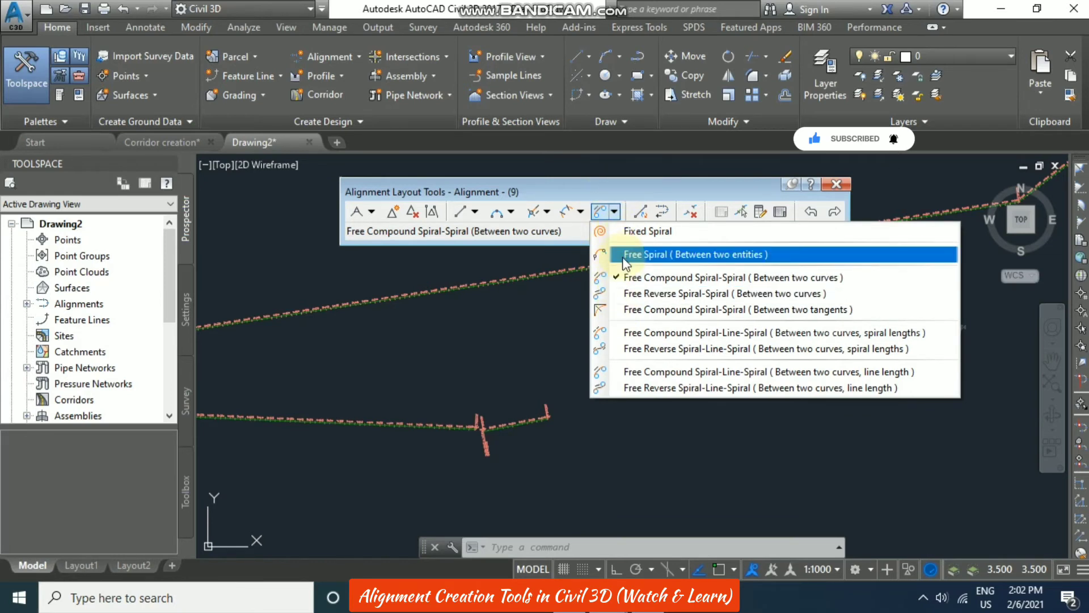
pyautogui.click(622, 183)
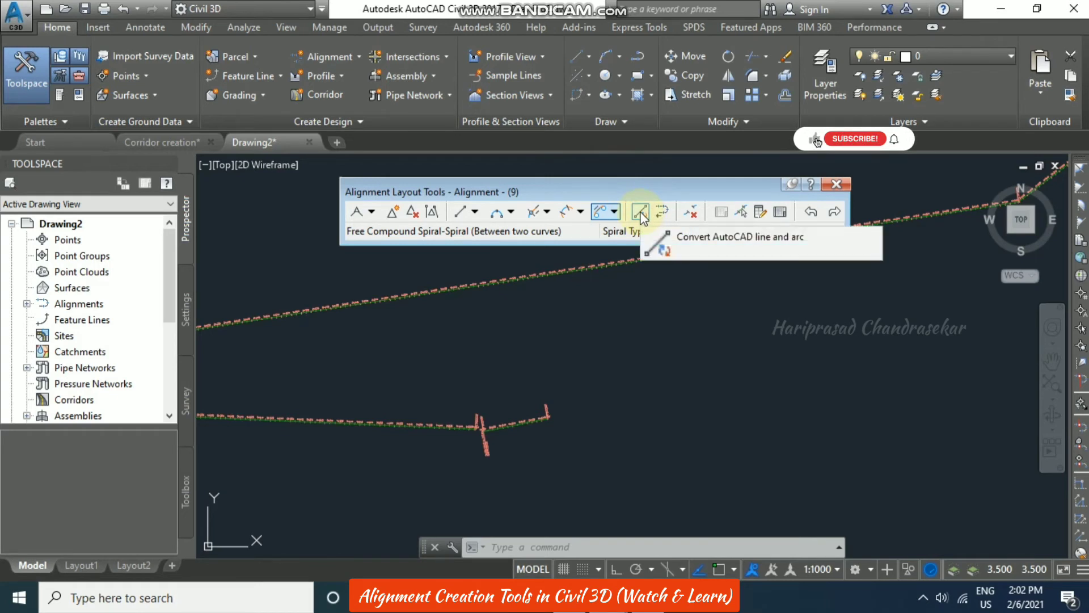
pyautogui.click(640, 213)
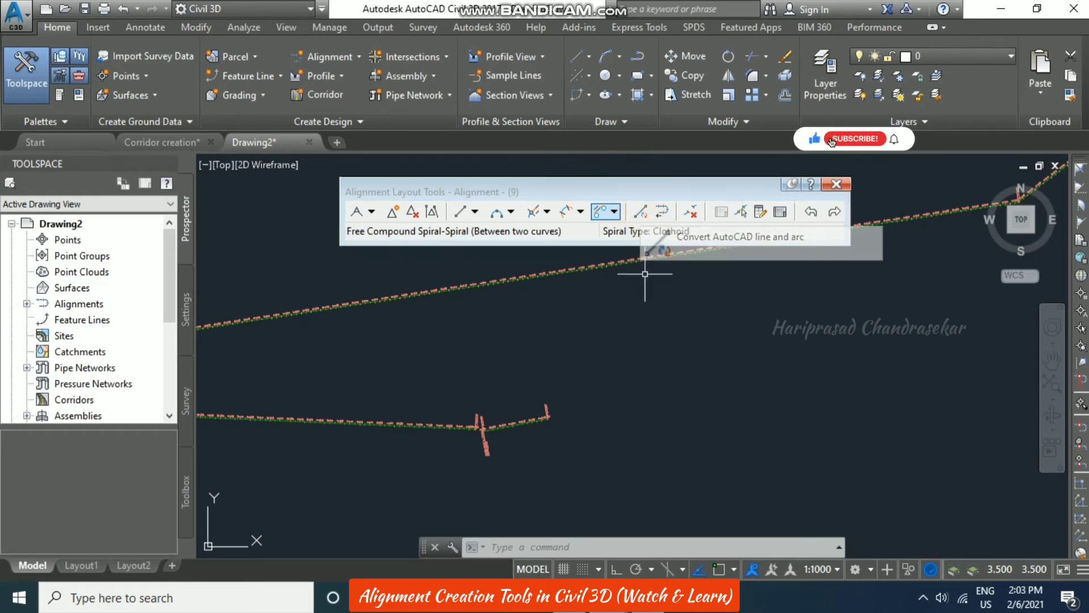
pyautogui.click(639, 212)
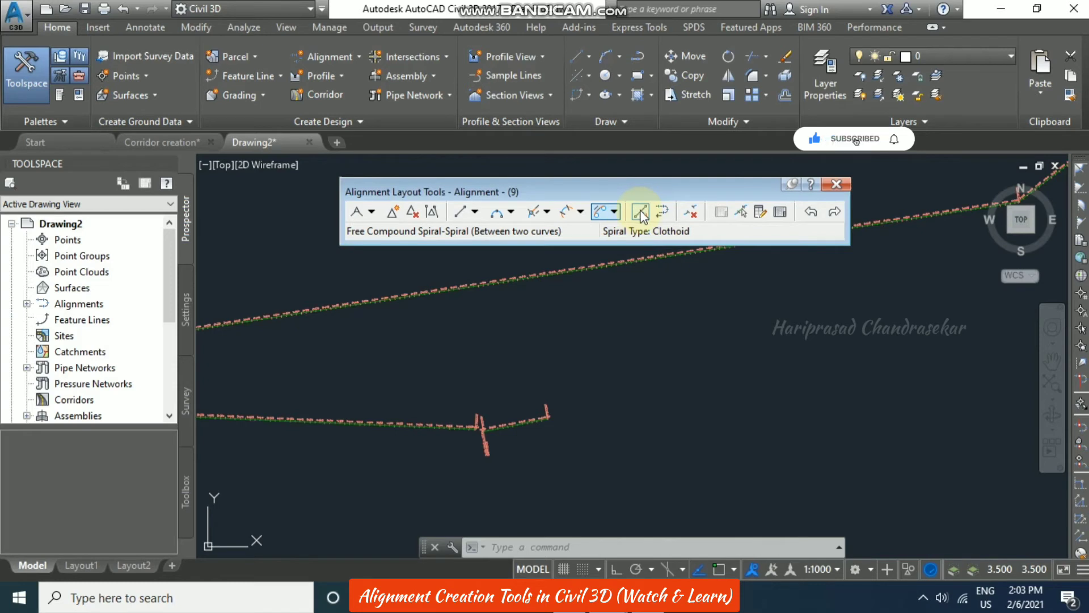
pyautogui.click(329, 56)
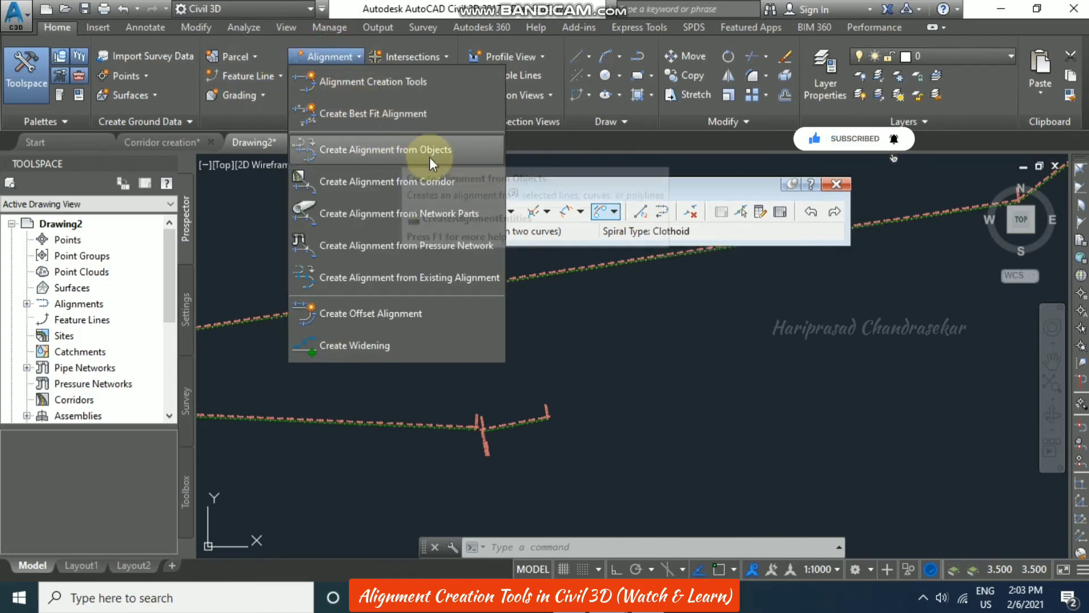
pyautogui.click(650, 305)
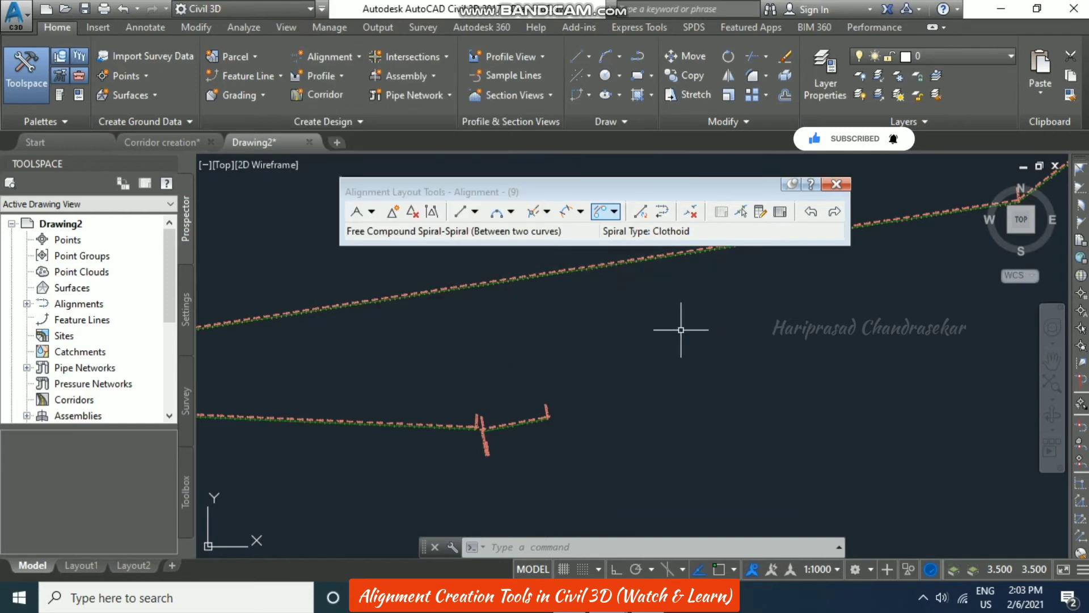
# Draw two connected AutoCAD lines in the empty area east of the short alignment, the first about 256 m long at about 43 degrees
pyautogui.write('L')
pyautogui.press('Return')
pyautogui.click(661, 400)
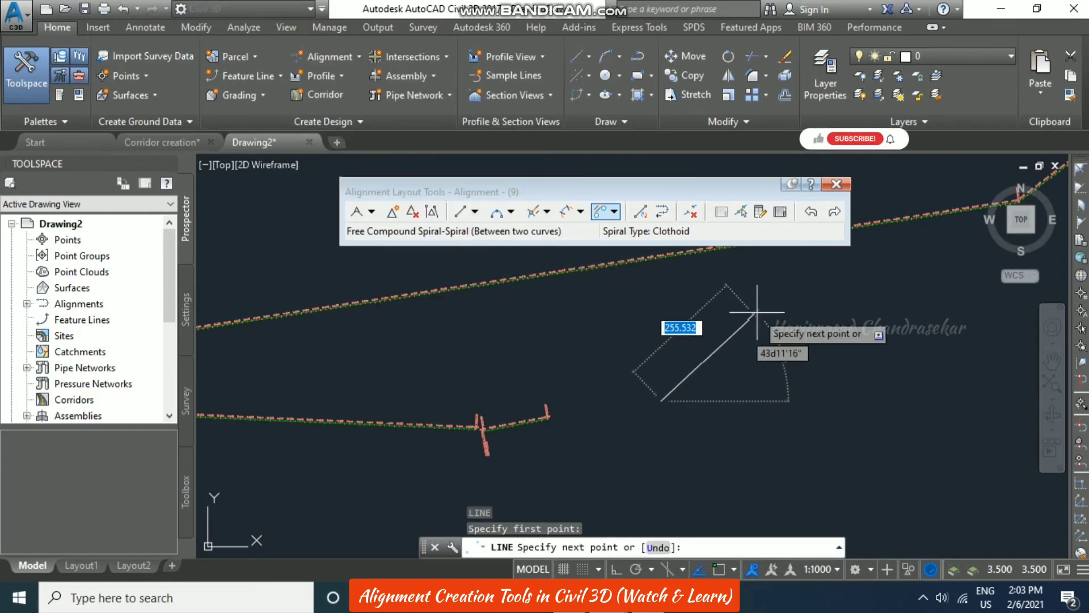
pyautogui.click(757, 312)
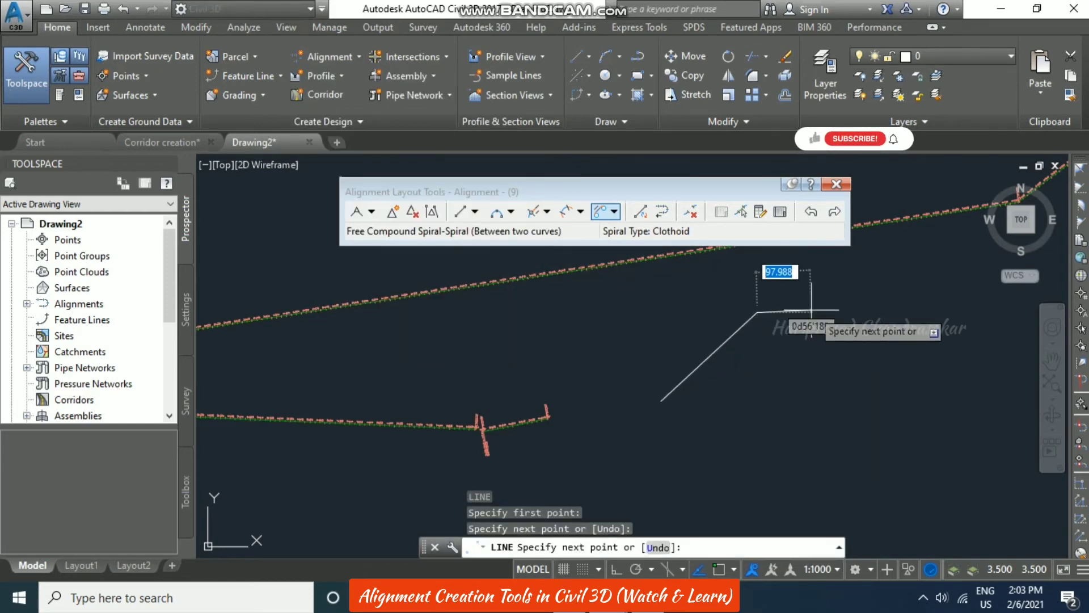
pyautogui.click(912, 341)
pyautogui.press('Escape')
# Fillet the corner between the two new lines with a radius of 100
pyautogui.write('f')
pyautogui.press('Return')
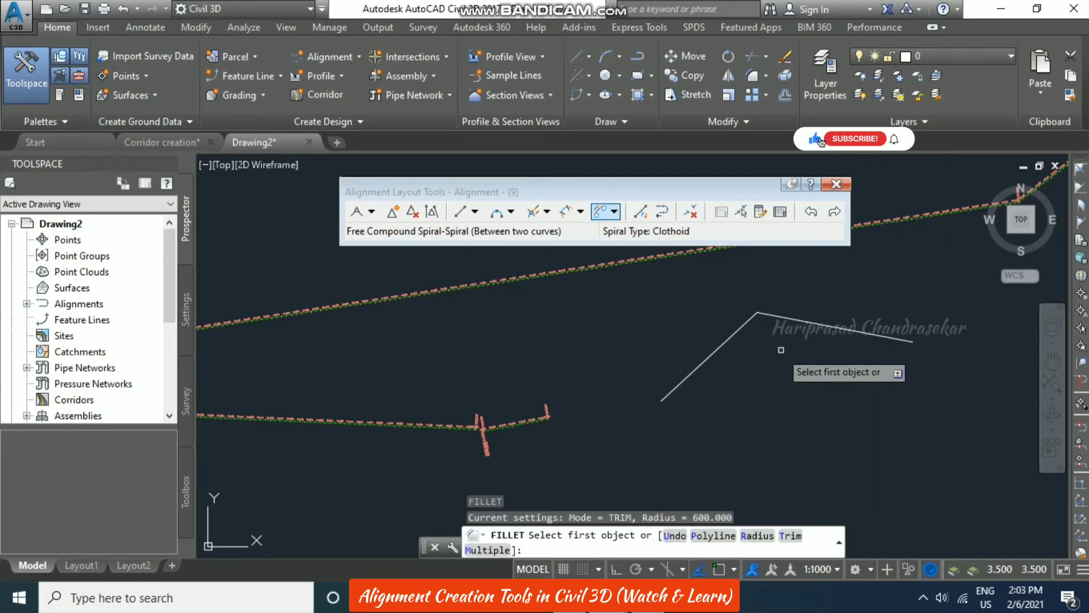
pyautogui.click(769, 536)
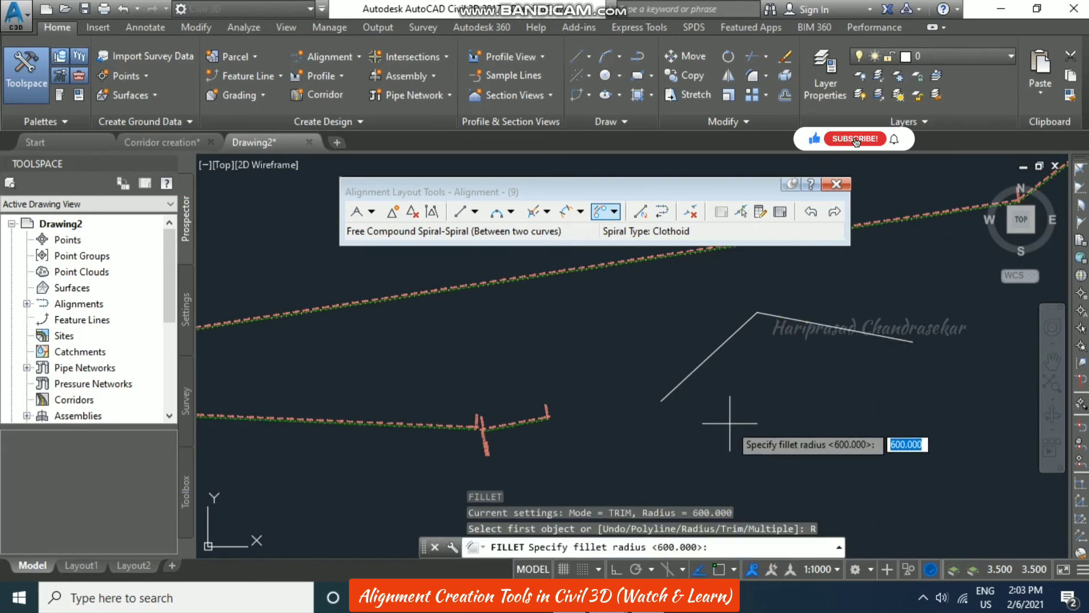
pyautogui.write('100')
pyautogui.press('Return')
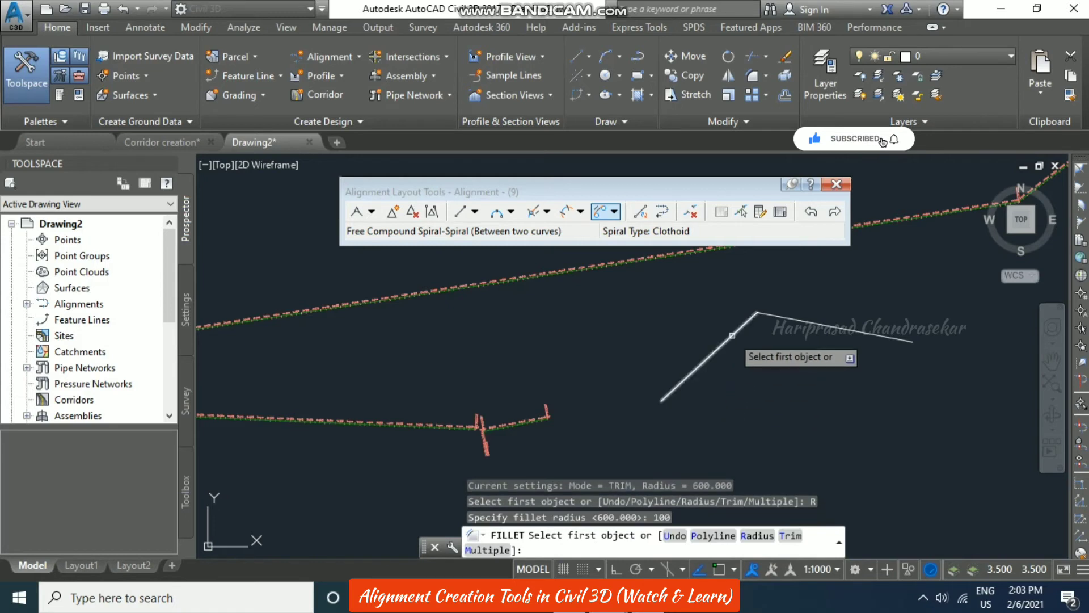
pyautogui.click(735, 335)
pyautogui.click(808, 323)
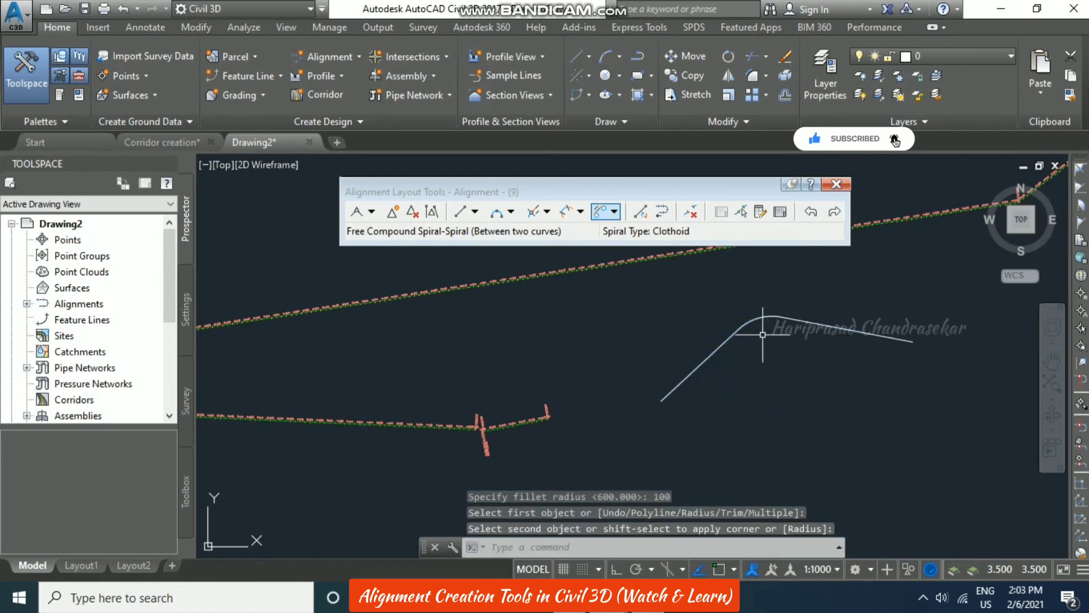
# Convert the filleted lines and arc into alignment entities with Convert AutoCAD line and arc
pyautogui.click(641, 213)
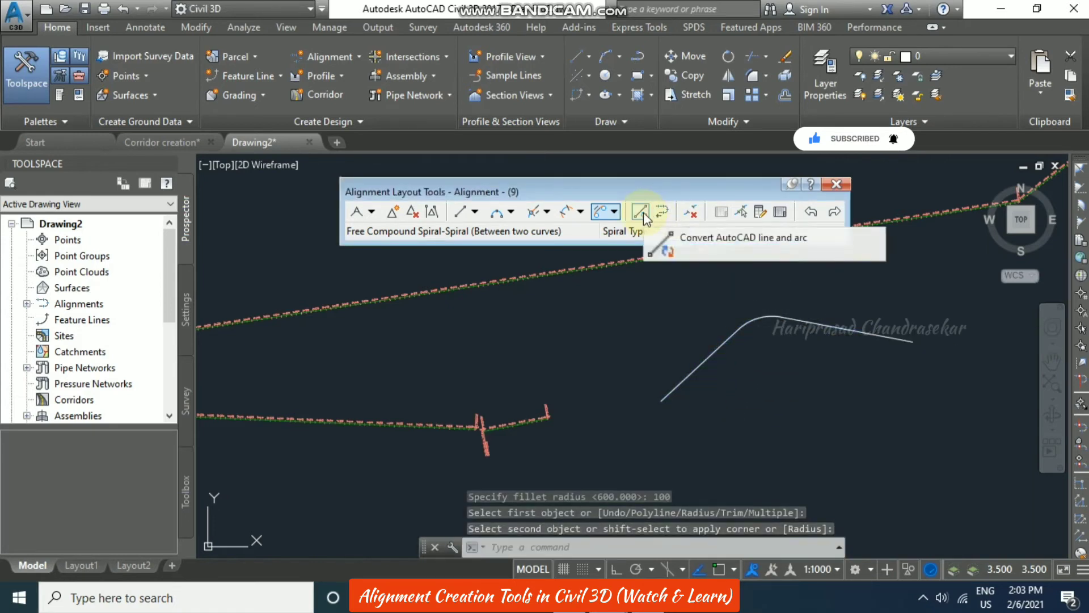
pyautogui.click(722, 344)
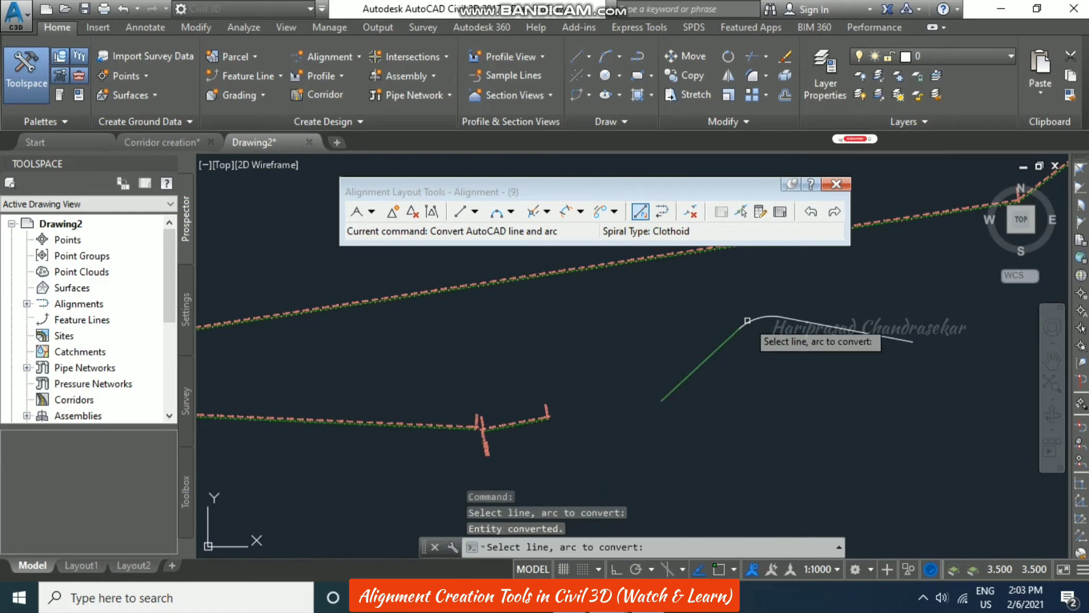
pyautogui.click(757, 319)
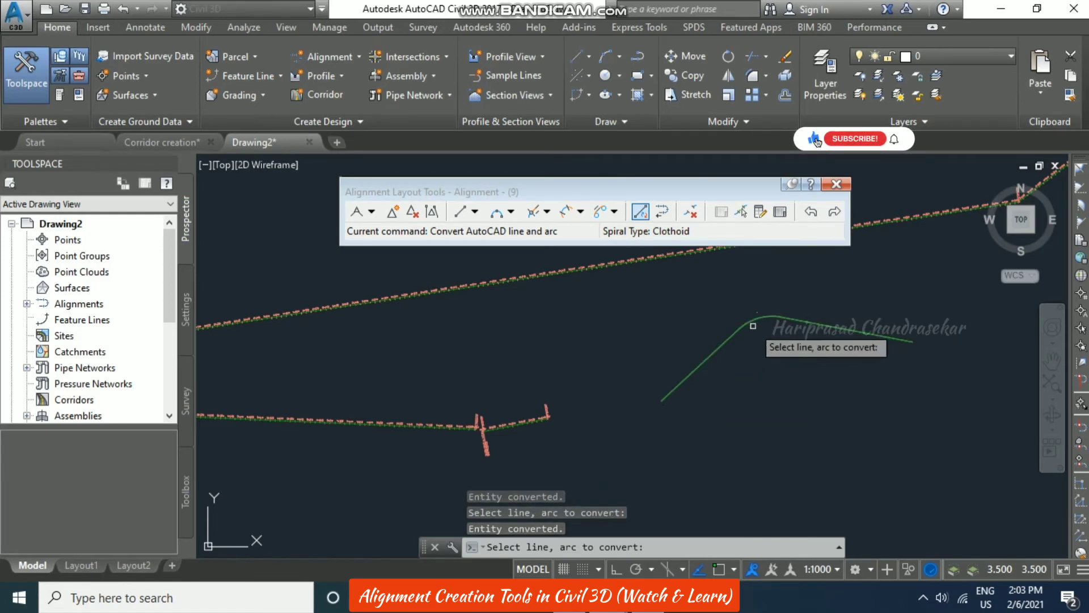
pyautogui.press('Return')
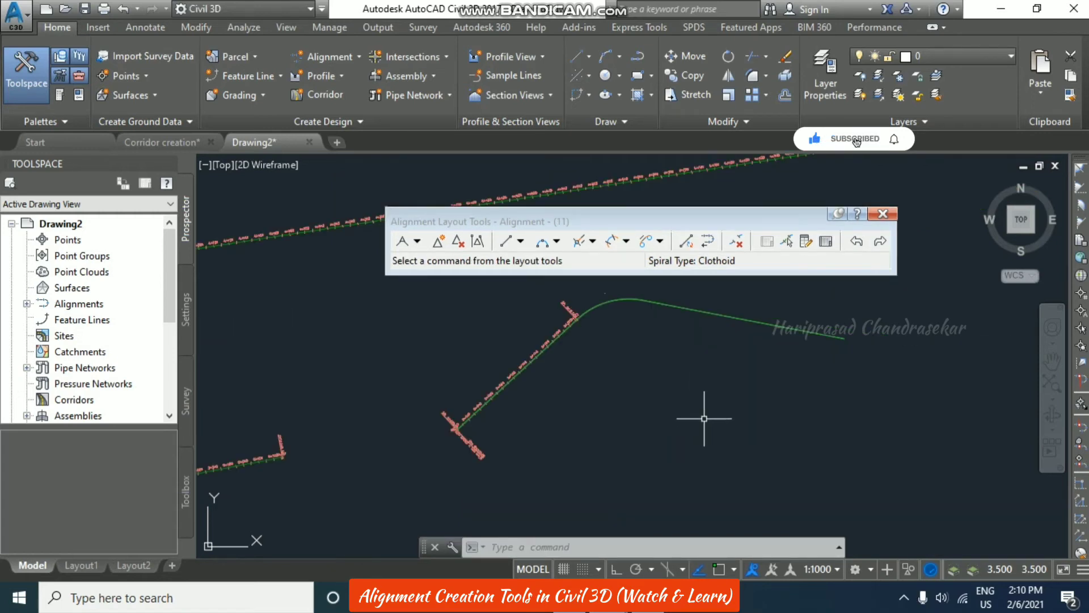
# Try to reverse the direction of the short best-fit alignment's line with Reverse Sub-entity Direction
pyautogui.click(722, 241)
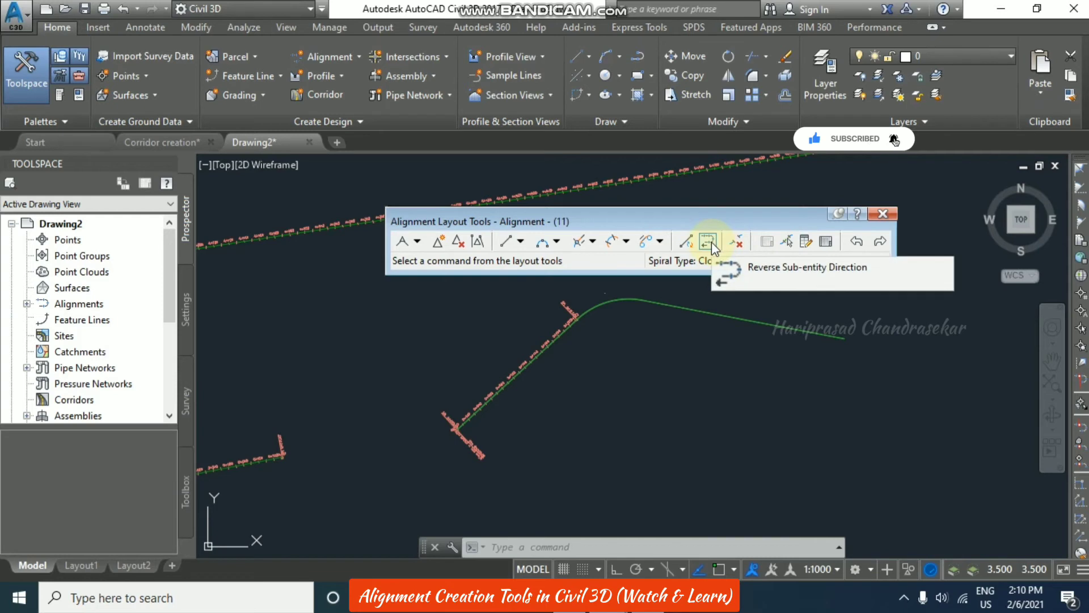
pyautogui.click(709, 242)
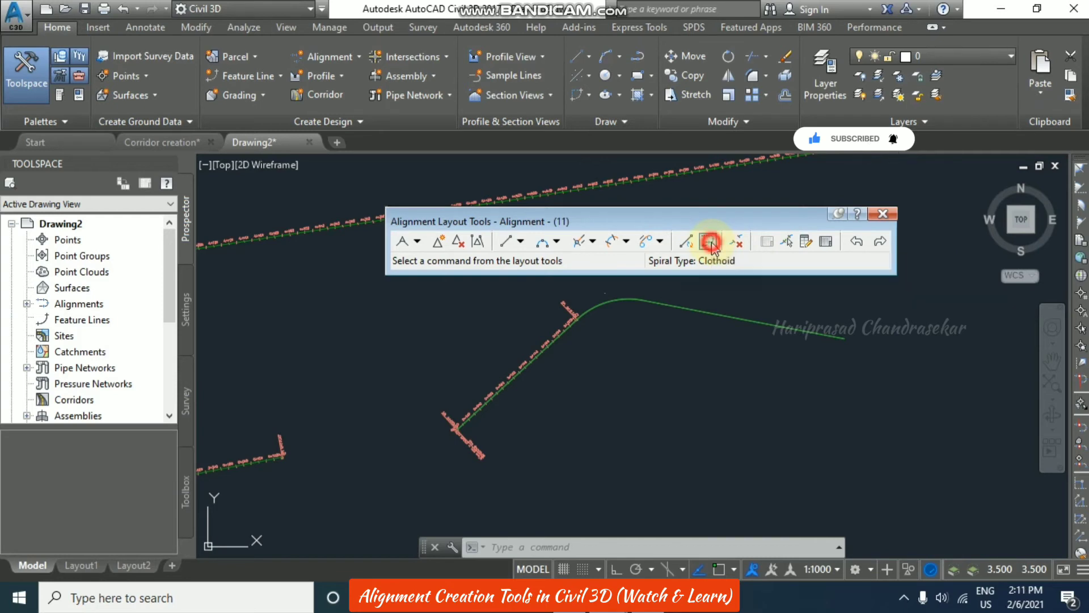
pyautogui.moveTo(394, 341); pyautogui.dragTo(420, 431, button='middle')
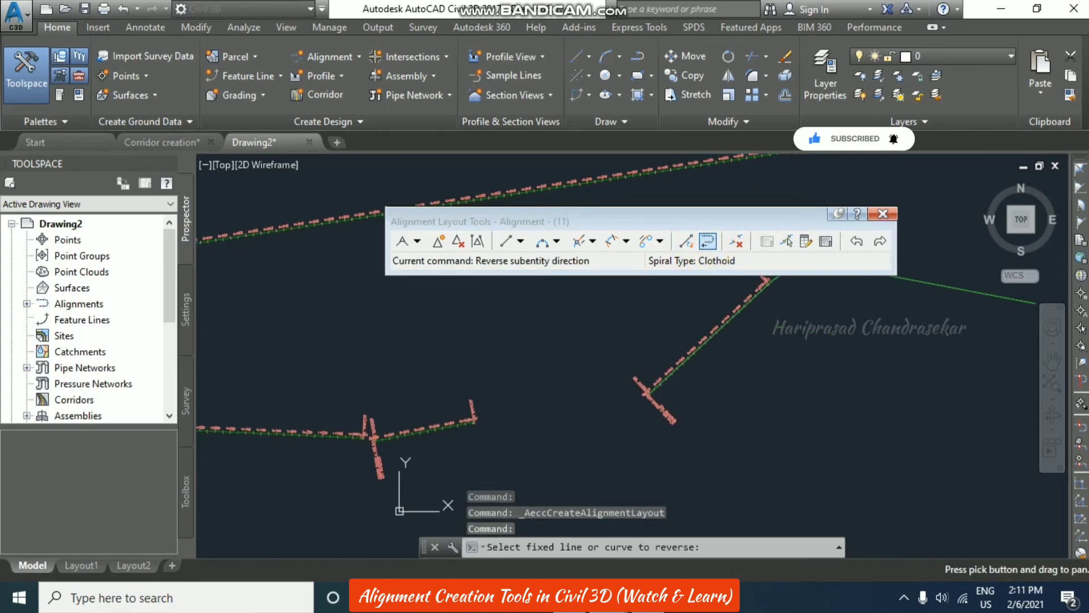
pyautogui.scroll(3, 423, 431)
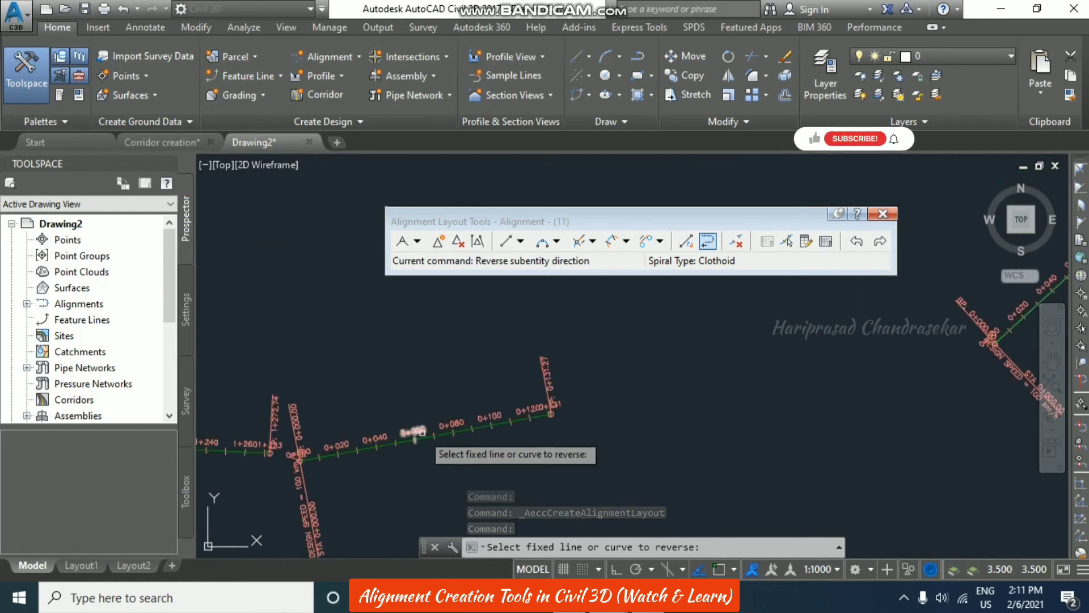
pyautogui.click(426, 438)
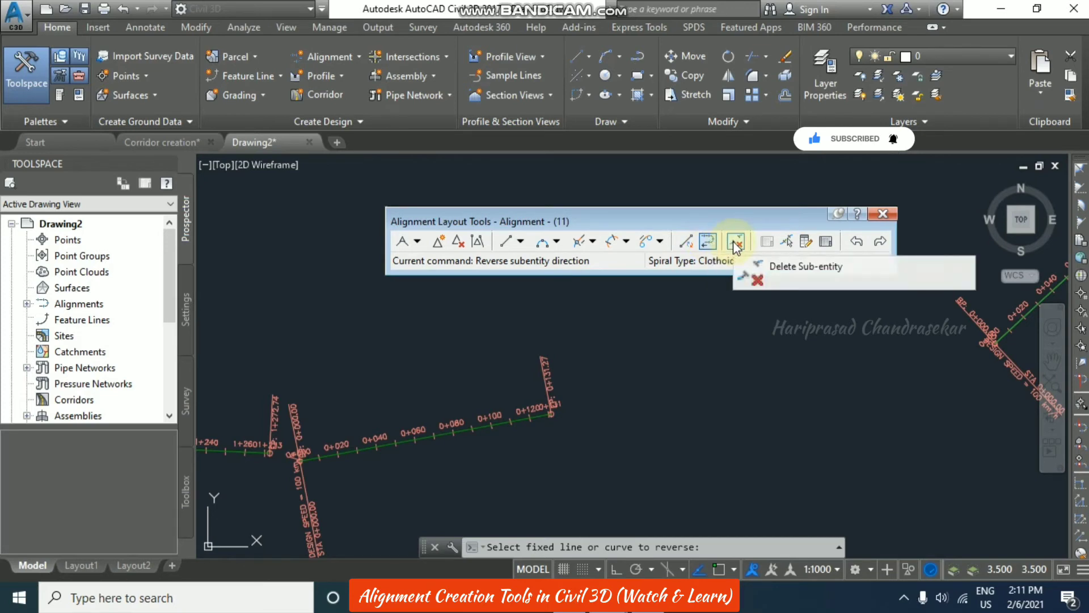
# Inspect the Alignment entities table and close the Alignment Layout Tools
pyautogui.click(828, 240)
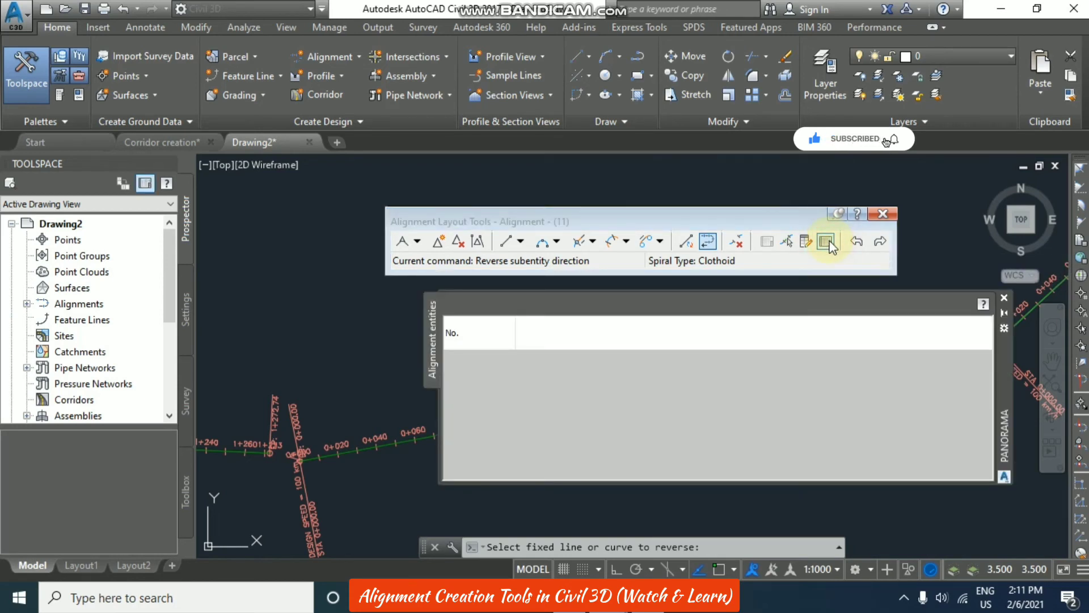
pyautogui.click(1005, 298)
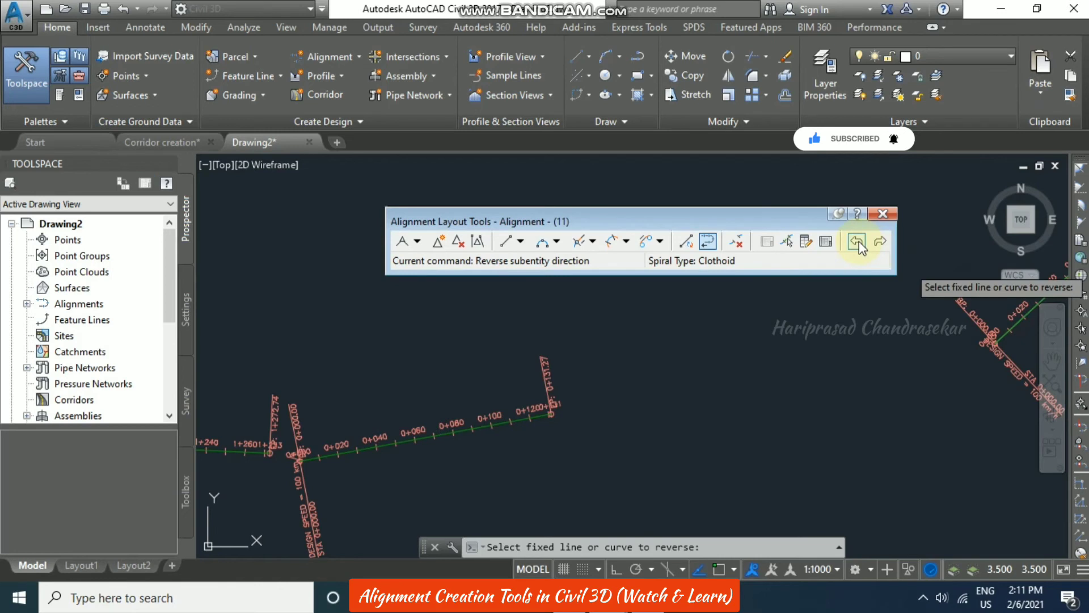
pyautogui.click(883, 214)
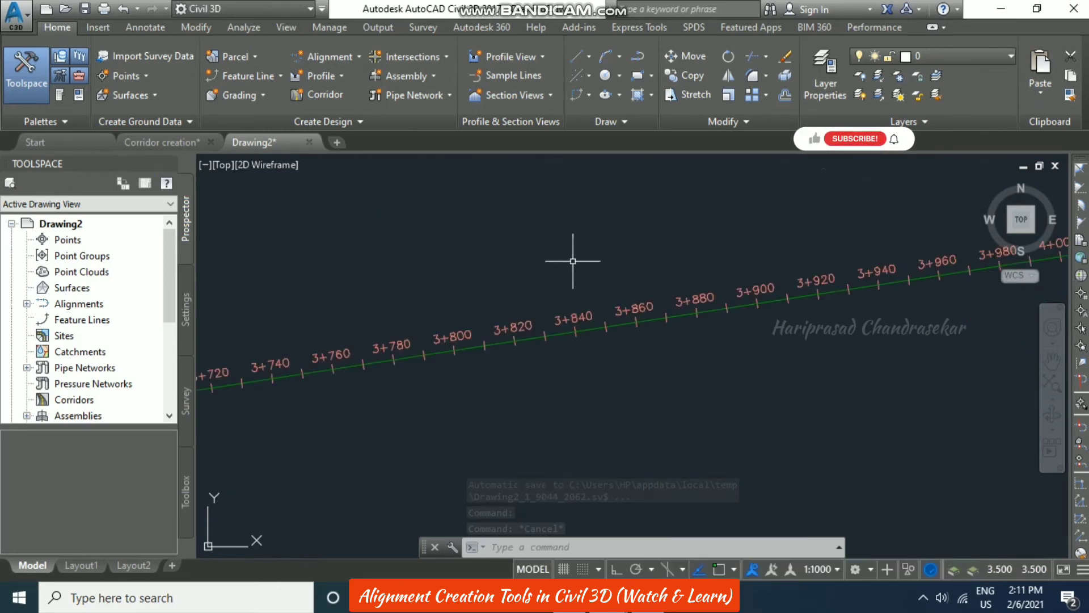
# Examine the options and available input types of Create Best Fit Alignment, and cancel without creating an alignment
pyautogui.click(332, 58)
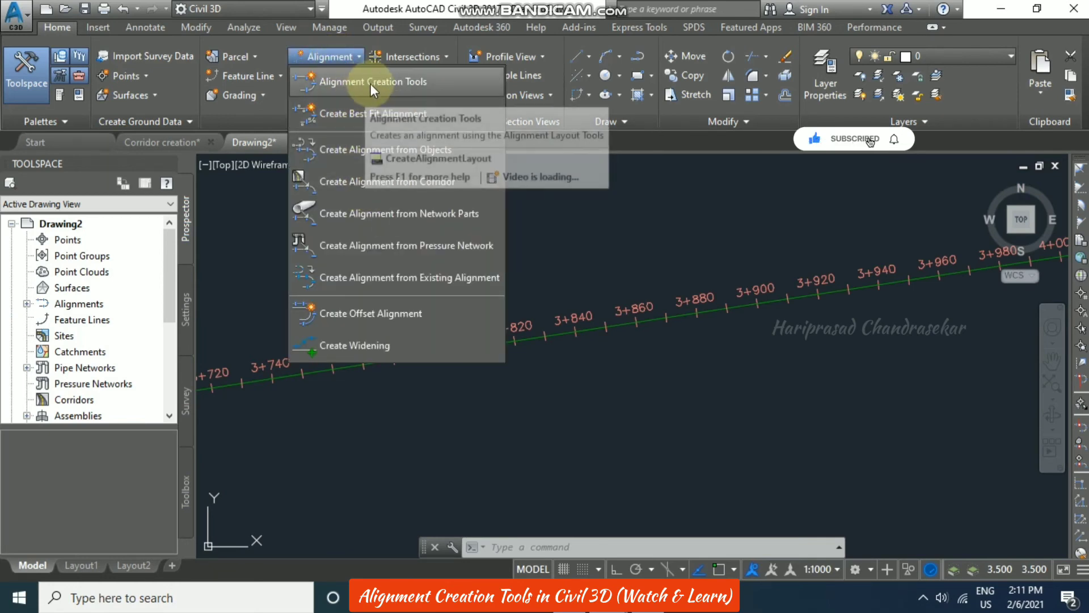
pyautogui.click(366, 115)
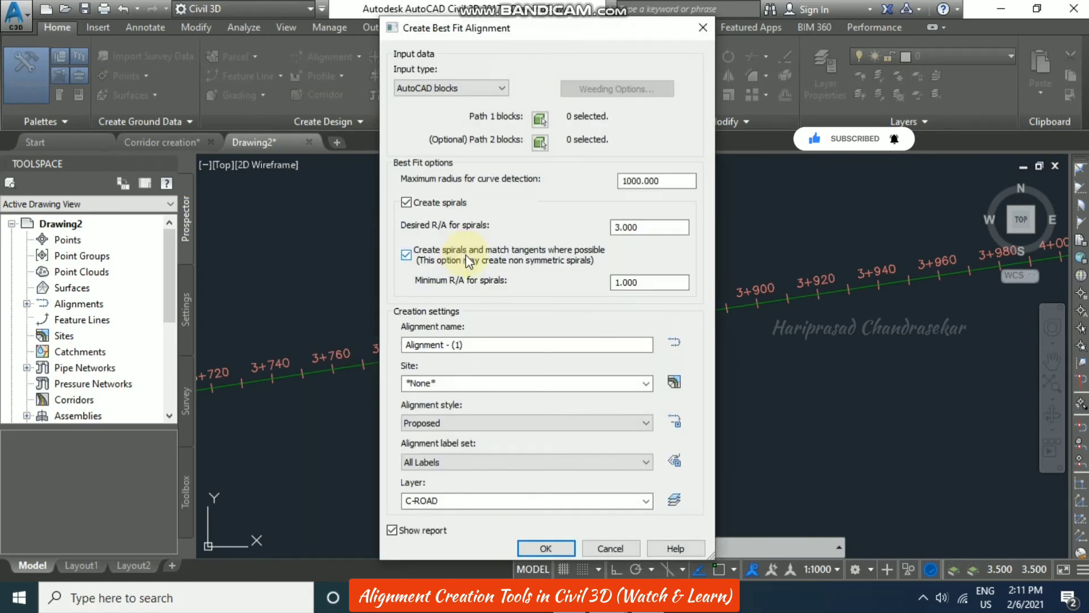
pyautogui.click(489, 88)
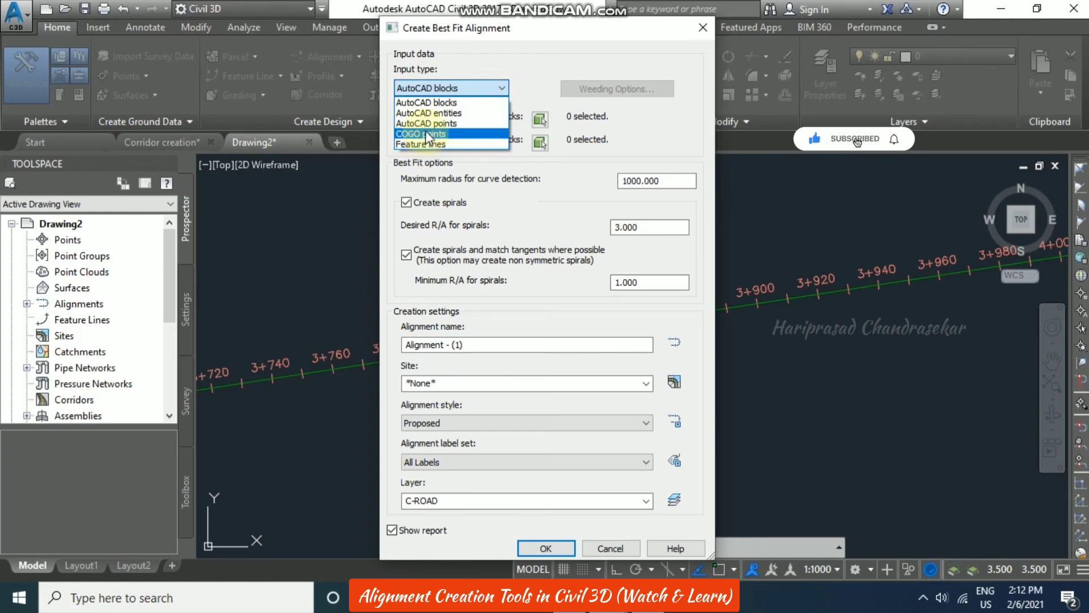
pyautogui.click(619, 547)
pyautogui.click(606, 546)
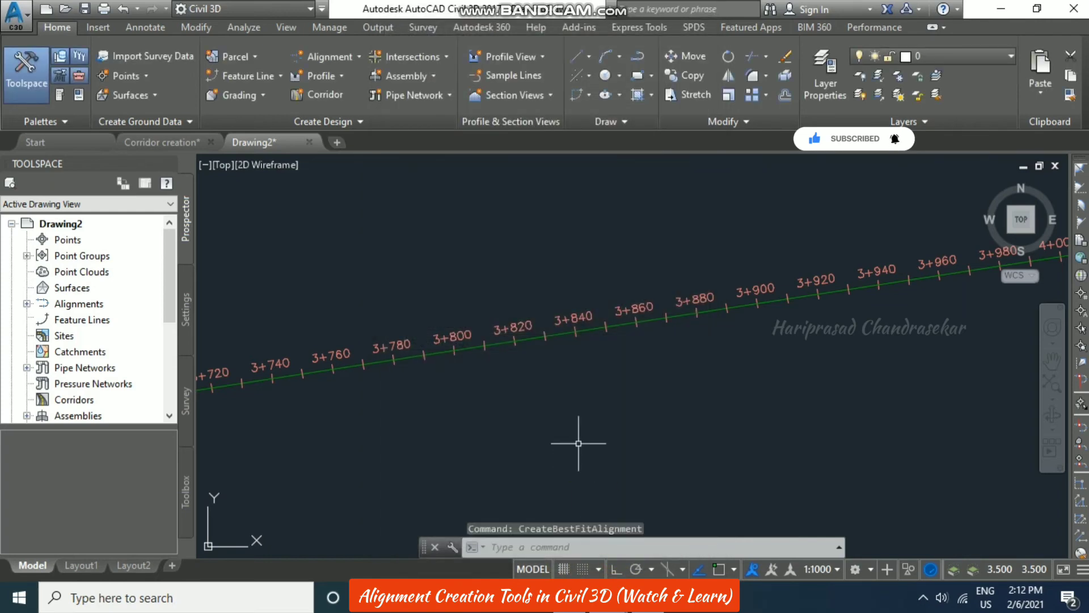
pyautogui.write('point')
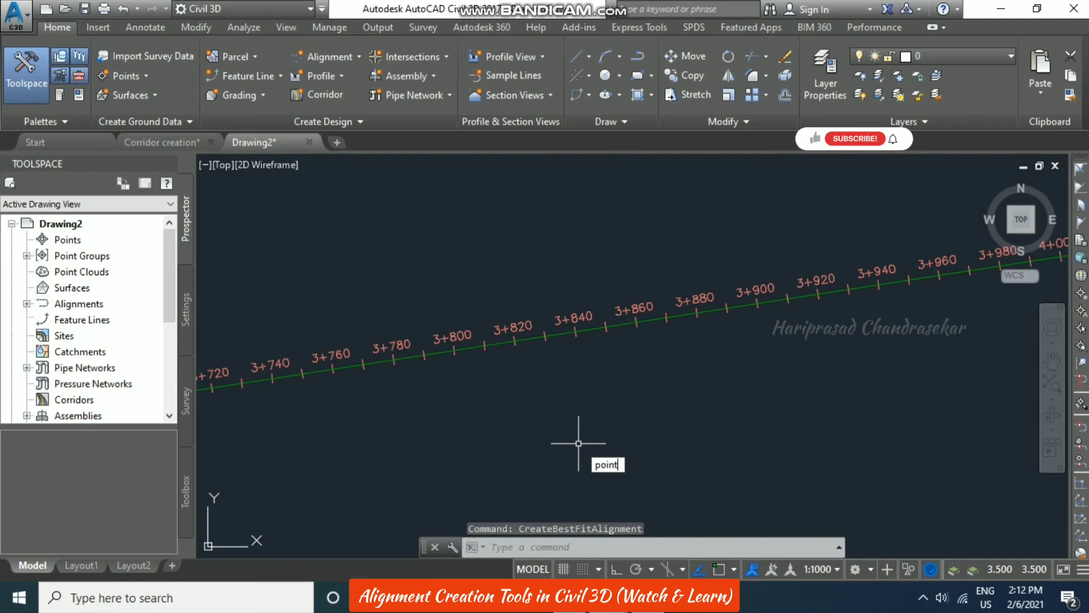
pyautogui.press('Escape')
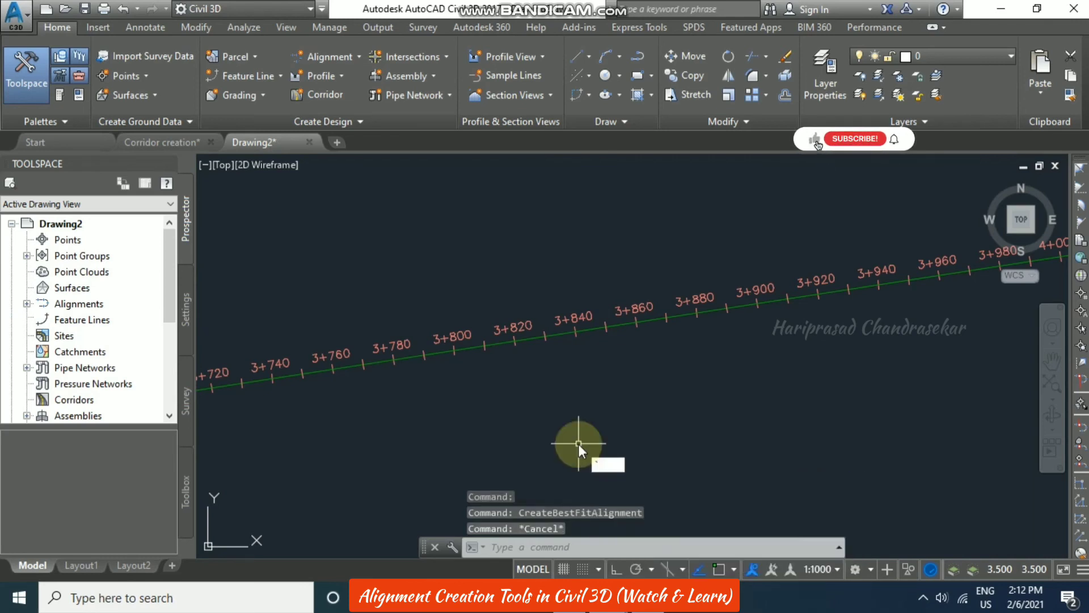
pyautogui.press('Escape')
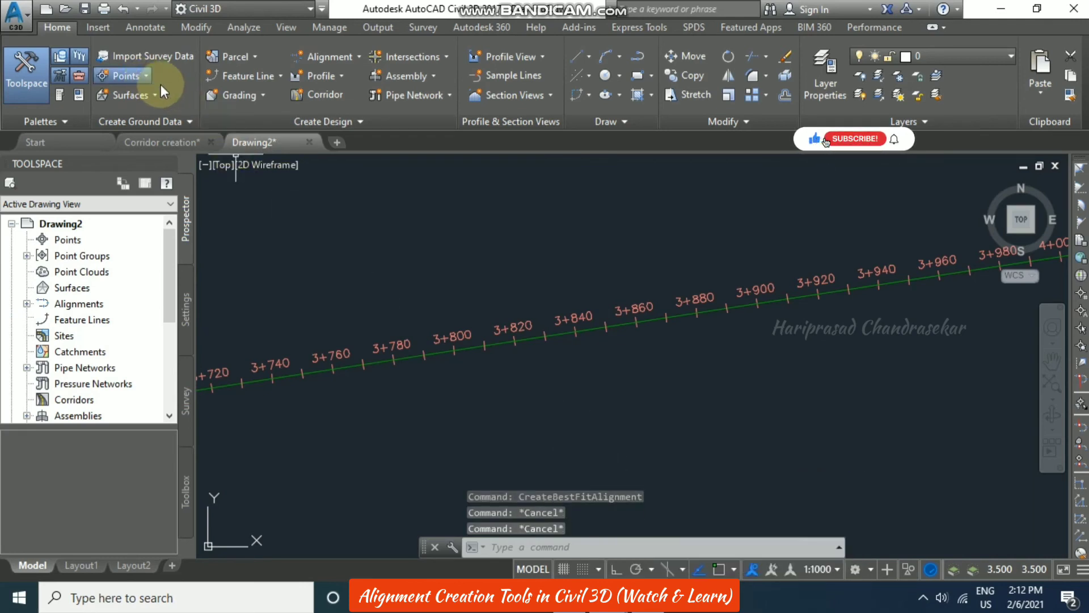
# Create a COGO point manually in the empty area below station 3+780 of the alignment, accepting the default description and elevation
pyautogui.click(147, 77)
pyautogui.click(147, 77)
pyautogui.click(146, 77)
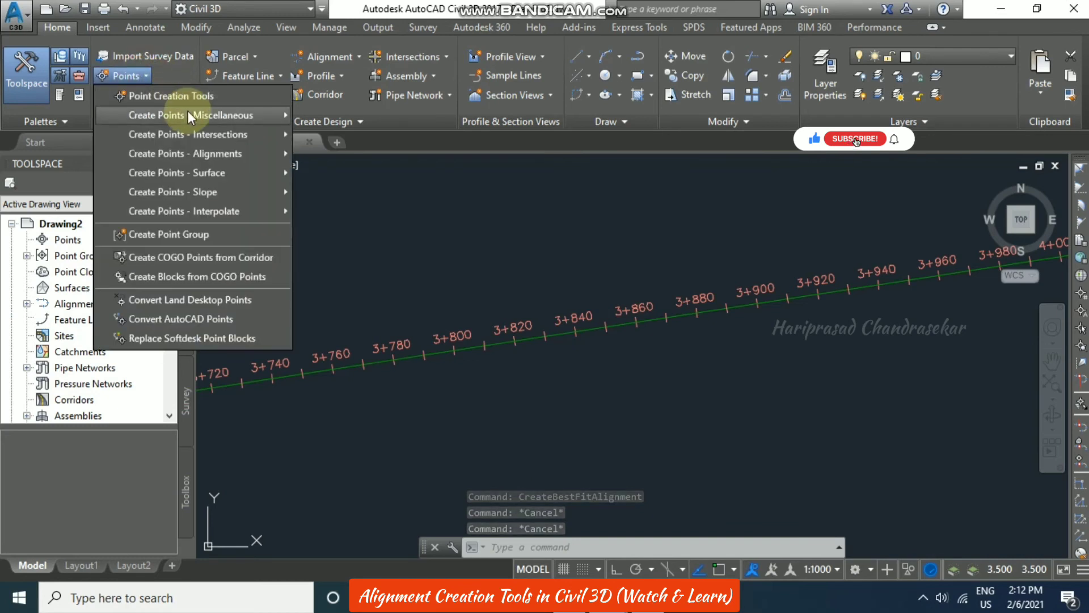
pyautogui.moveTo(200, 112)
pyautogui.click(313, 121)
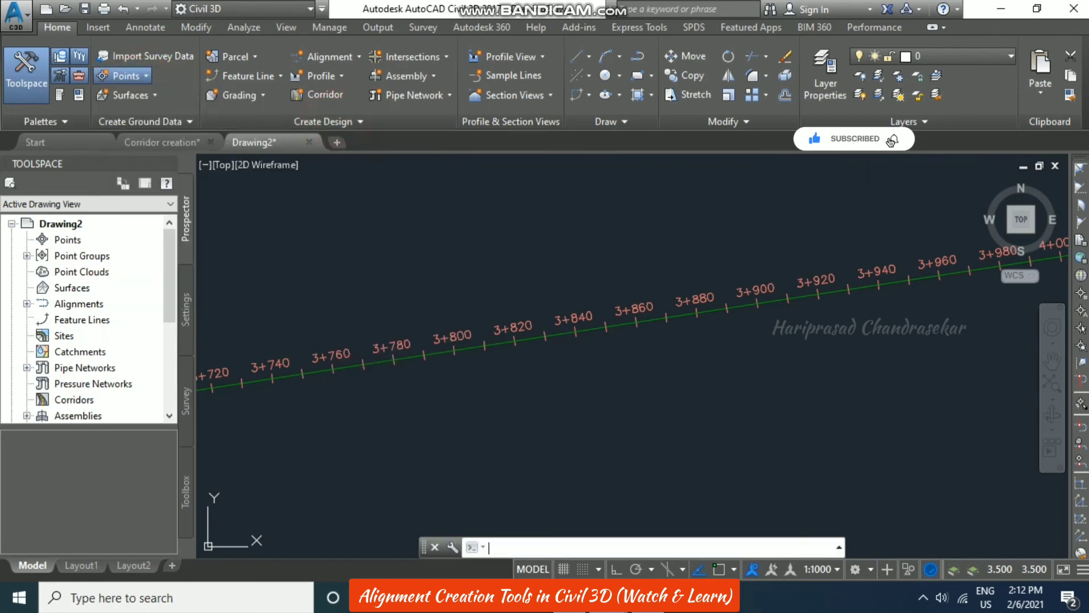
pyautogui.moveTo(471, 439); pyautogui.dragTo(447, 311, button='middle')
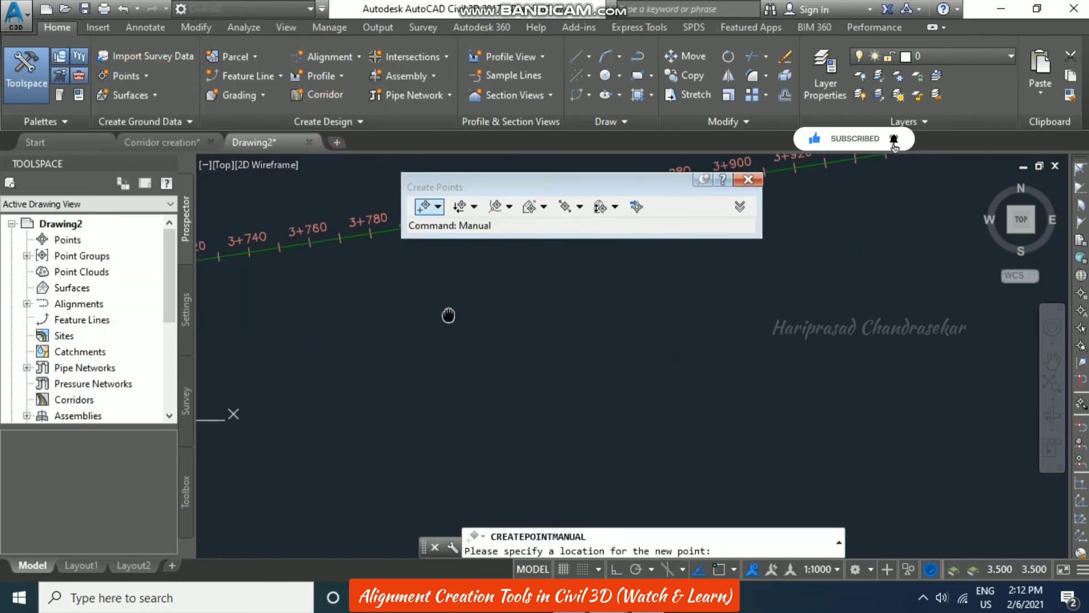
pyautogui.click(372, 482)
pyautogui.press('Return')
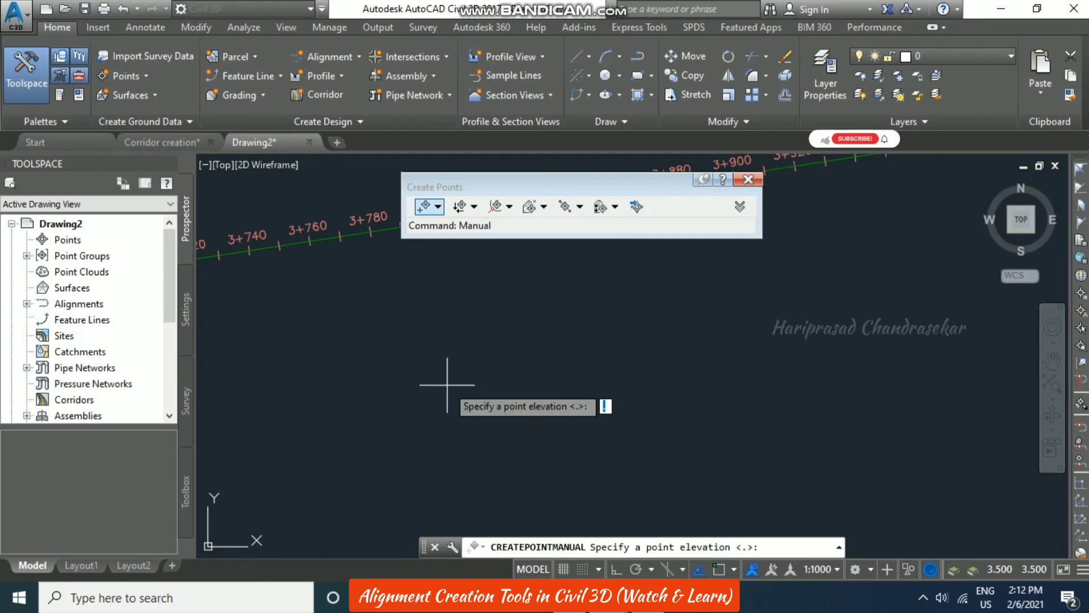
pyautogui.press('Return')
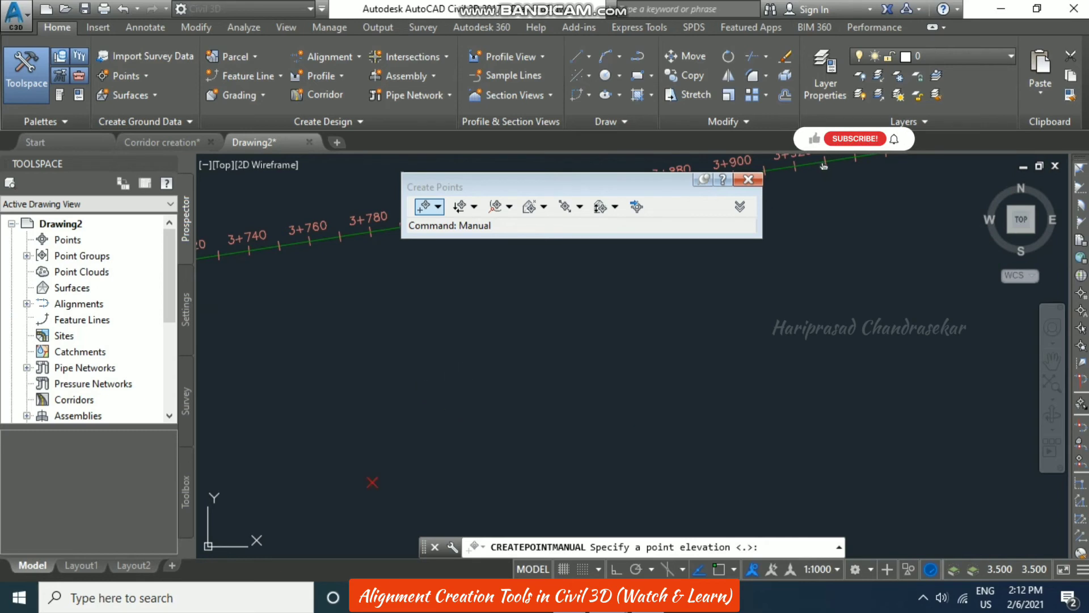
# Create two more COGO points manually between the first point and its far side below the long alignment, with default descriptions and elevation 100
pyautogui.click(605, 322)
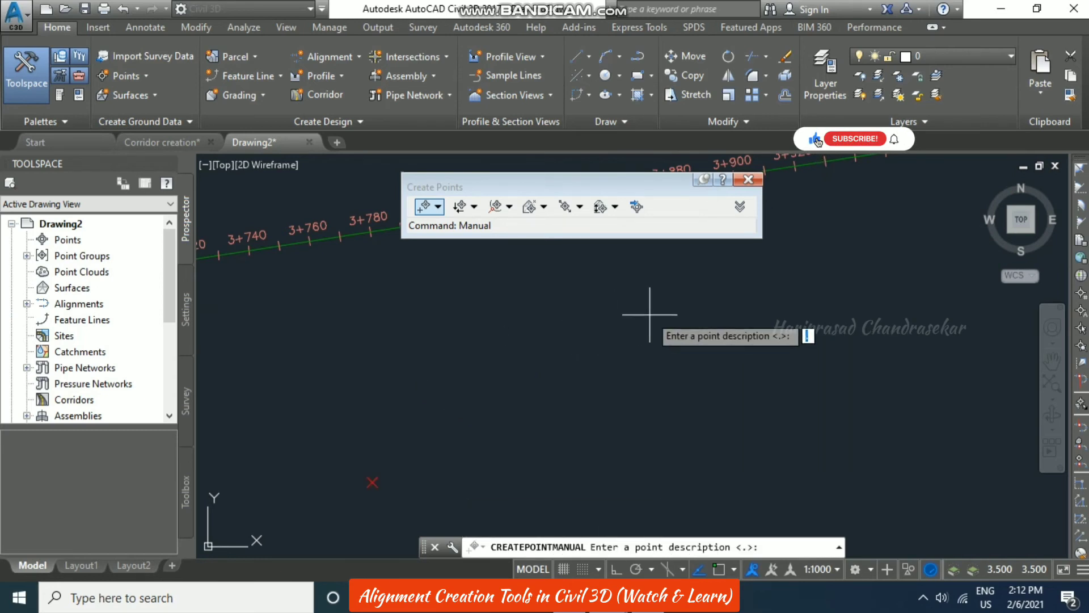
pyautogui.press('Return')
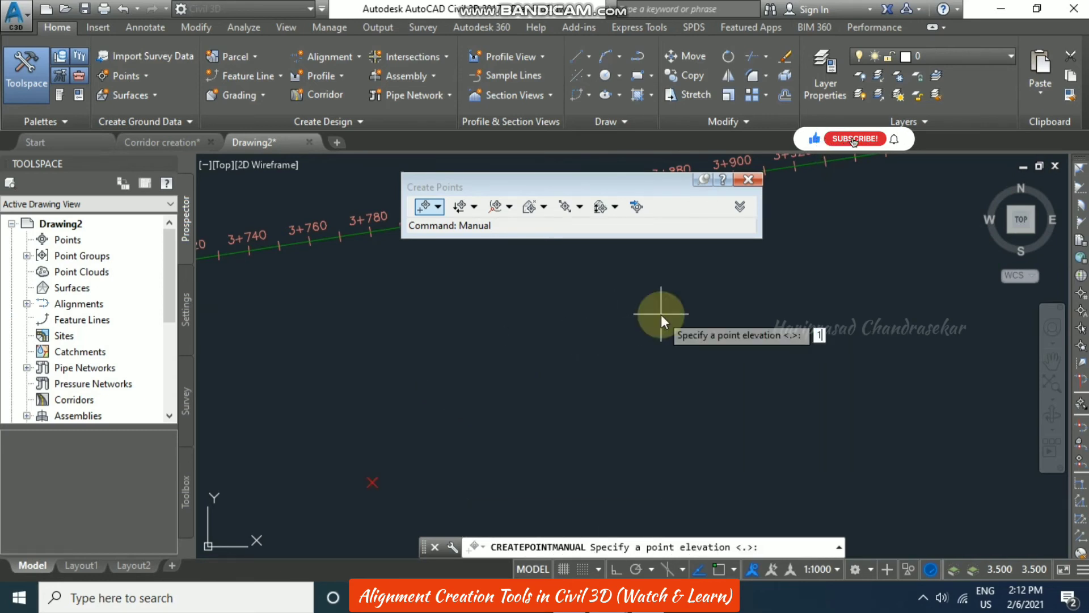
pyautogui.write('100')
pyautogui.press('Return')
pyautogui.click(961, 404)
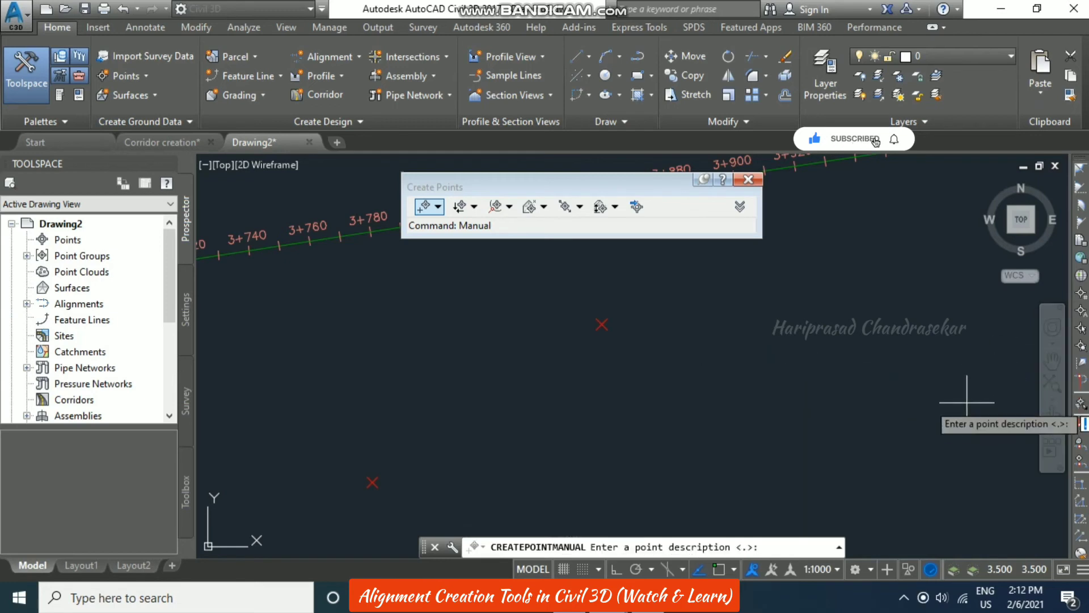
pyautogui.press('Return')
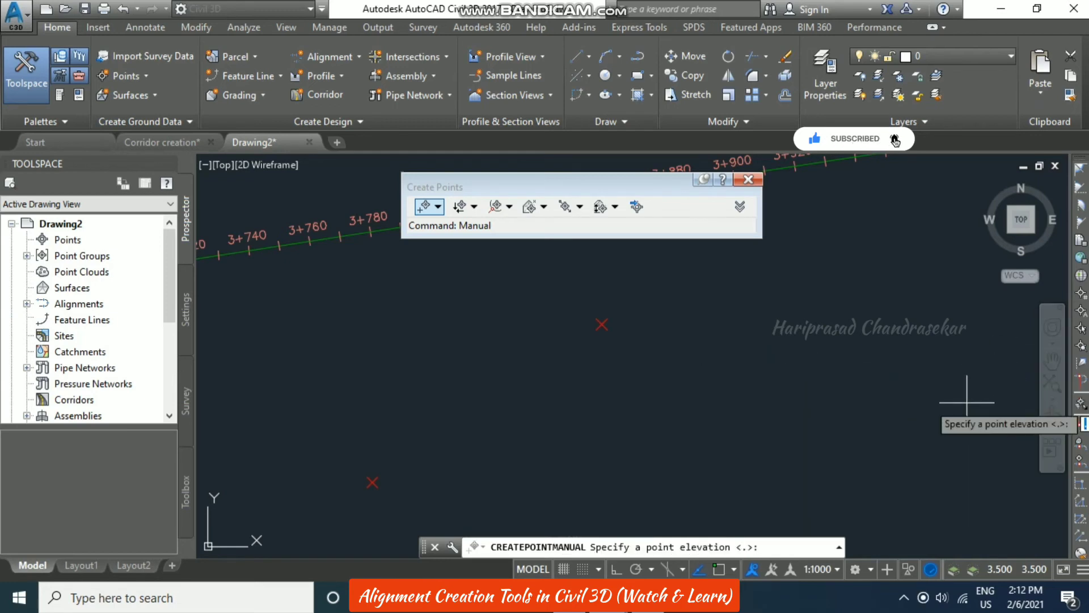
pyautogui.write('100')
pyautogui.press('Return')
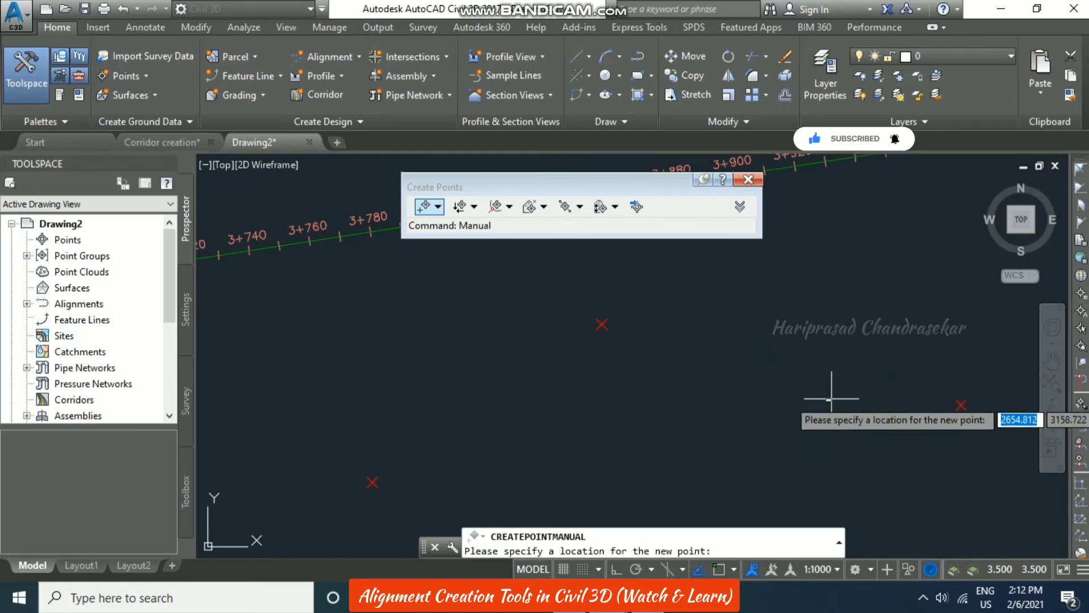
pyautogui.press('Escape')
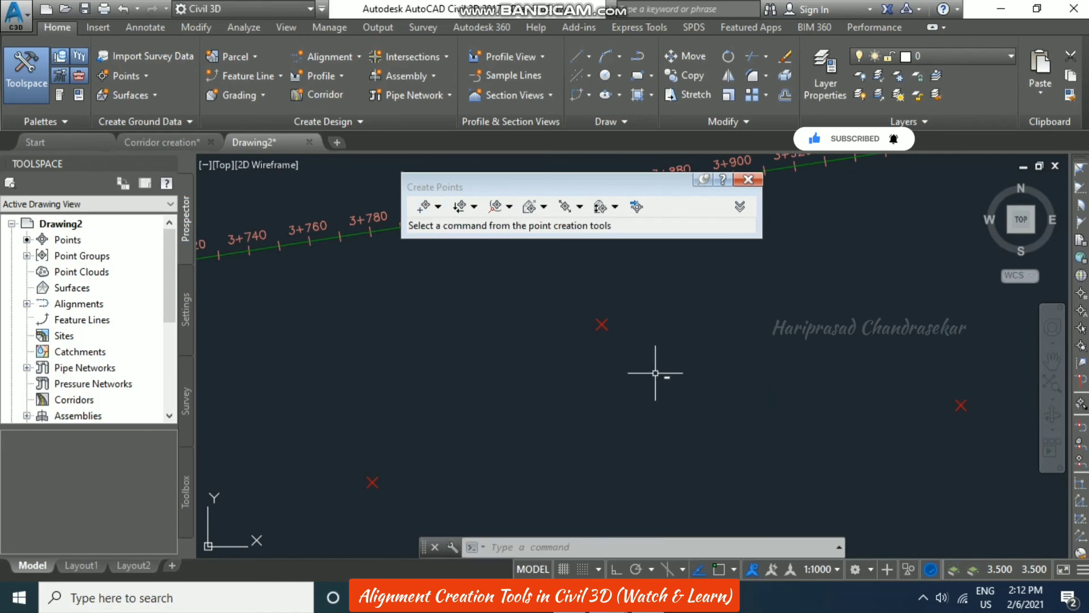
pyautogui.click(748, 179)
# Create a best-fit alignment from COGO points using the _All Points group for path 1, and close the Best Fit Report
pyautogui.click(335, 58)
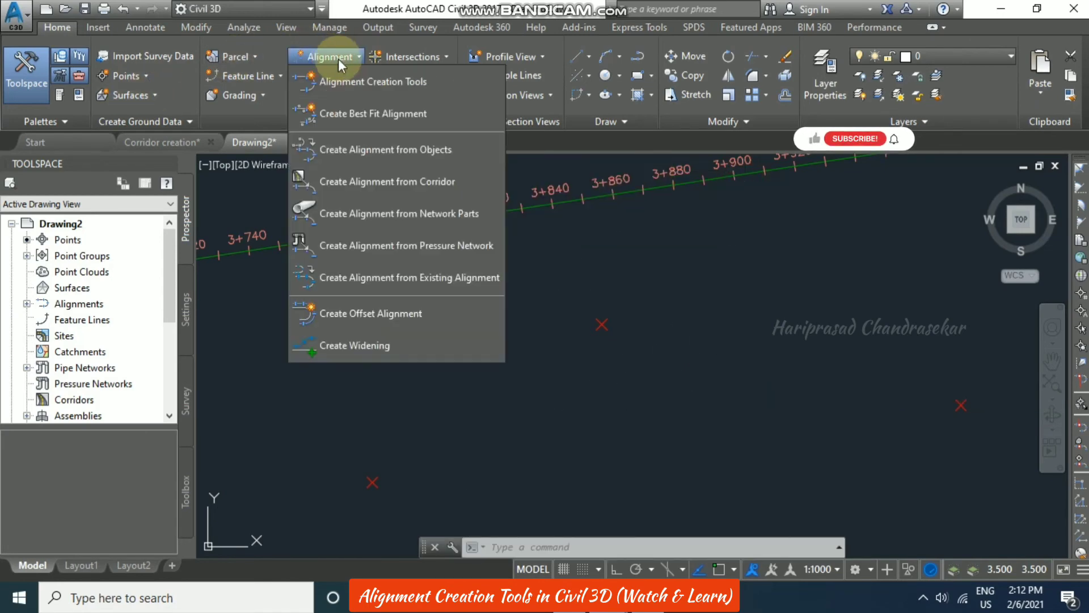
pyautogui.click(369, 113)
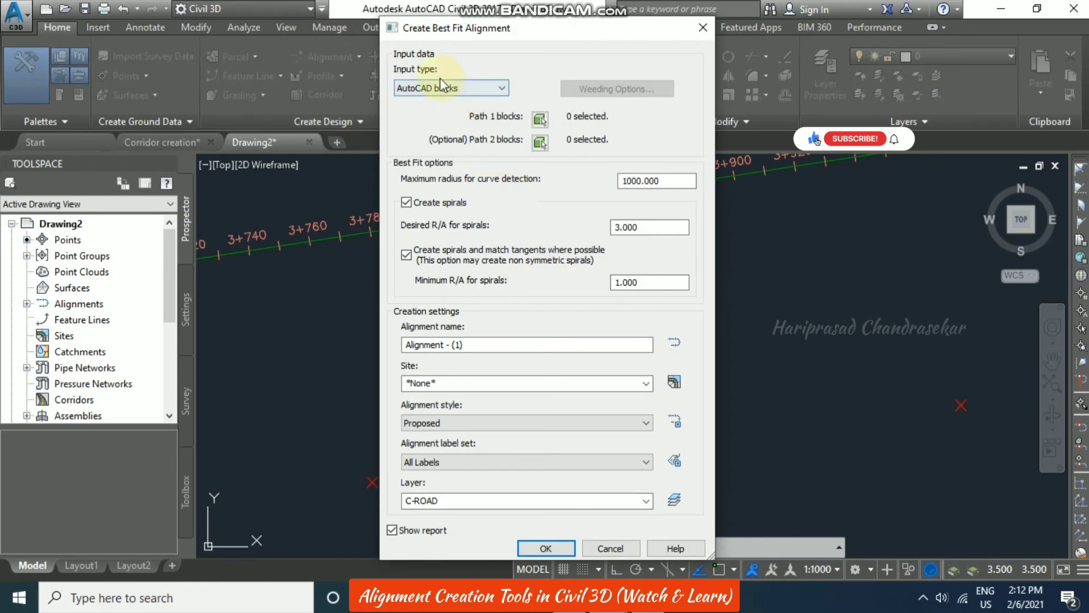
pyautogui.click(499, 88)
pyautogui.click(431, 133)
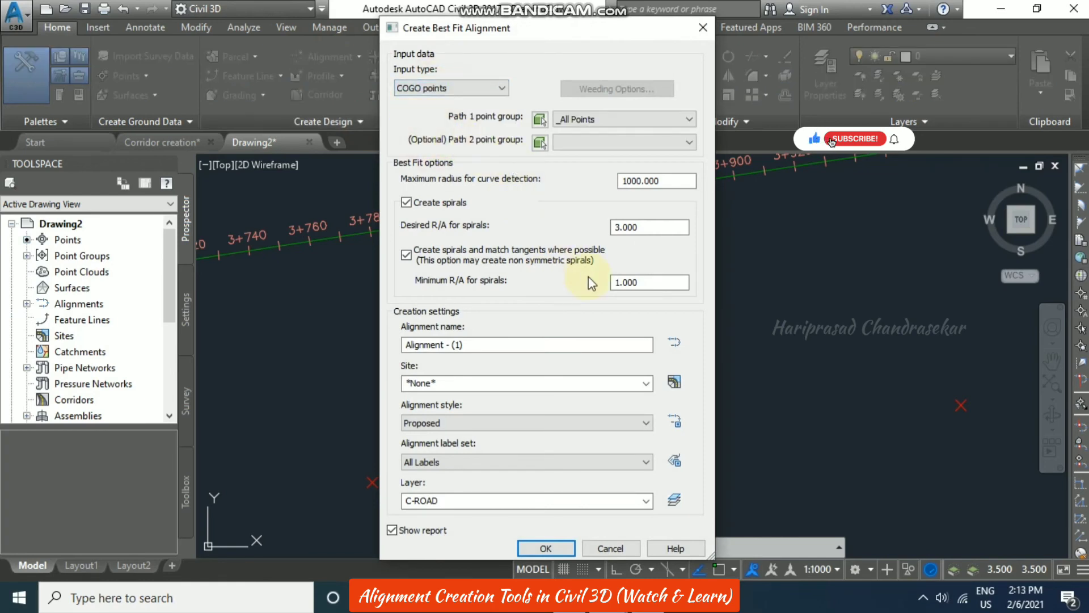
pyautogui.click(605, 121)
pyautogui.click(594, 119)
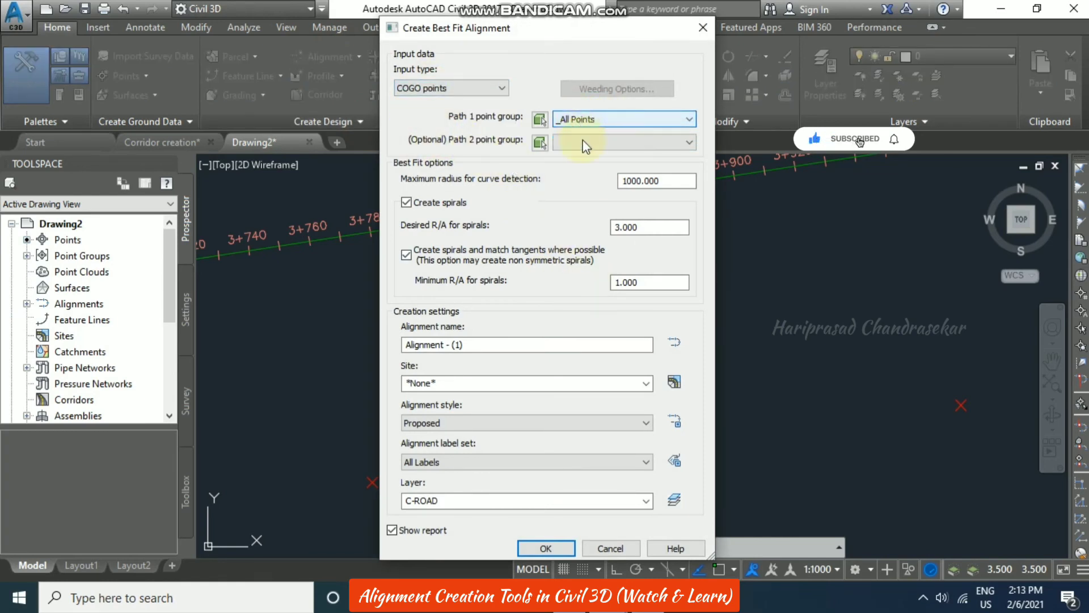
pyautogui.click(545, 548)
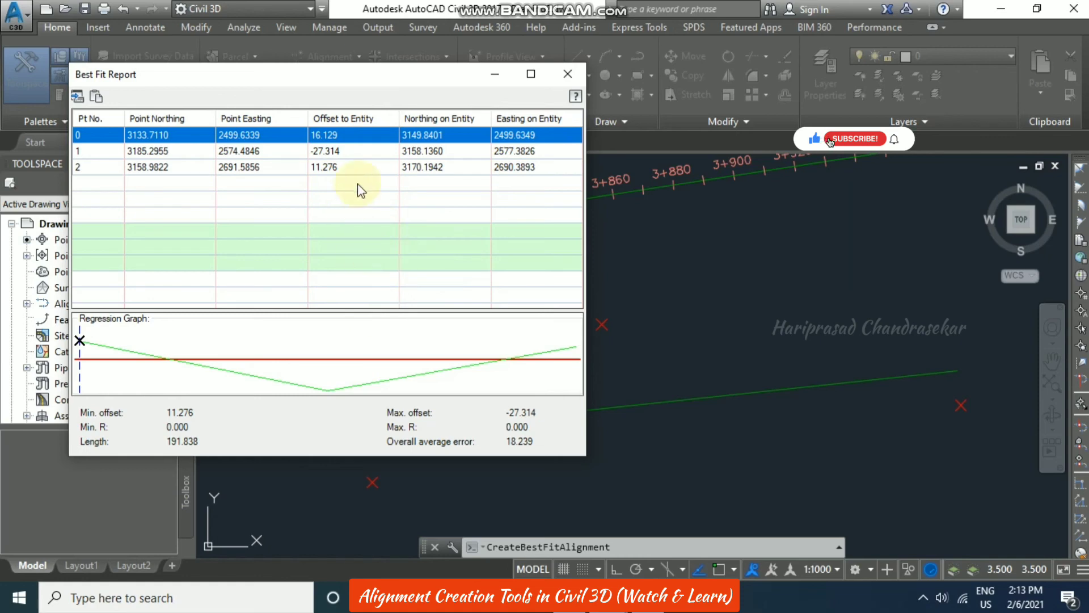
pyautogui.click(566, 74)
pyautogui.scroll(-2, 264, 264)
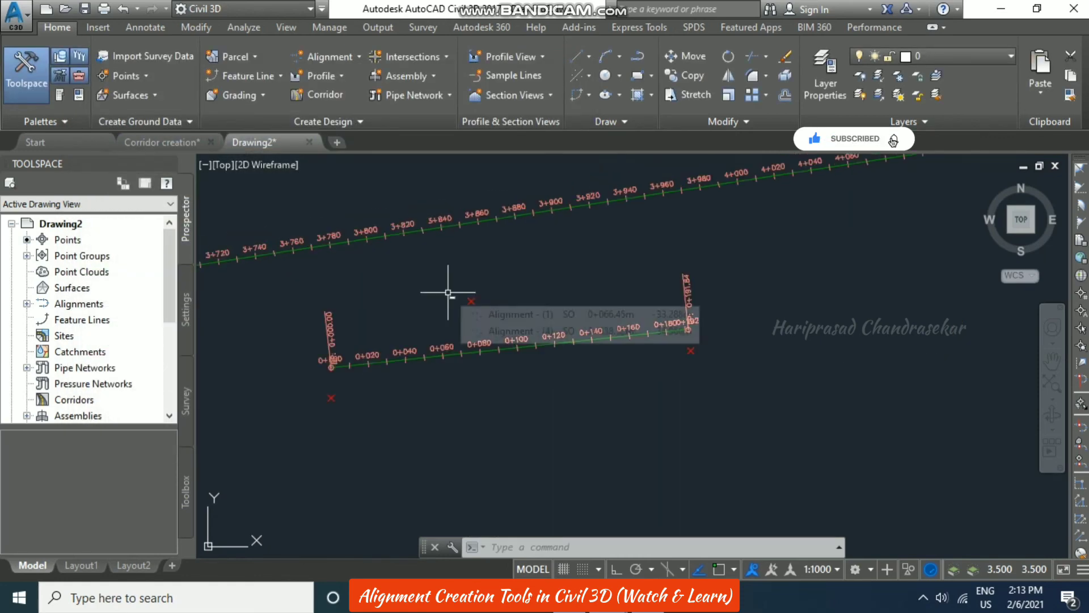
# Create offset alignments for the short best-fit alignment, one on each side at 3 m over its full length
pyautogui.click(339, 57)
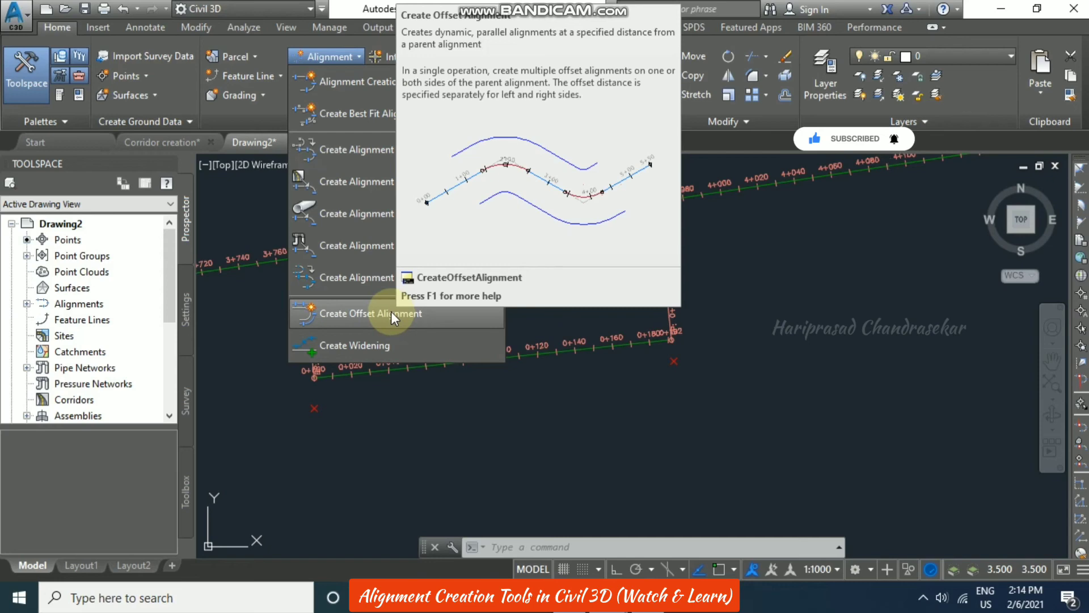
pyautogui.click(391, 314)
pyautogui.click(485, 361)
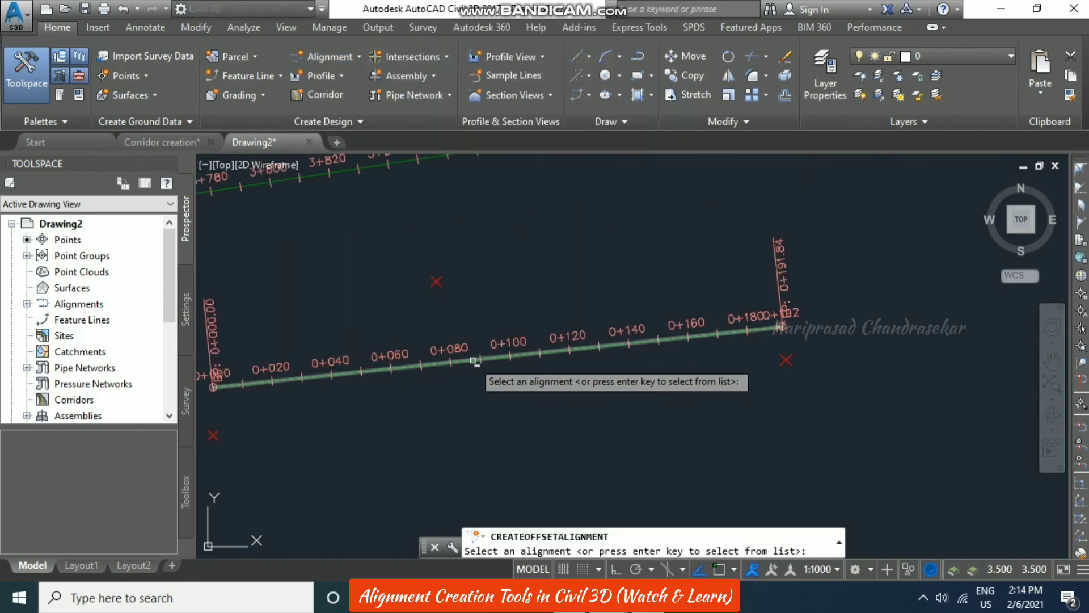
pyautogui.scroll(2, 485, 361)
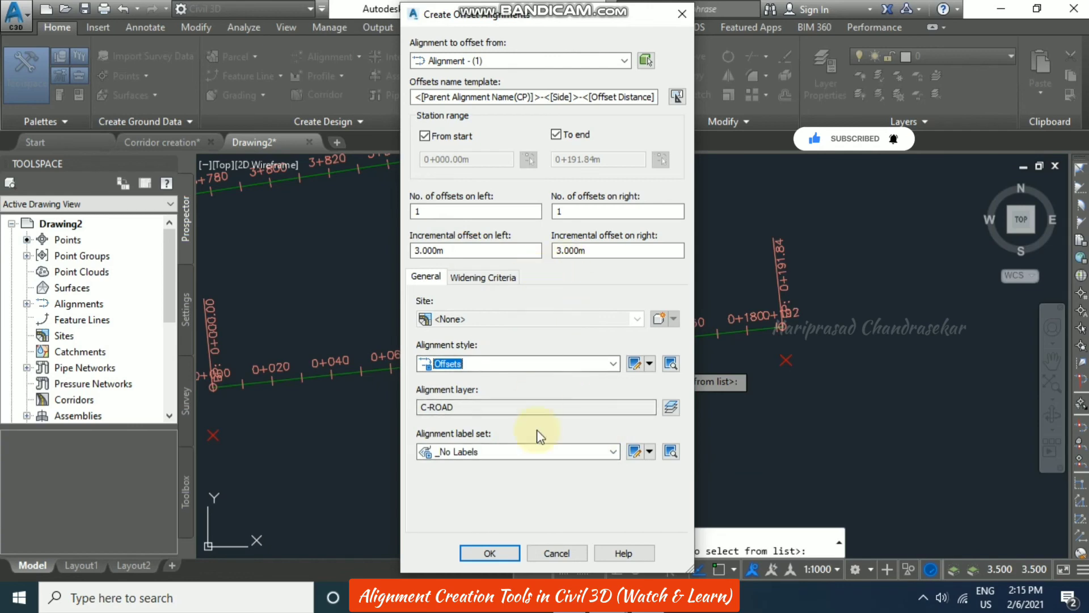
pyautogui.click(489, 553)
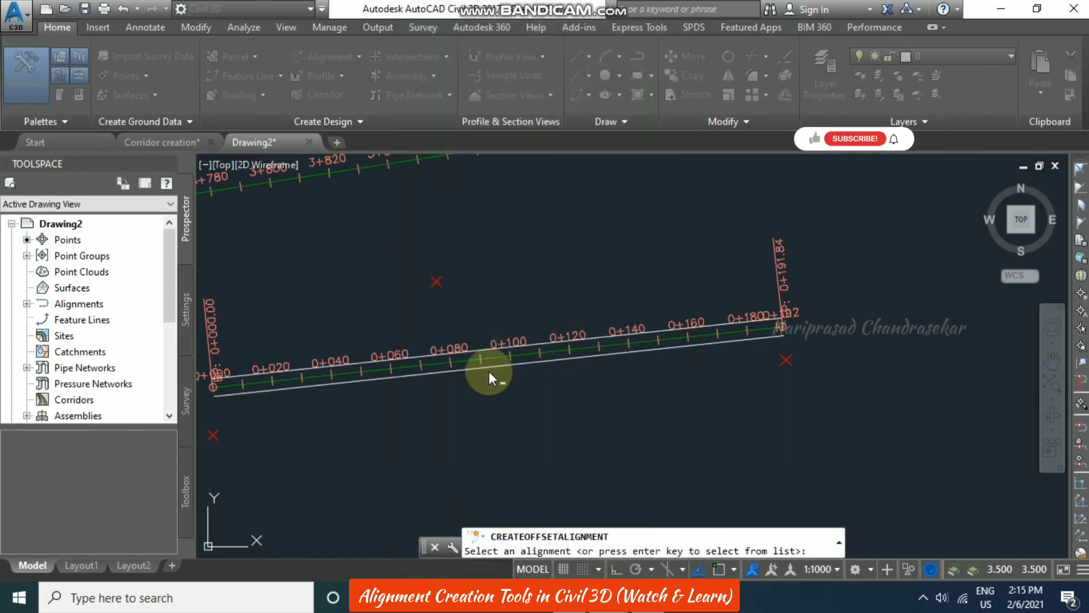
pyautogui.scroll(5, 474, 365)
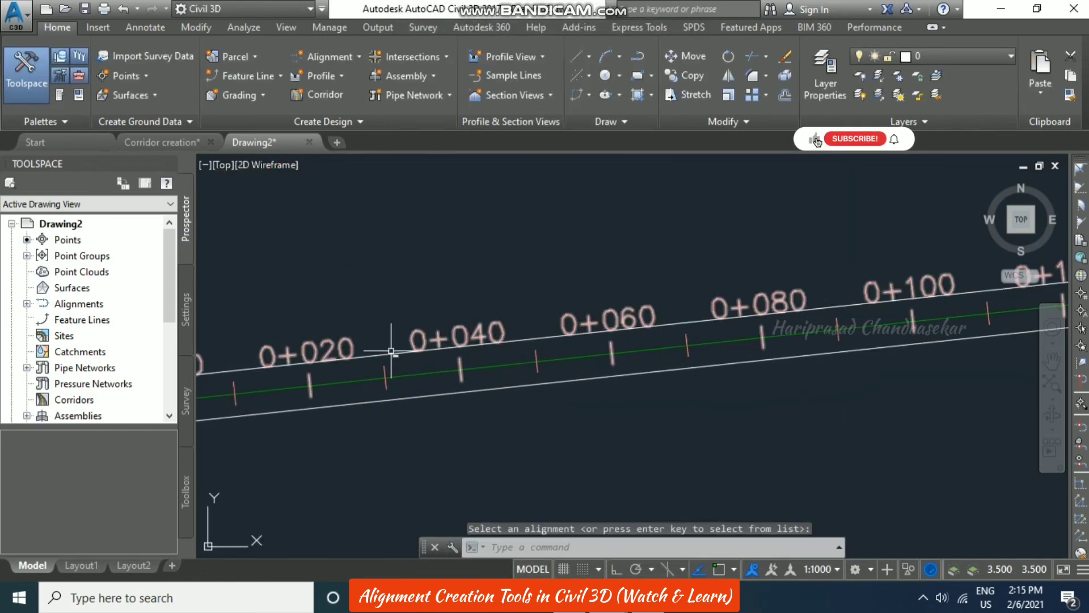
pyautogui.scroll(1, 414, 346)
# Create offset alignments for the long alignment, one on each side, with incremental offsets of 5 m left and right
pyautogui.scroll(-6, 511, 372)
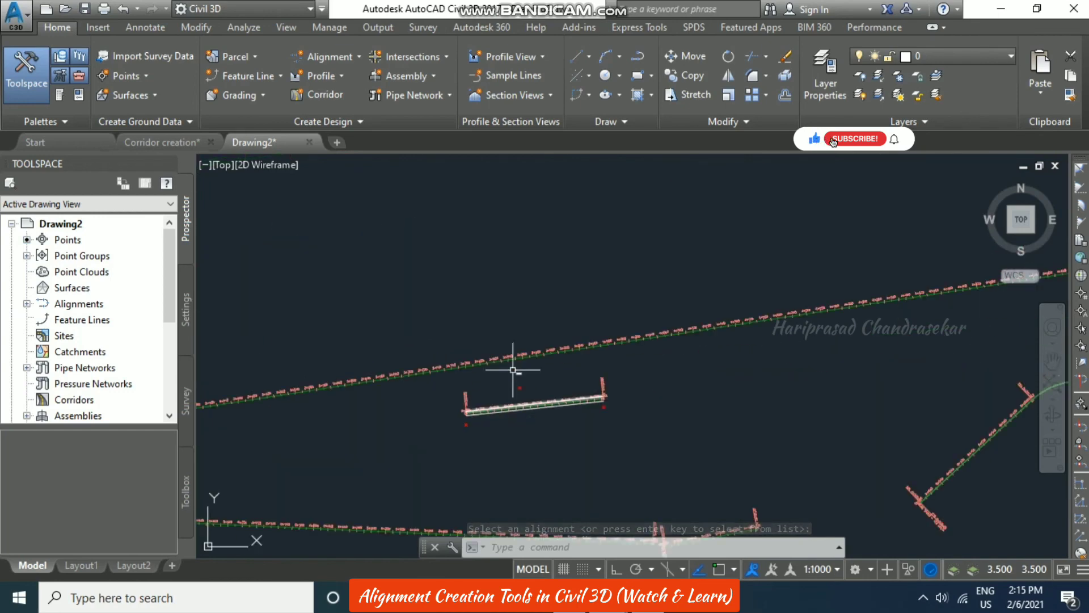
pyautogui.scroll(5, 512, 369)
pyautogui.click(341, 61)
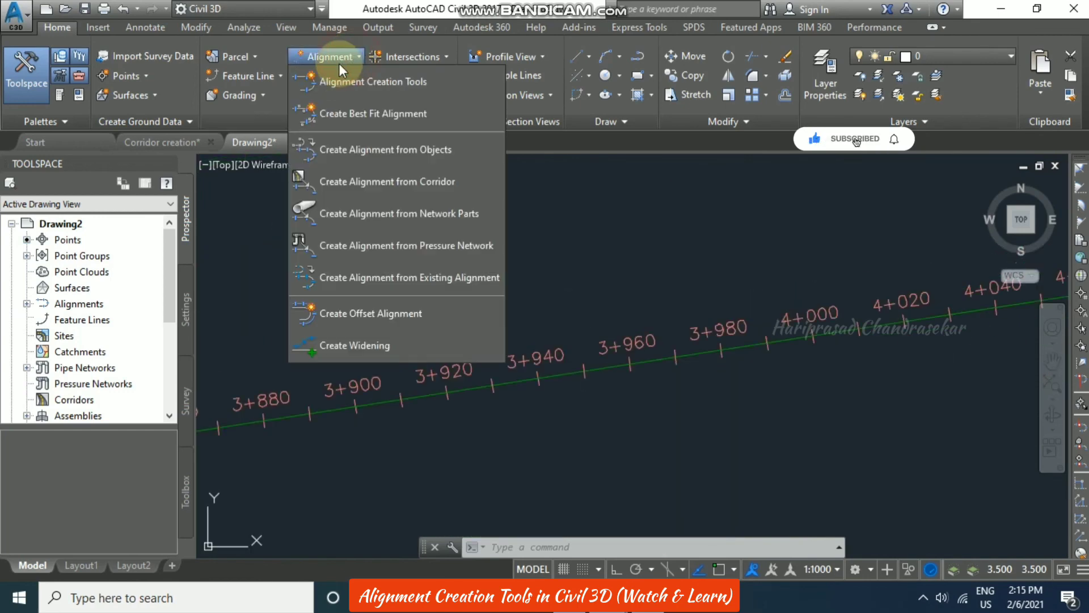
pyautogui.click(377, 314)
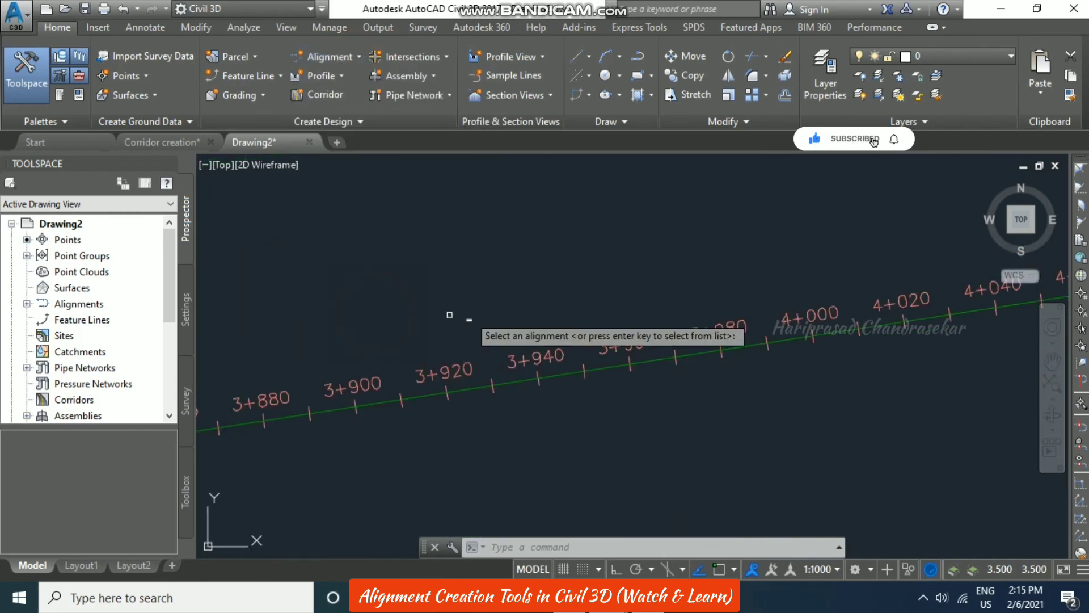
pyautogui.click(524, 385)
pyautogui.doubleClick(501, 250)
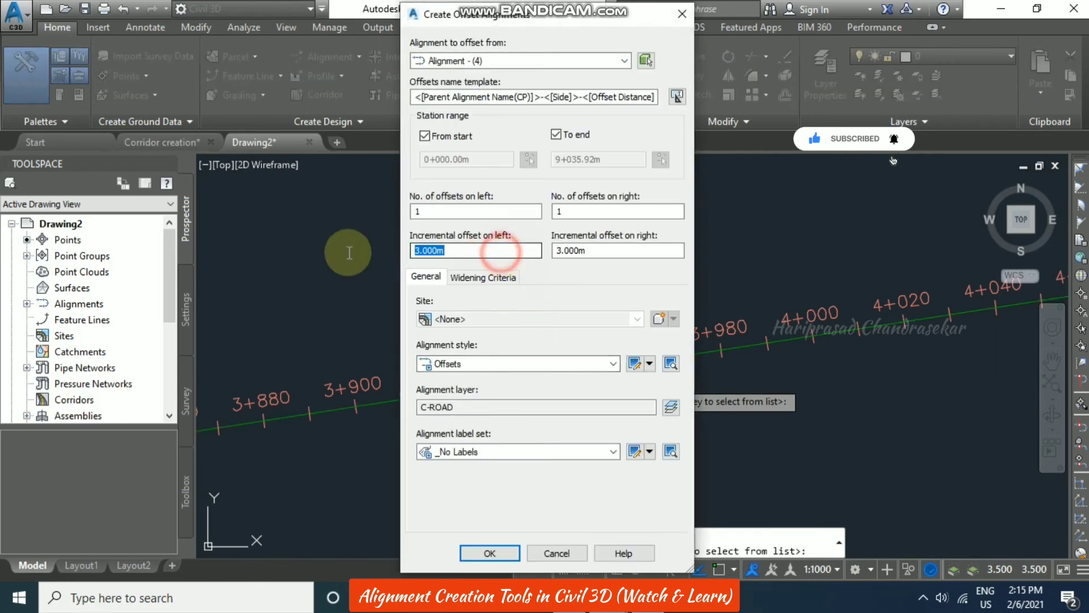
pyautogui.write('5')
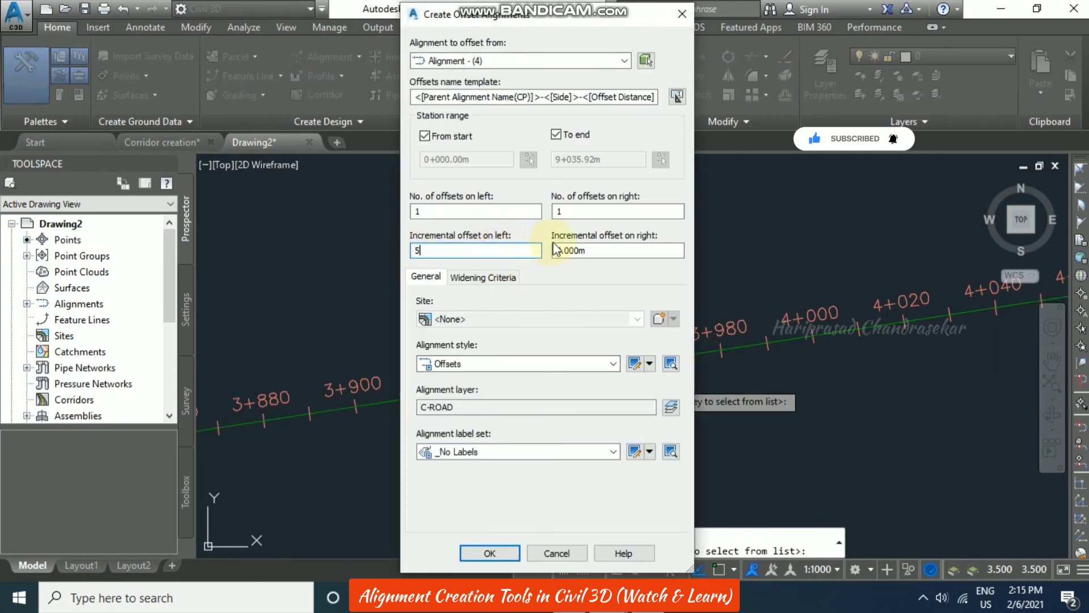
pyautogui.press('Tab')
pyautogui.write('5')
pyautogui.click(493, 553)
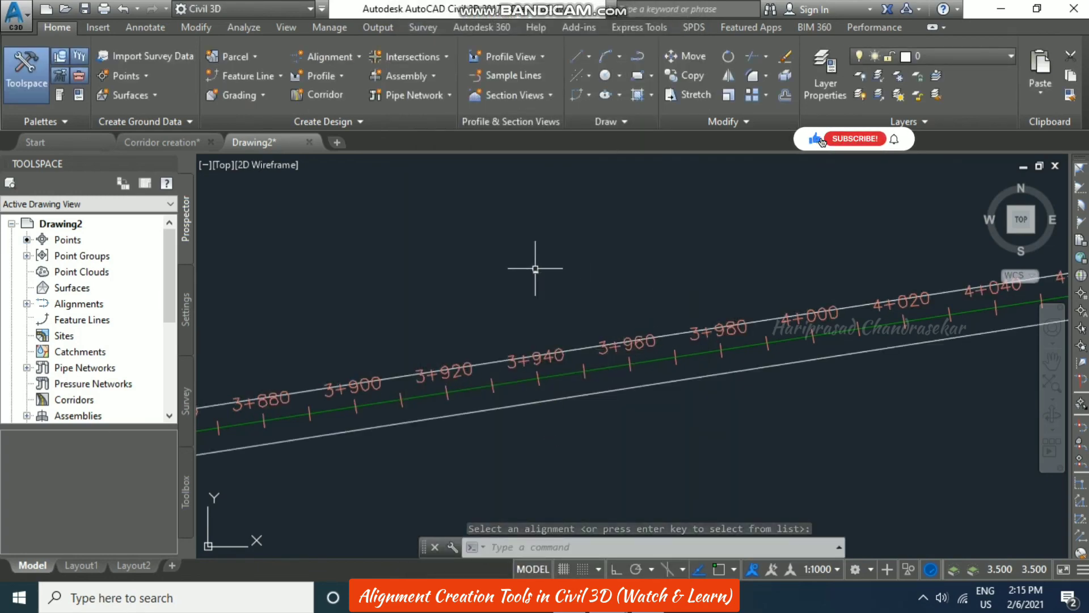
# Add an 8 m widening to the long alignment's upper offset from about station 3+945 to 4+208, without creating a new alignment
pyautogui.click(335, 59)
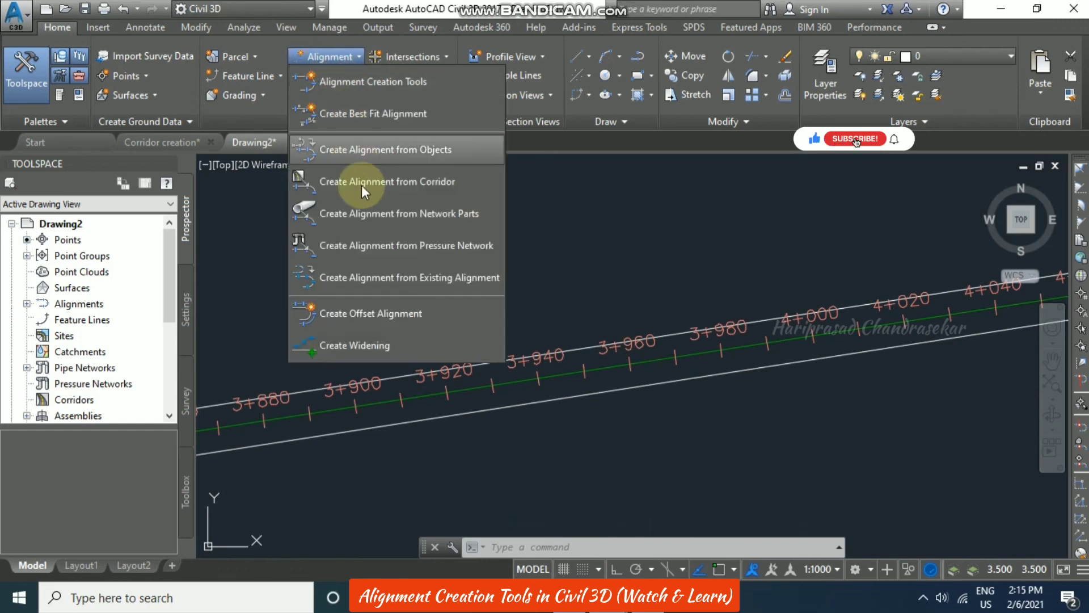
pyautogui.click(375, 342)
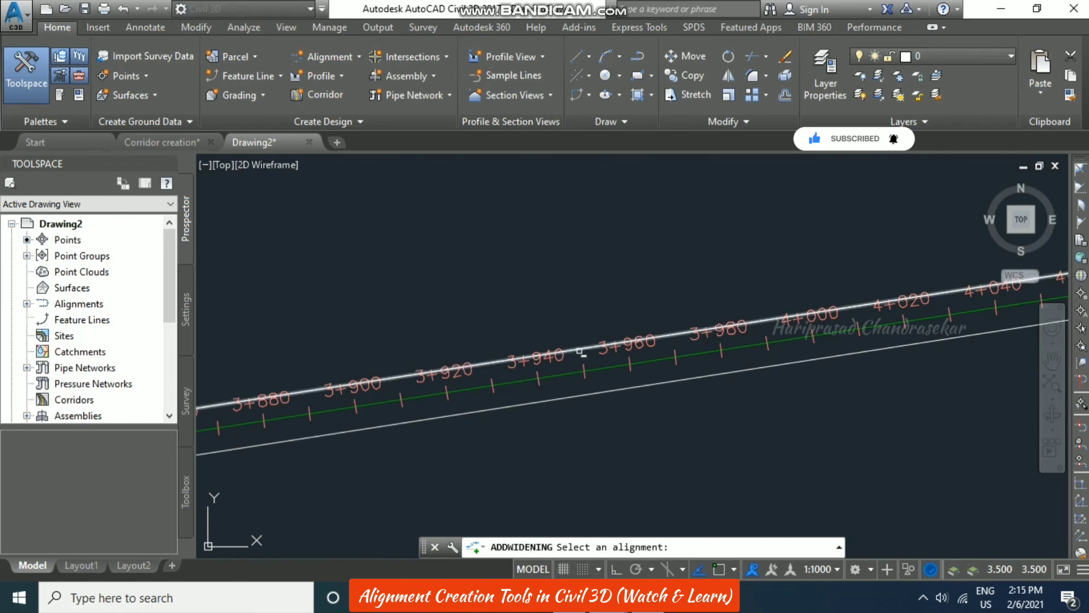
pyautogui.click(580, 352)
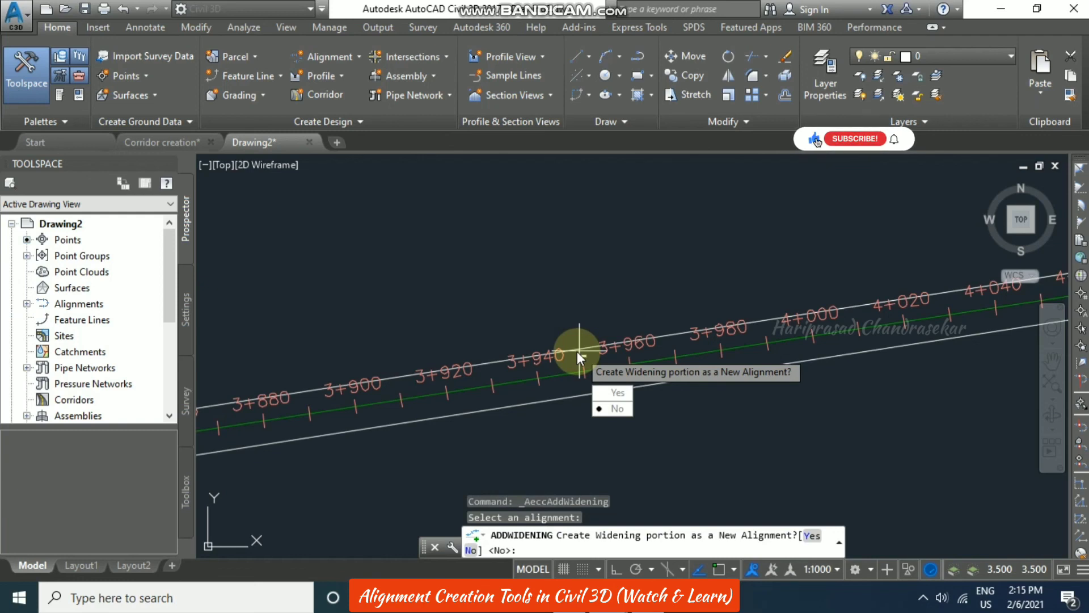
pyautogui.click(613, 409)
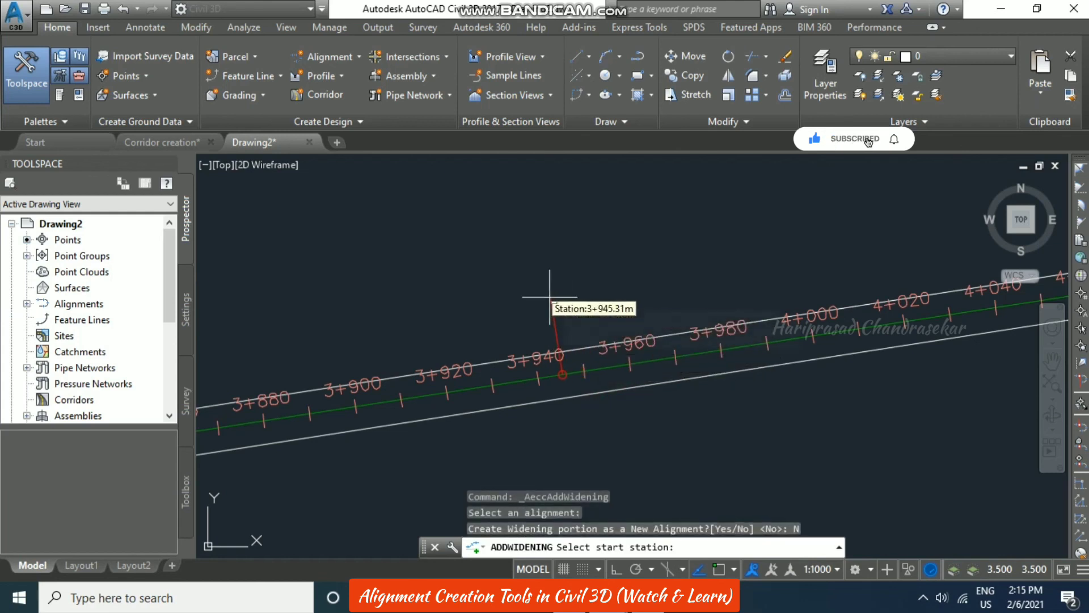
pyautogui.click(548, 279)
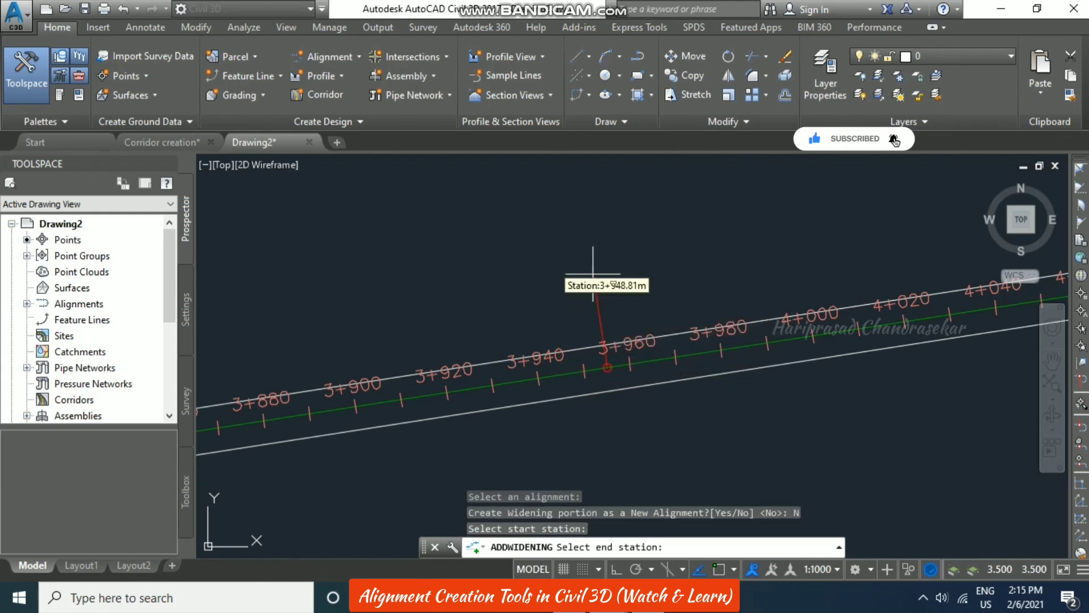
pyautogui.scroll(-5, 201, 306)
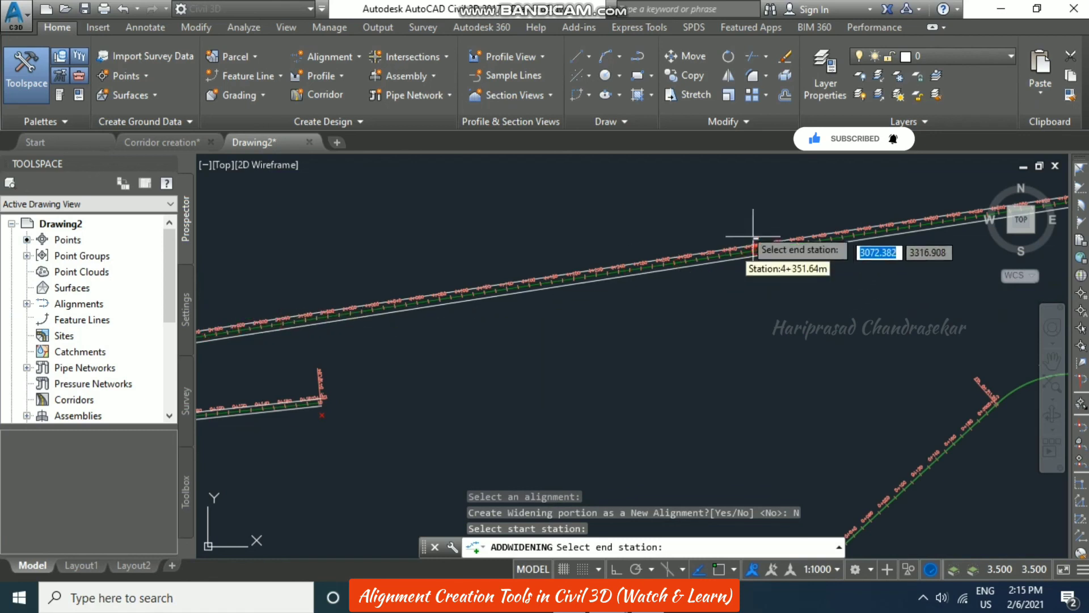
pyautogui.scroll(3, 774, 214)
pyautogui.click(570, 238)
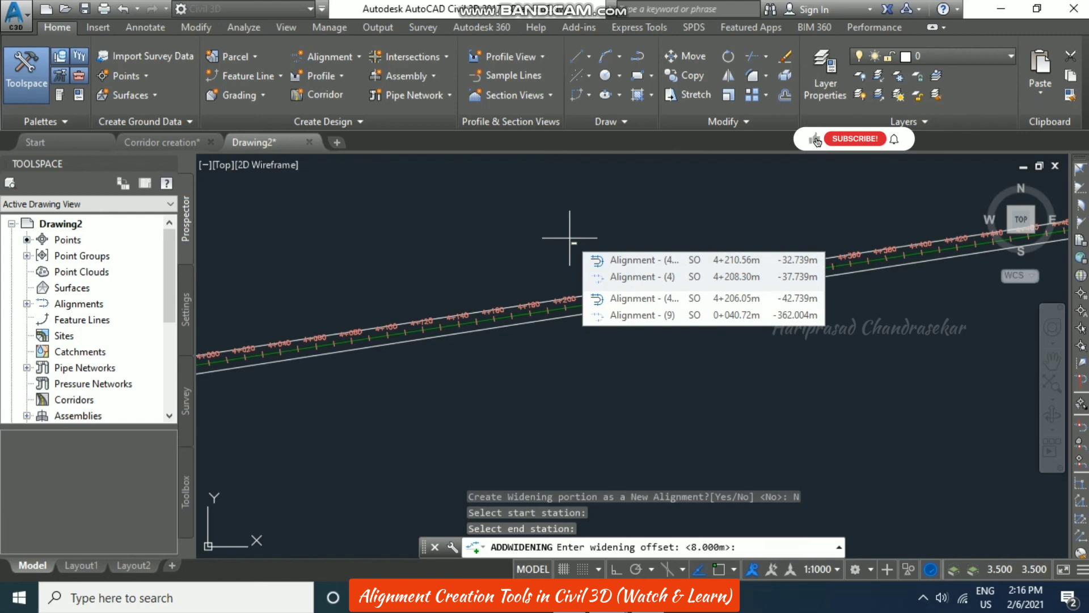
pyautogui.press('Return')
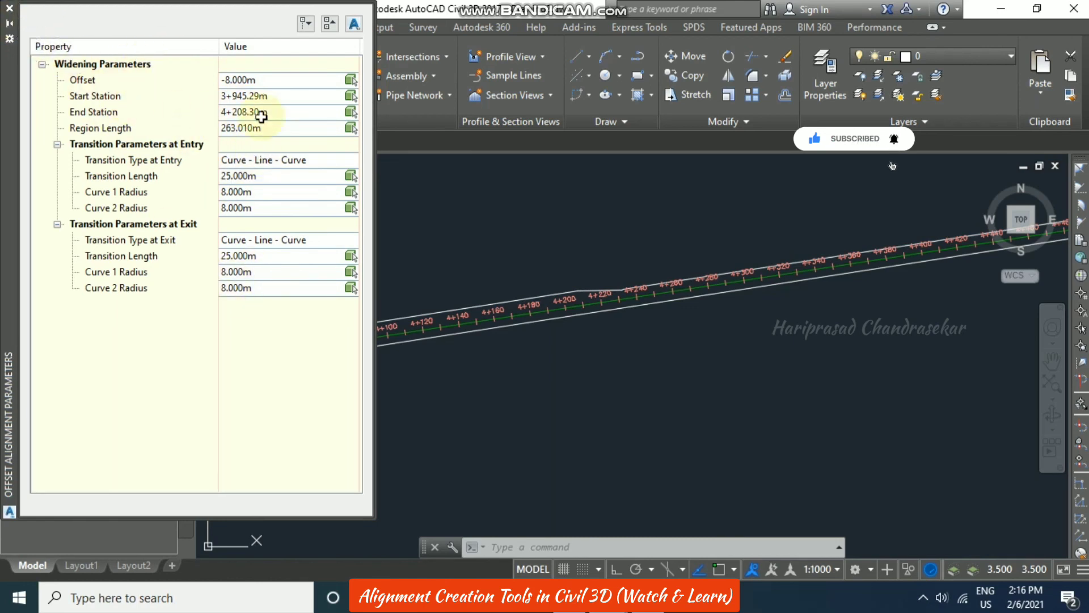
pyautogui.click(9, 8)
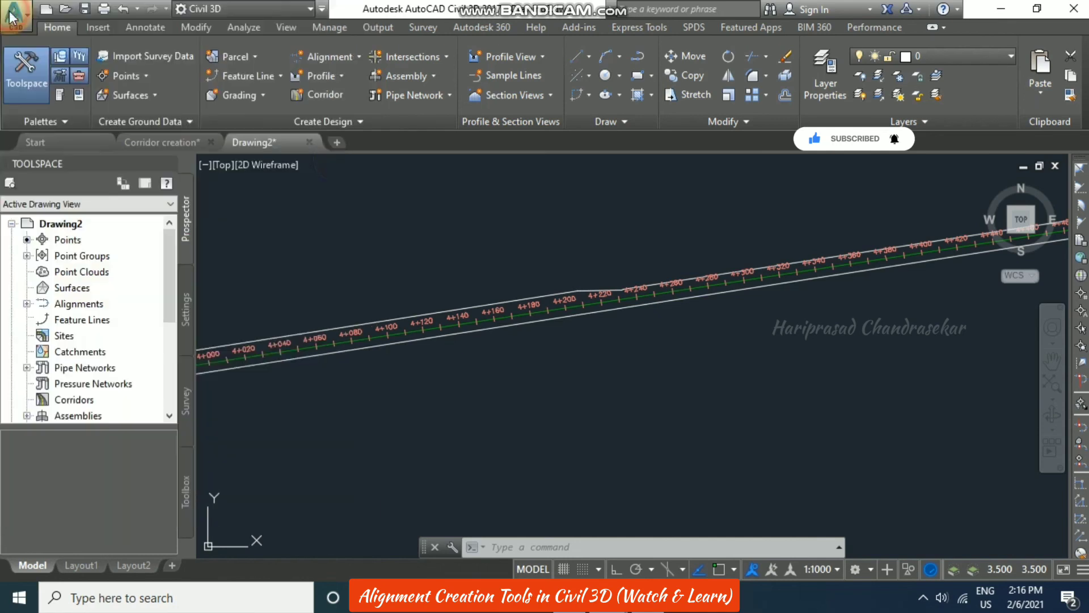
pyautogui.moveTo(516, 231)
pyautogui.mouseDown(button='middle')
pyautogui.moveTo(696, 224)
pyautogui.moveTo(455, 258)
pyautogui.moveTo(592, 253)
pyautogui.mouseUp(button='middle')
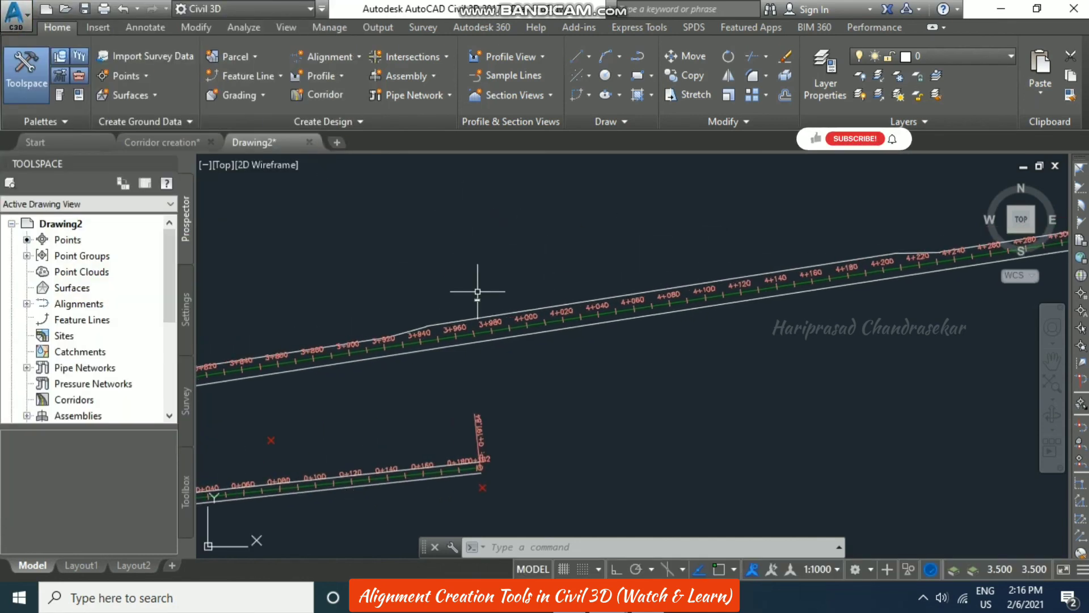
pyautogui.moveTo(619, 306); pyautogui.dragTo(549, 294, button='middle')
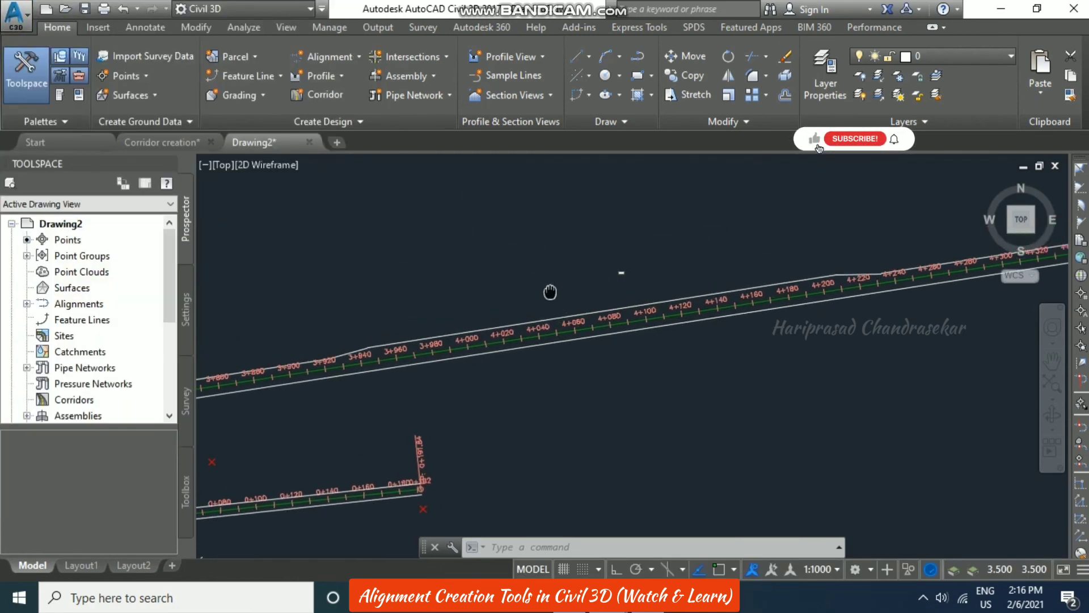
pyautogui.moveTo(632, 240); pyautogui.dragTo(638, 251, button='middle')
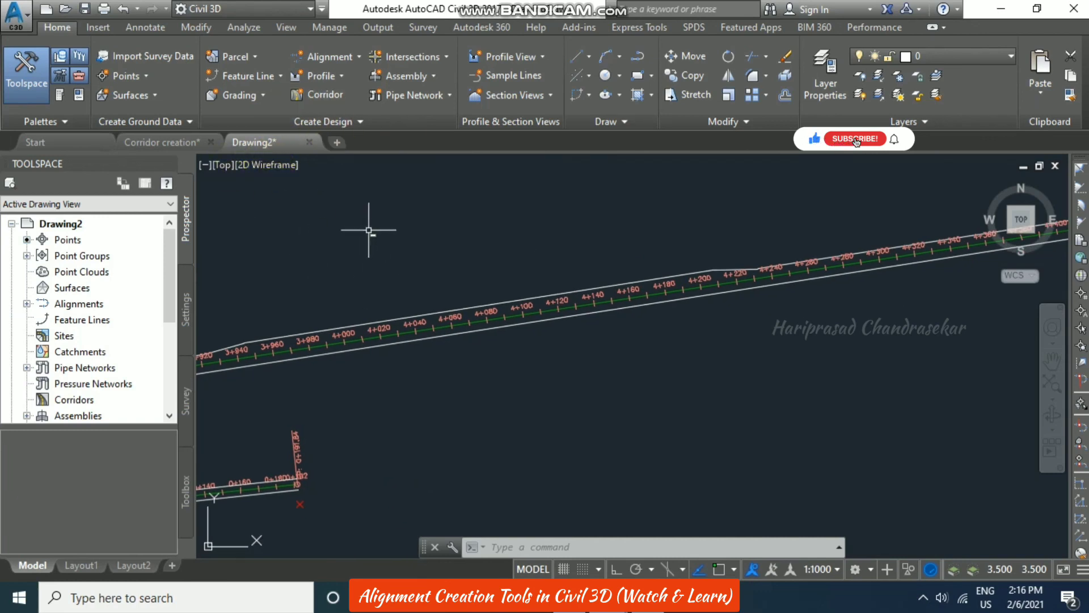
pyautogui.moveTo(369, 227); pyautogui.dragTo(480, 239, button='middle')
pyautogui.click(344, 70)
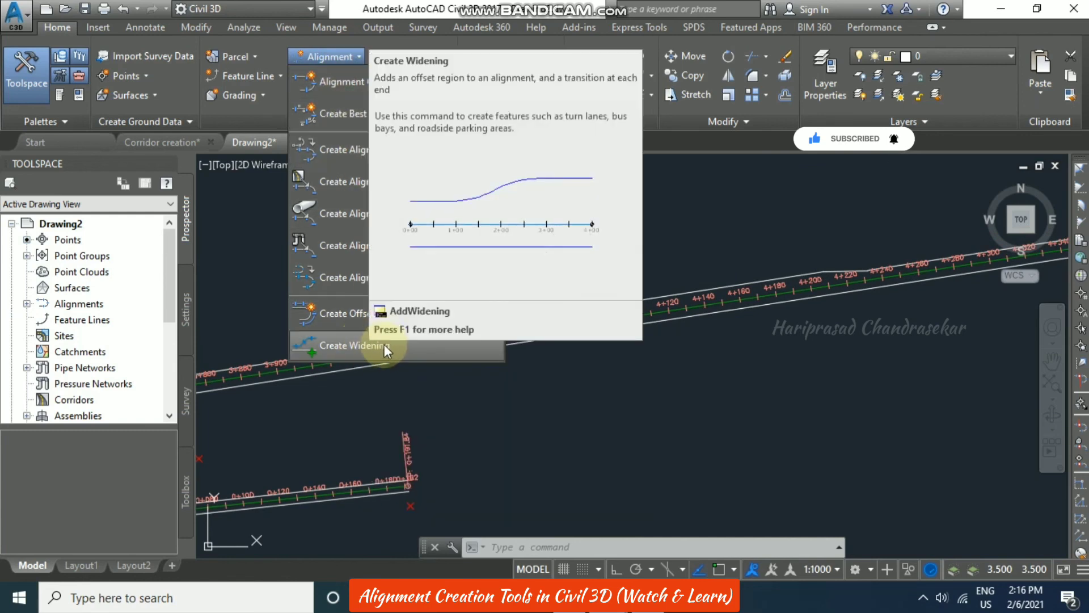
pyautogui.click(583, 428)
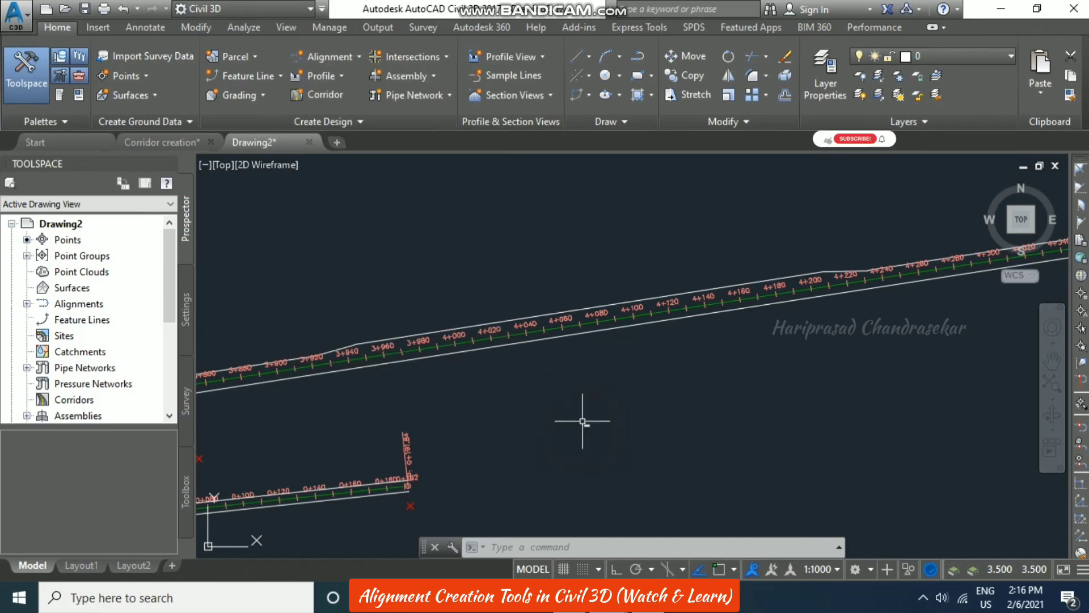